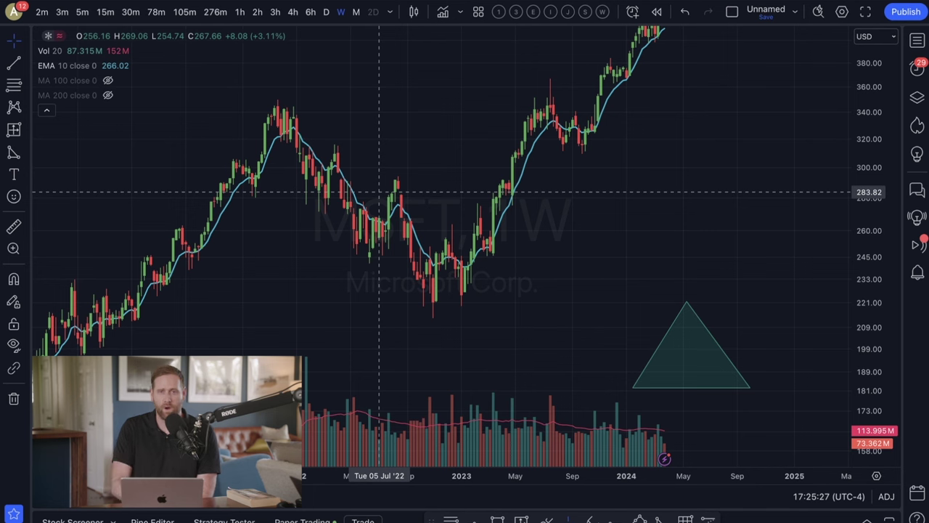
Show the MA 100 on the chart, and display the MA 200 briefly before hiding it again
left_click(107, 80)
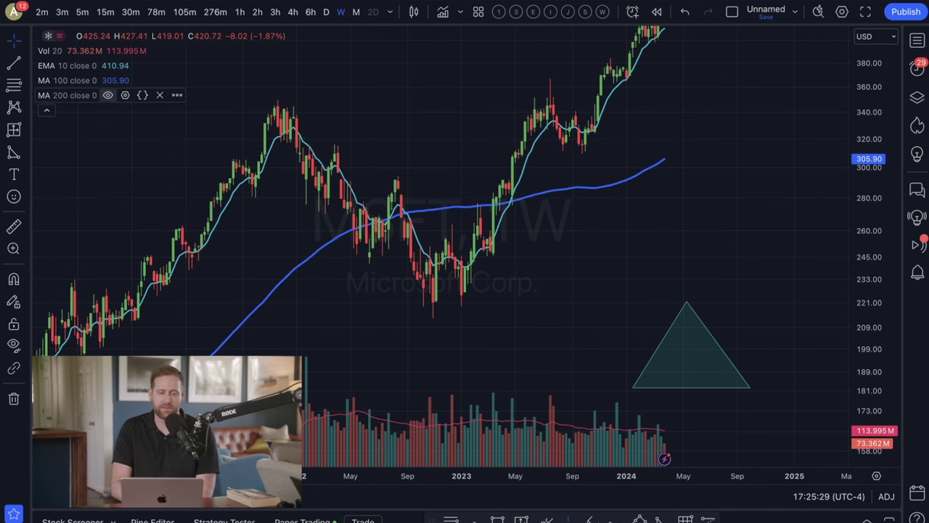
left_click(107, 95)
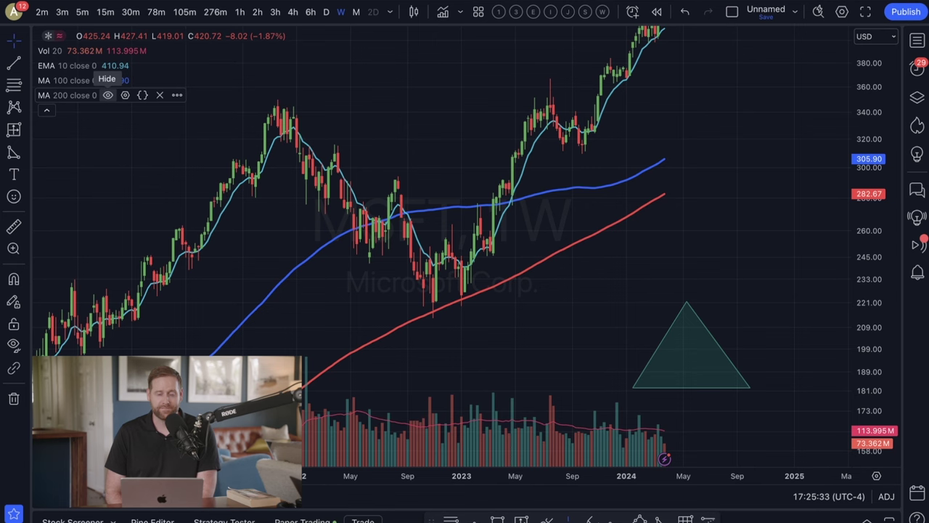
left_click(108, 95)
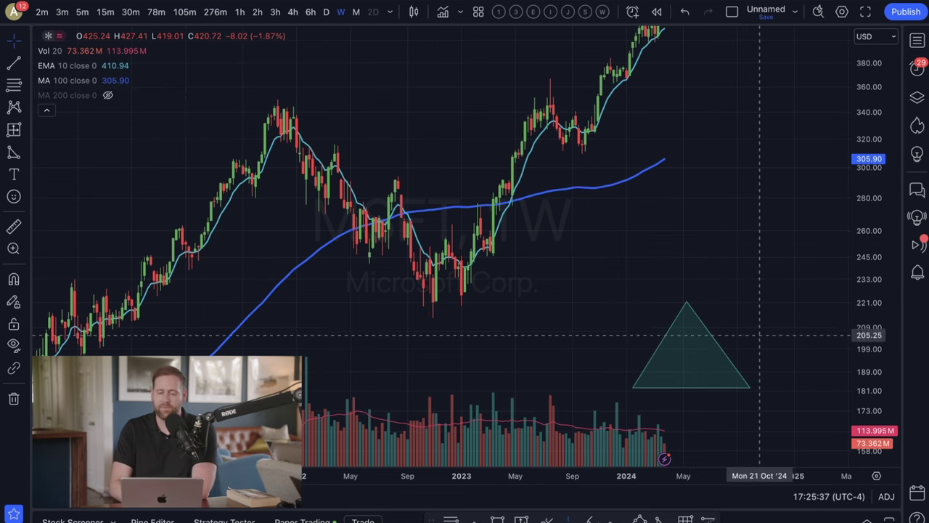
Move the triangle onto the mid-2022 price drop around the MA 100 and pull its corners in to make it smaller
left_click(731, 359)
mouse_move(731, 359)
left_mouse_down()
mouse_move(431, 239)
mouse_move(410, 242)
mouse_move(412, 228)
mouse_move(404, 245)
mouse_move(417, 257)
left_mouse_up()
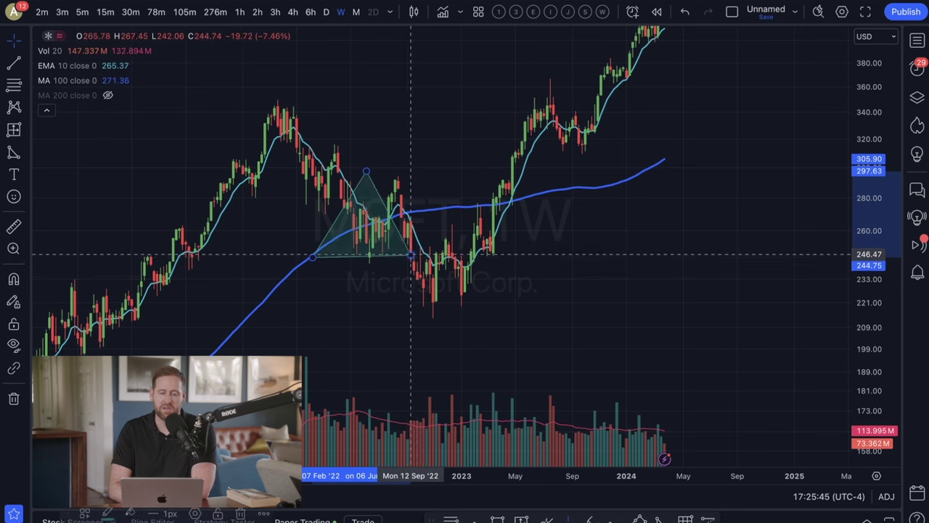
left_click_drag(365, 173, 361, 204)
left_click_drag(313, 257, 324, 255)
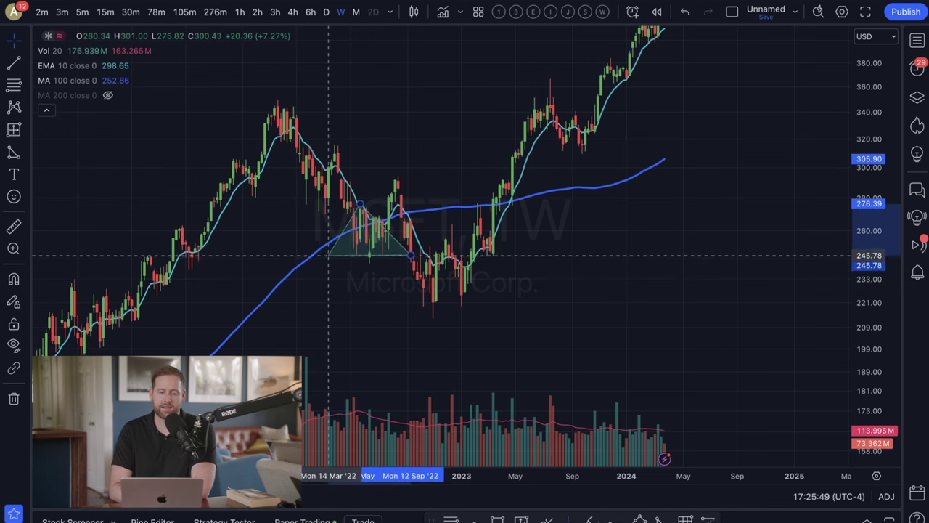
mouse_move(410, 254)
left_mouse_down()
mouse_move(386, 255)
mouse_move(402, 256)
left_mouse_up()
Highlight a horizontal support zone at about 271 along the early-2022 lows, ending at the triangle's apex, and shift it slightly earlier
scroll(328, 271, "up", 4)
left_click(376, 279)
left_click_drag(520, 267, 869, 147)
left_click_drag(606, 256, 536, 156)
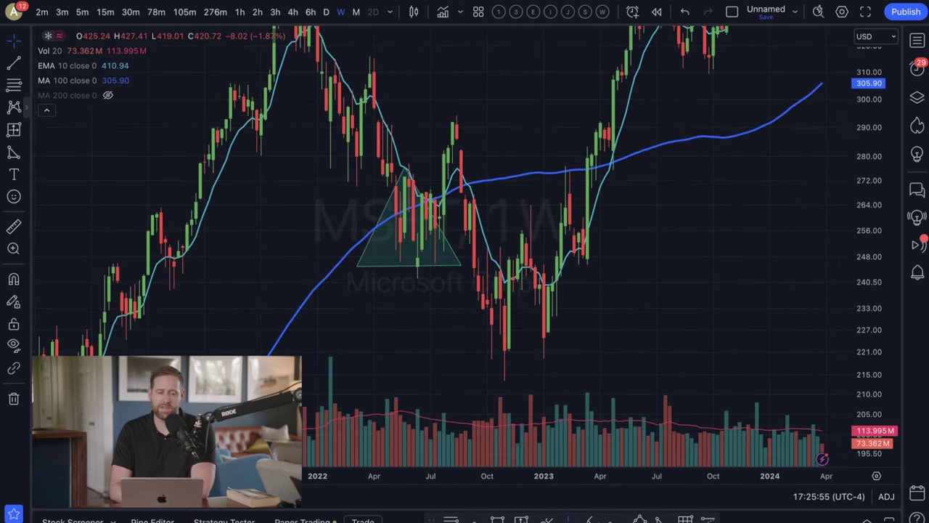
left_click(589, 519)
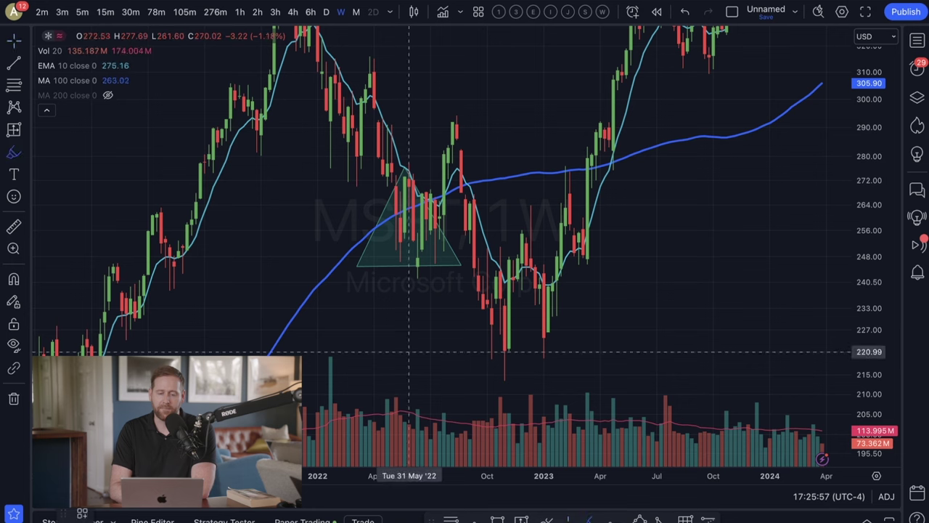
left_click_drag(296, 181, 432, 181)
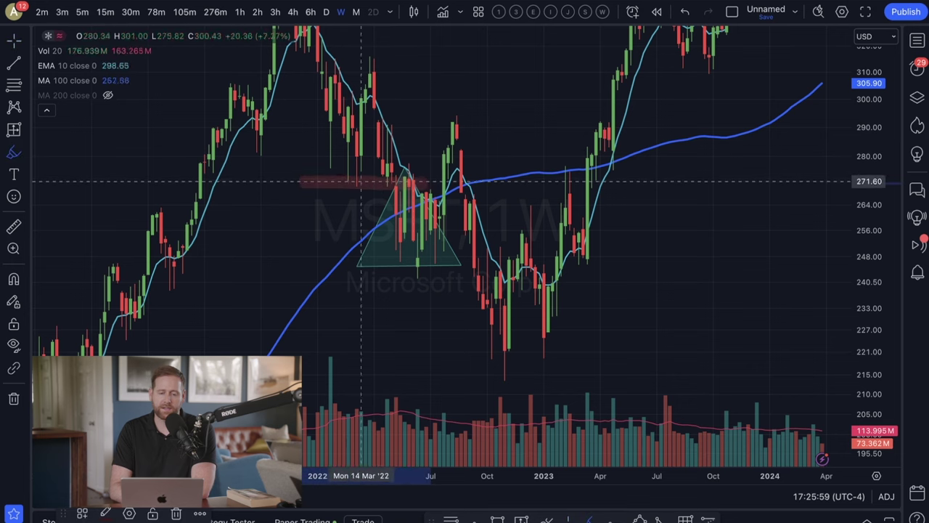
mouse_move(352, 181)
left_mouse_down()
mouse_move(409, 184)
mouse_move(344, 182)
left_mouse_up()
Lower the triangle's apex to about 273.10 and pull both base corners in to a level base at about 254.50
left_click_drag(434, 266, 439, 276)
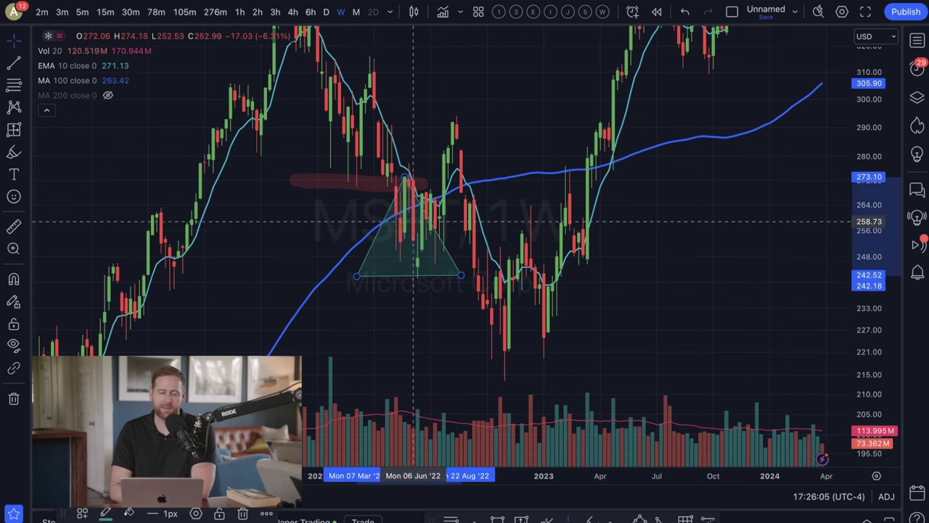
left_click_drag(361, 276, 378, 239)
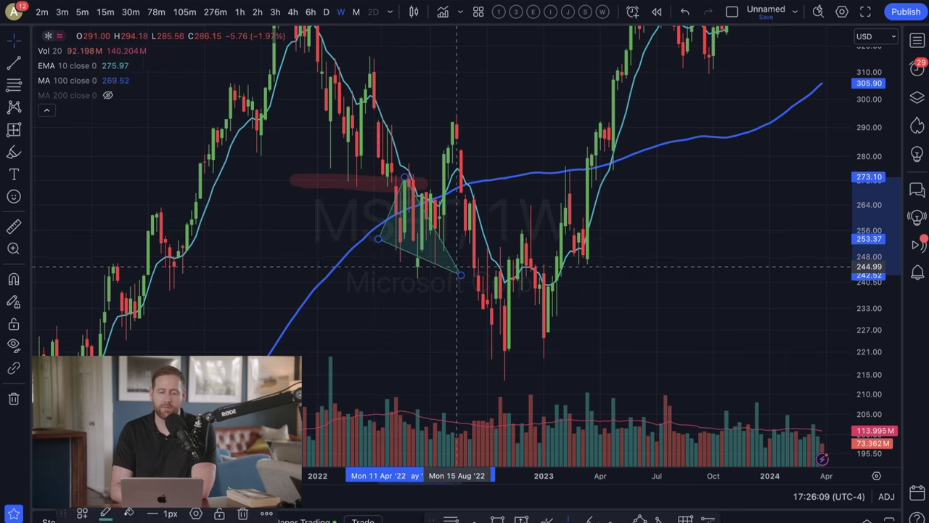
mouse_move(460, 274)
left_mouse_down()
mouse_move(451, 233)
mouse_move(434, 235)
left_mouse_up()
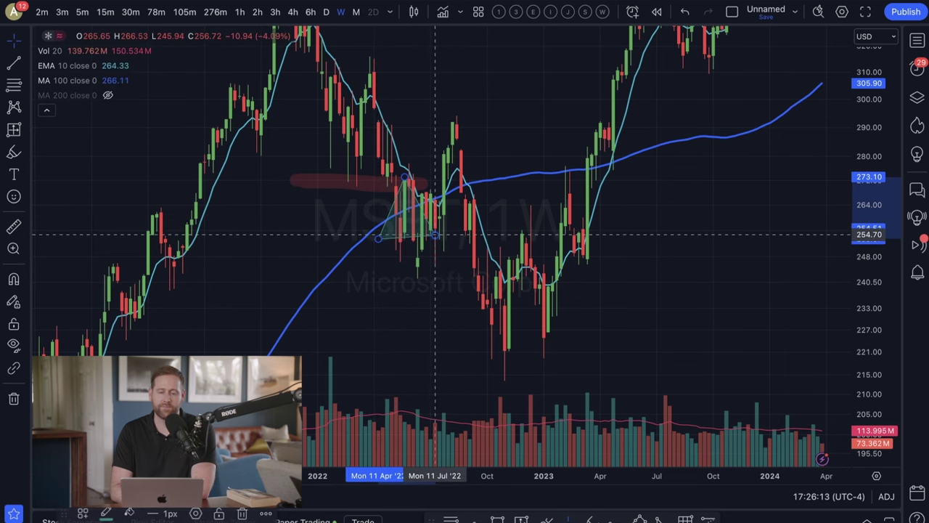
left_click_drag(378, 238, 378, 235)
left_click_drag(435, 235, 435, 236)
Start a bar replay of the weekly chart from the 25 Apr '22 bar, just before the triangle's zone
scroll(361, 237, "up", 2)
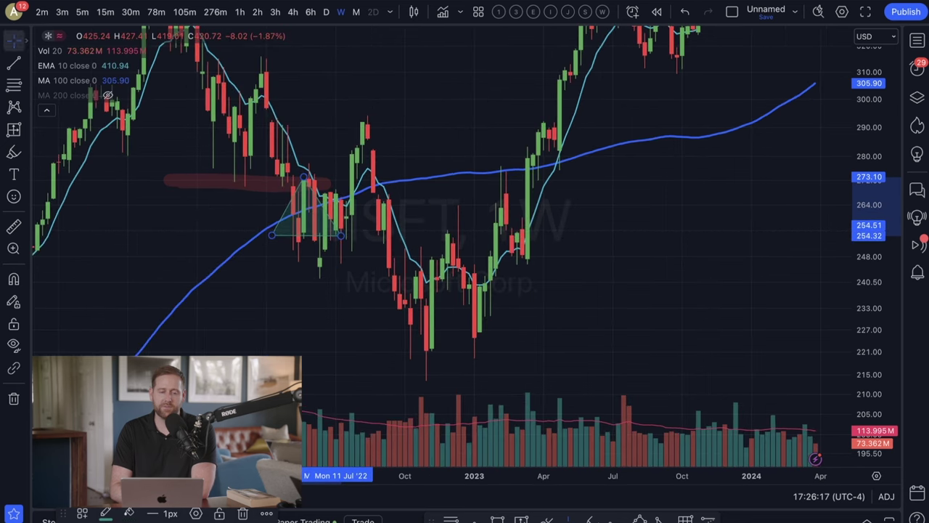
left_click(13, 42)
left_click_drag(342, 69, 462, 79)
scroll(401, 213, "up", 3)
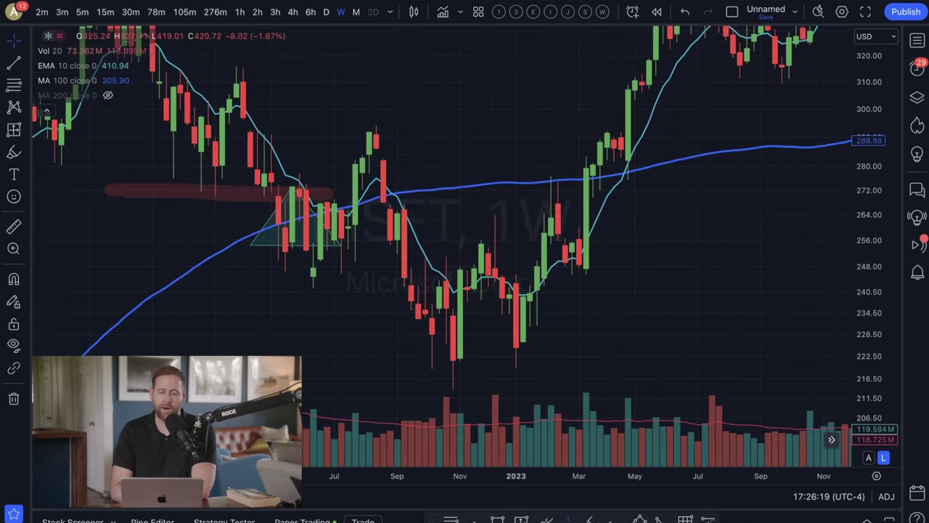
left_click_drag(873, 269, 873, 167)
left_click_drag(532, 196, 571, 203)
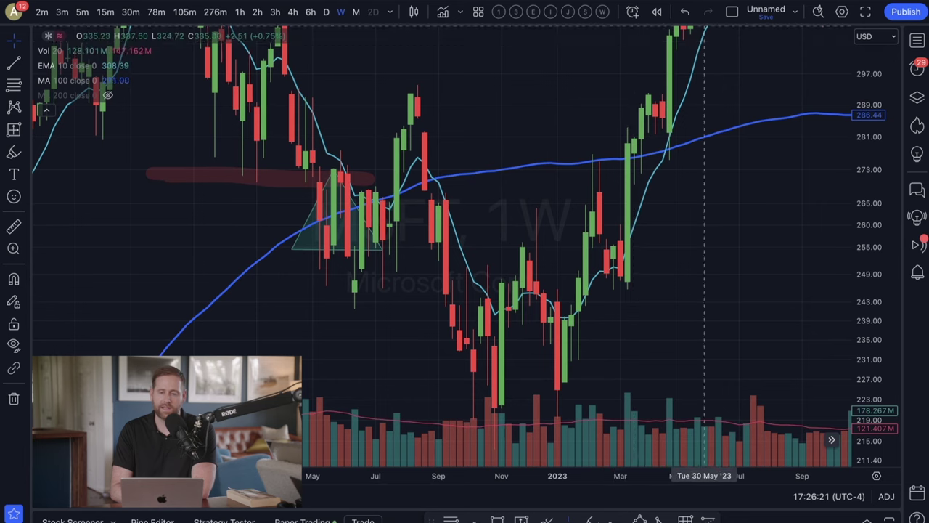
left_click(656, 11)
left_click(333, 187)
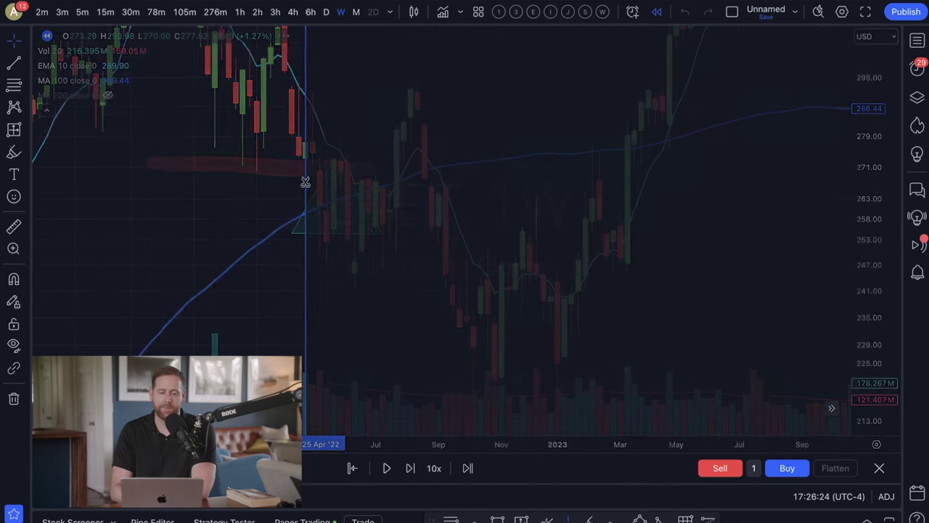
Advance the replay by one bar with the support zone and triangle in view
left_click(14, 42)
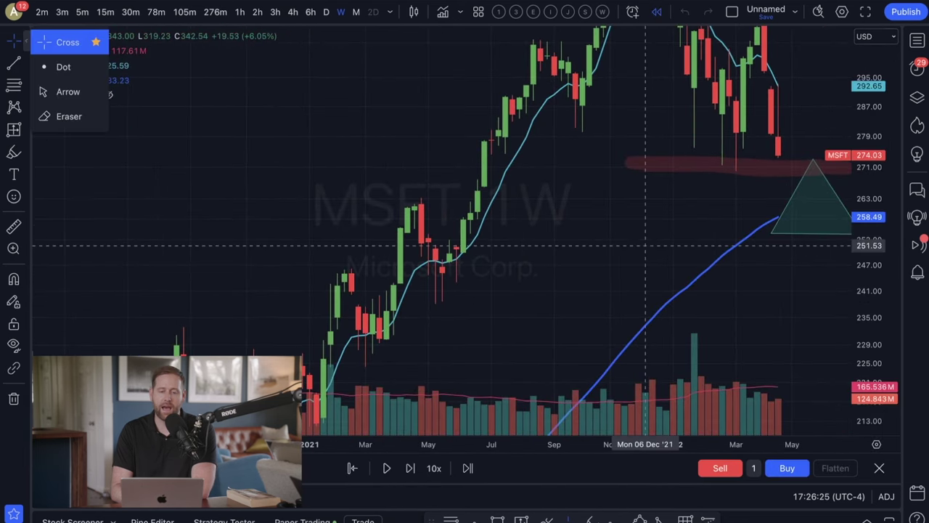
left_click_drag(671, 223, 458, 243)
left_click_drag(507, 223, 482, 234)
scroll(482, 234, "right", 2)
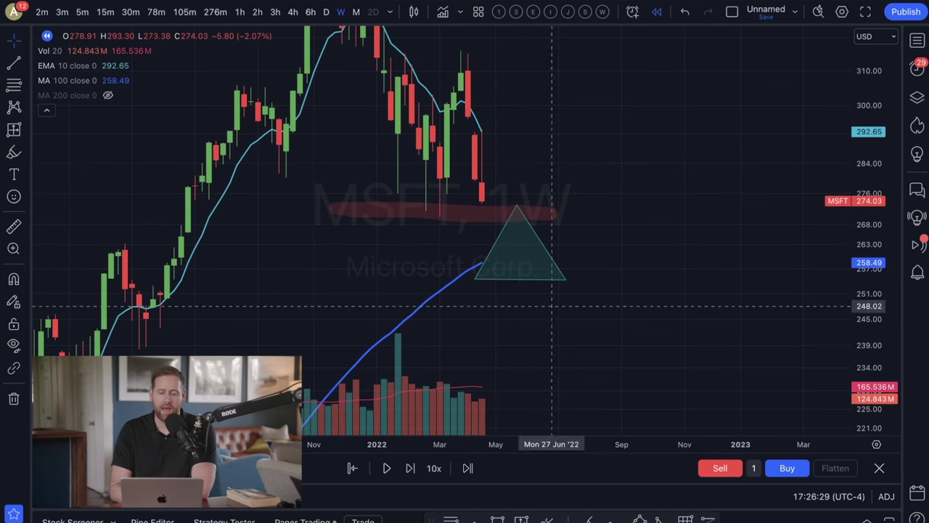
left_click(410, 468)
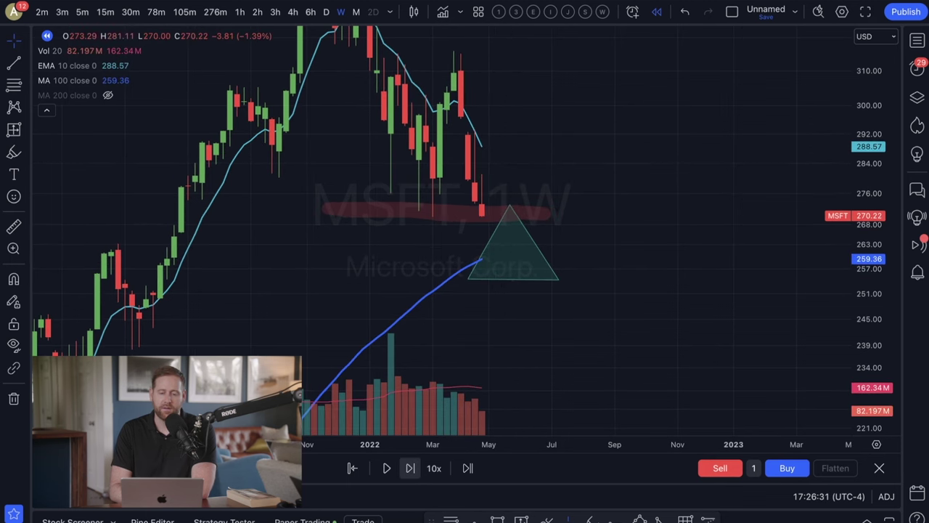
Shift the triangle slightly earlier in time and lower its base corners to about 252.60
left_click(25, 41)
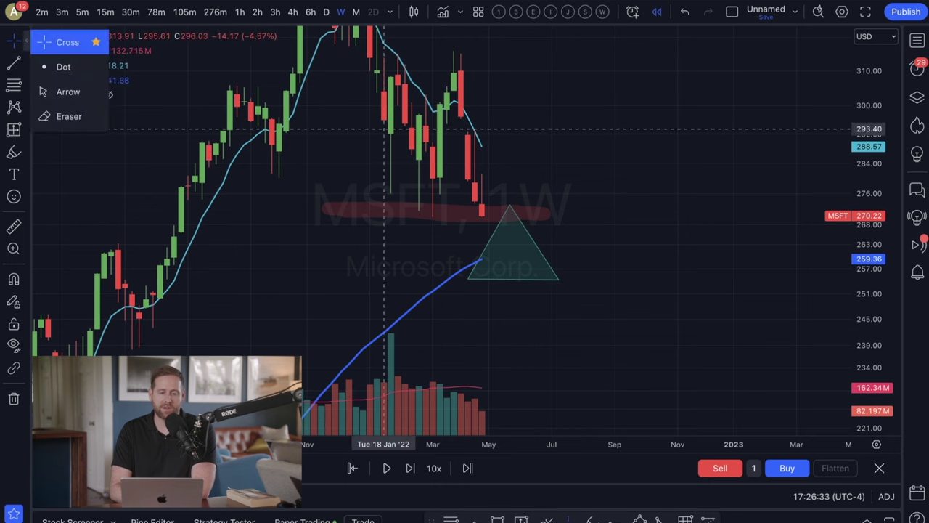
left_click_drag(538, 248, 523, 249)
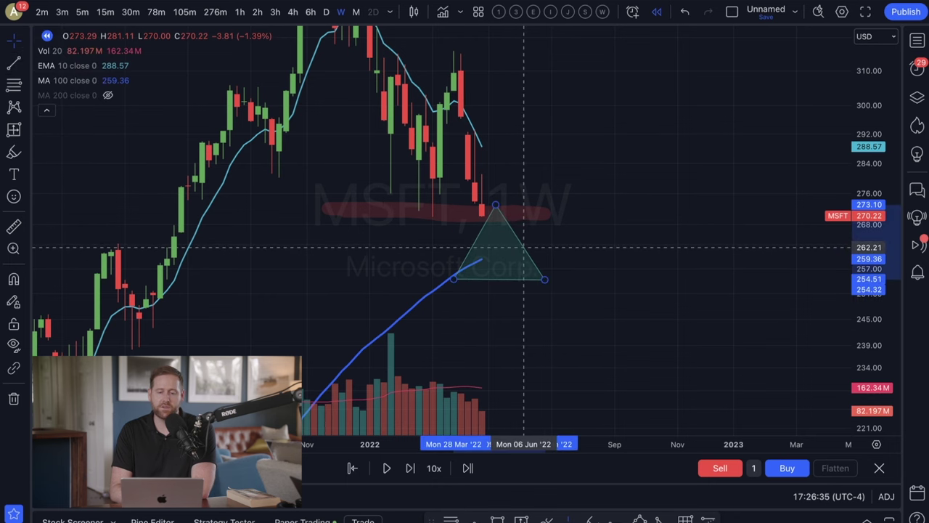
left_click_drag(454, 278, 454, 287)
left_click_drag(545, 281, 544, 287)
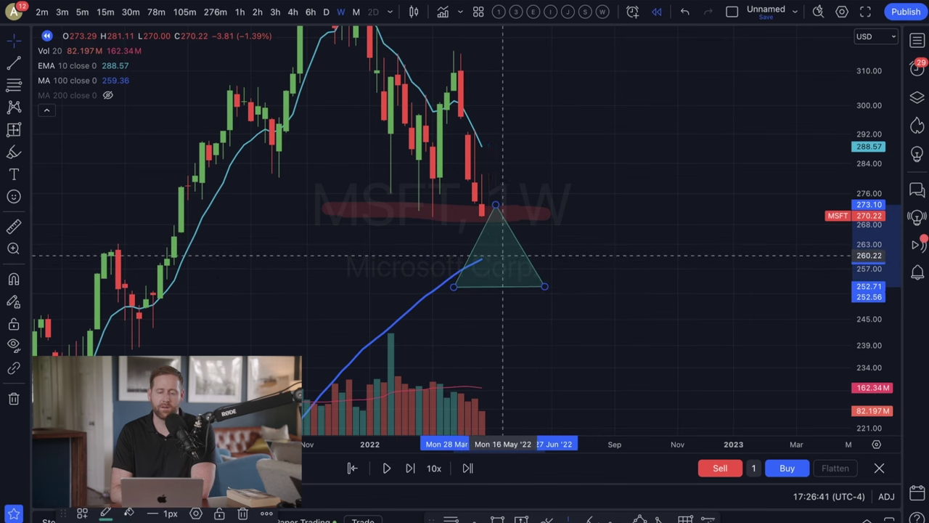
Add a text label beside the triangle listing 10, 20, 30, 40, 50 and 60 on separate lines
left_click_drag(644, 242, 615, 242)
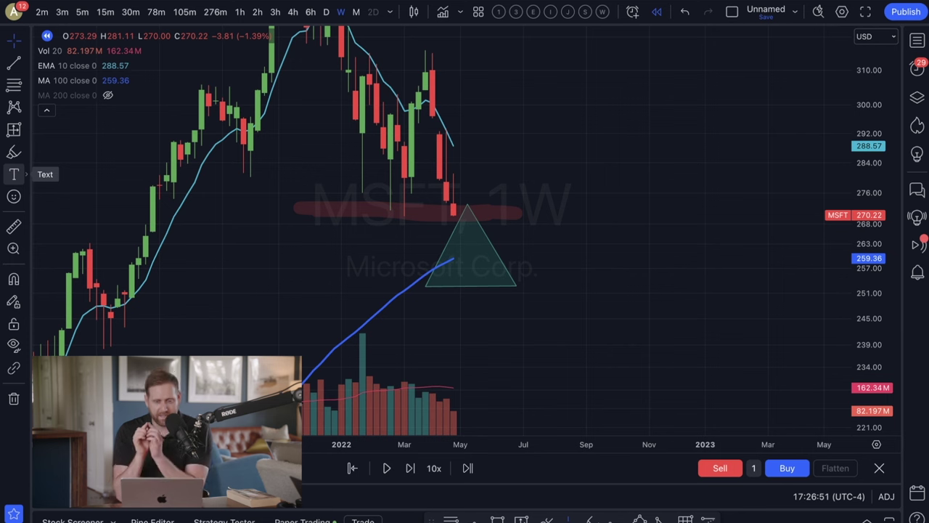
left_click(14, 175)
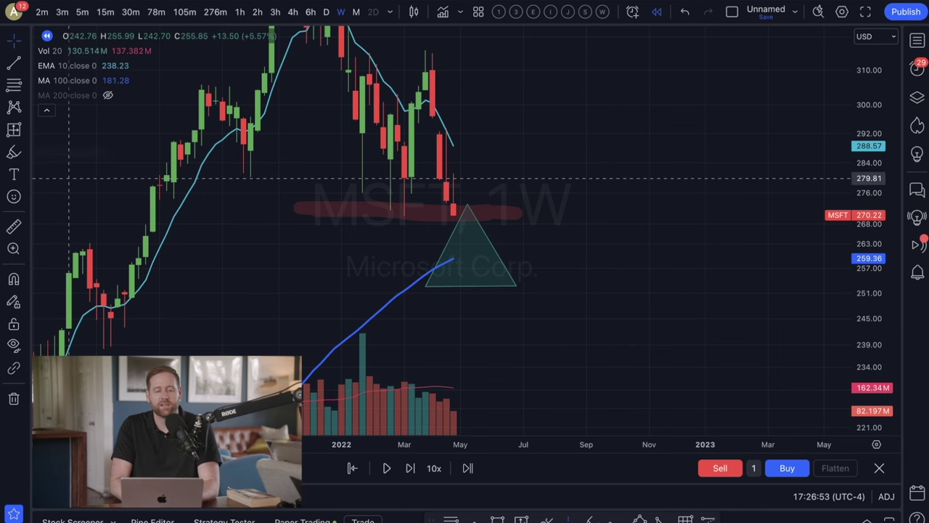
left_click(489, 210)
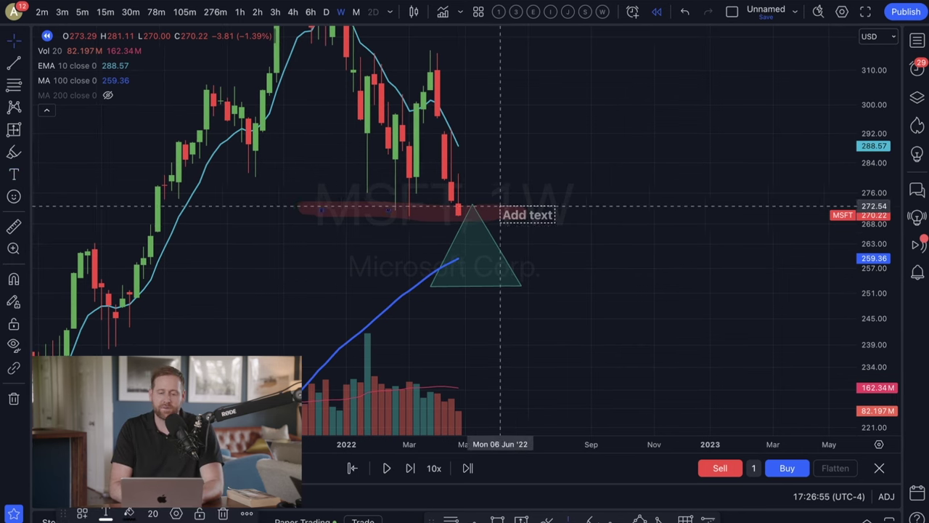
type("10")
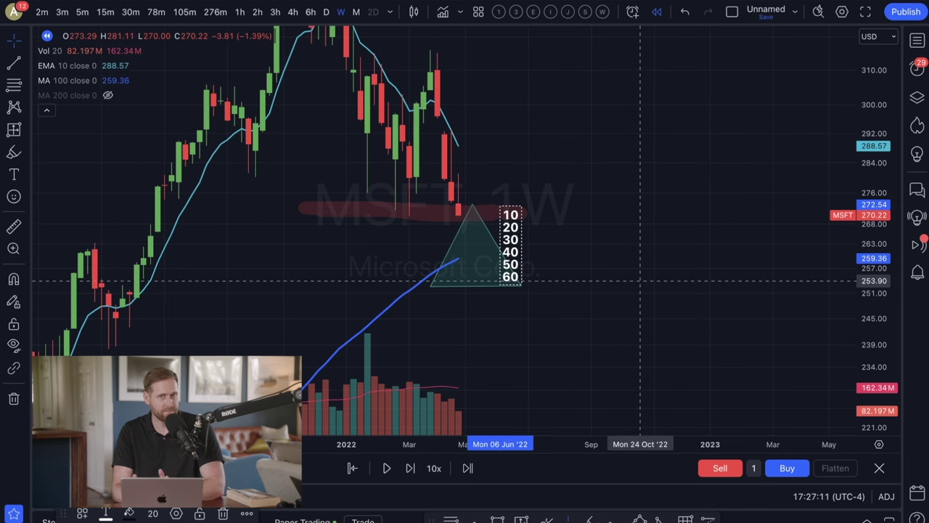
Change the label's list to 10, 20, 40, 80, 160, 320 and shift the label one week later along the triangle's edge
left_click(522, 285)
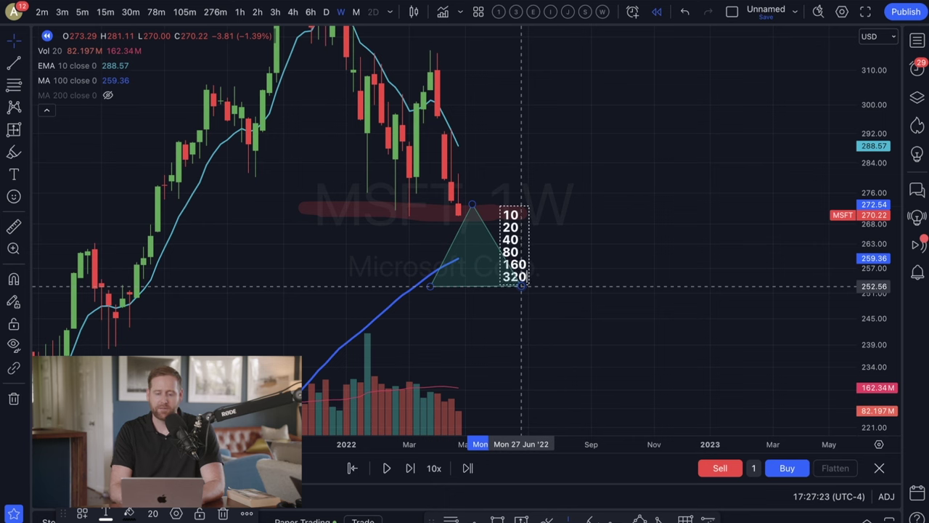
left_click(583, 314)
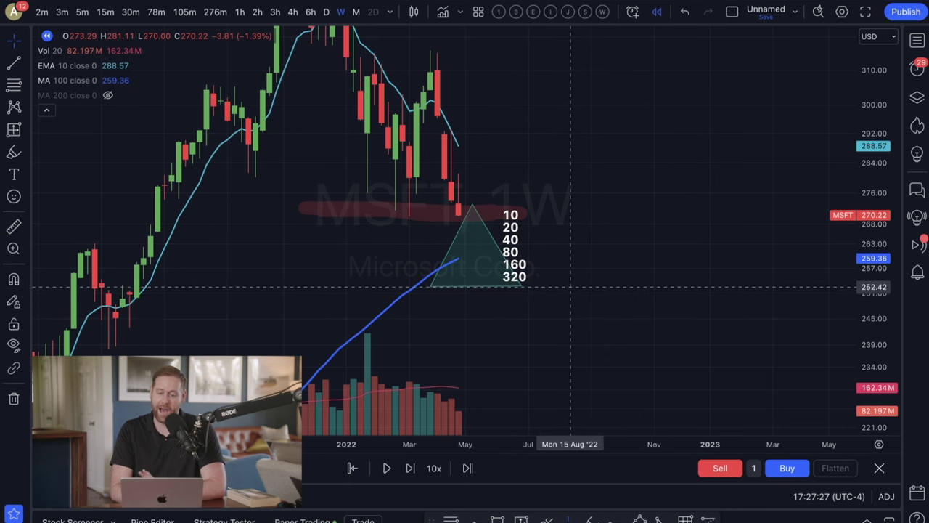
left_click_drag(514, 263, 522, 262)
left_click(583, 301)
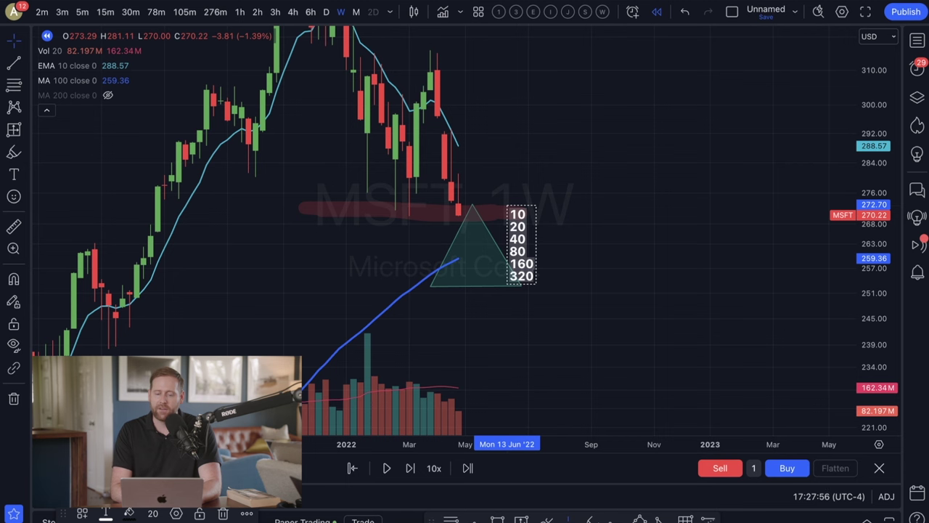
Replace the label's list with 1, 1, 2, 3, 5, 8, 13, 21 on separate lines and move the label up slightly
left_click(507, 214)
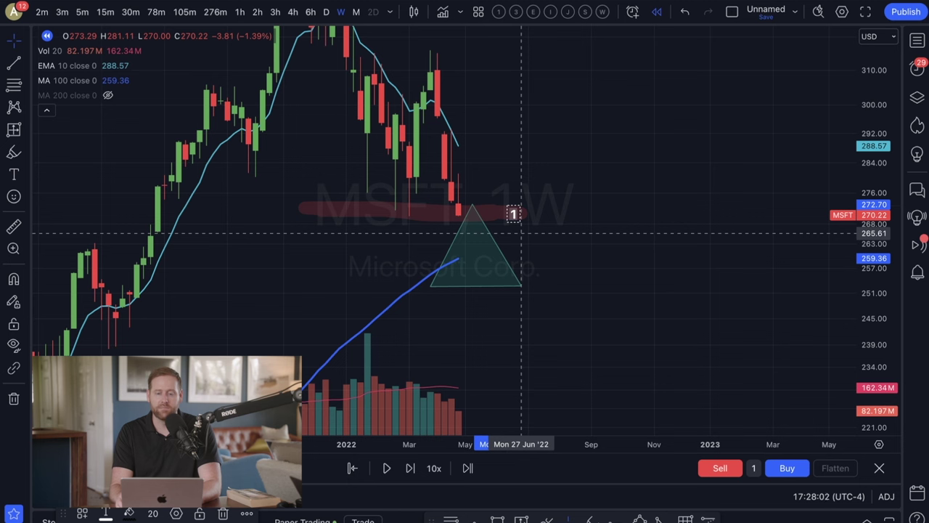
type("1")
key("Return")
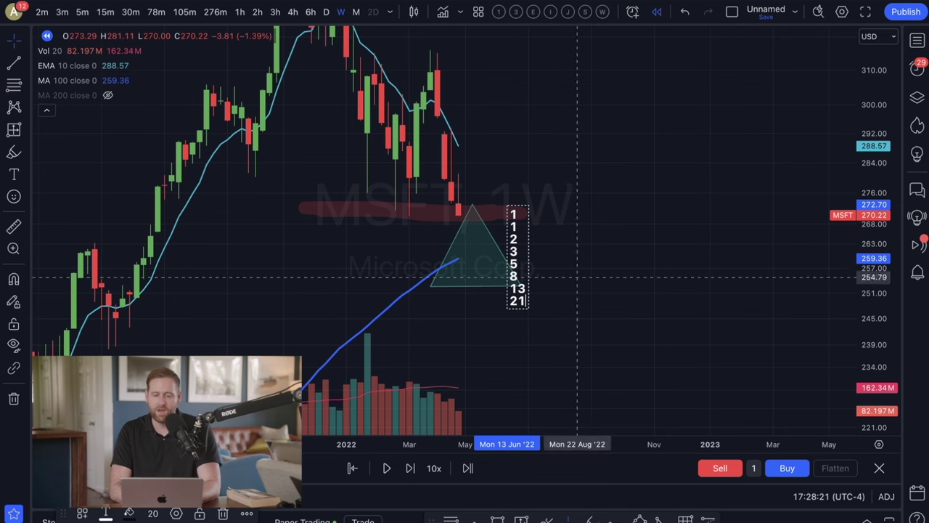
left_click(544, 298)
left_click_drag(521, 291, 522, 278)
left_click(570, 289)
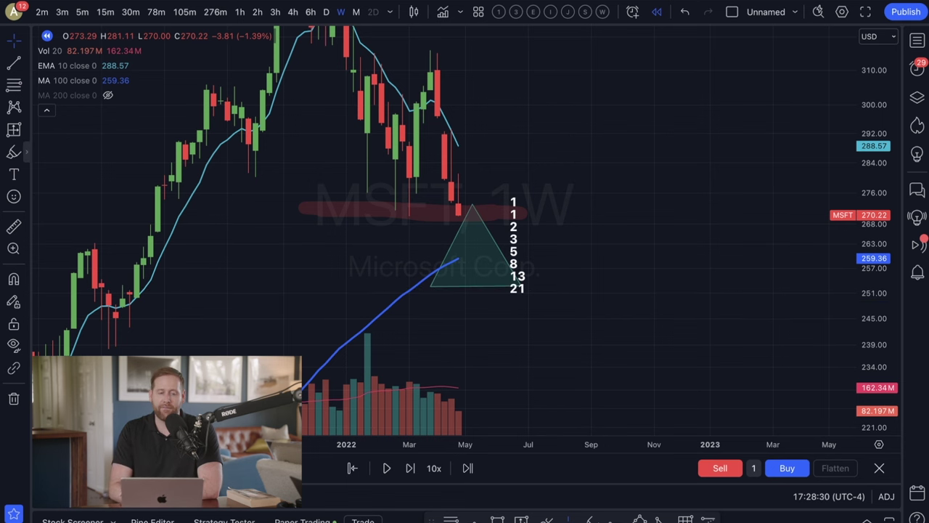
Sketch a temporary freehand brush line across the triangle at about the 258 price level
left_click(26, 152)
left_click(68, 102)
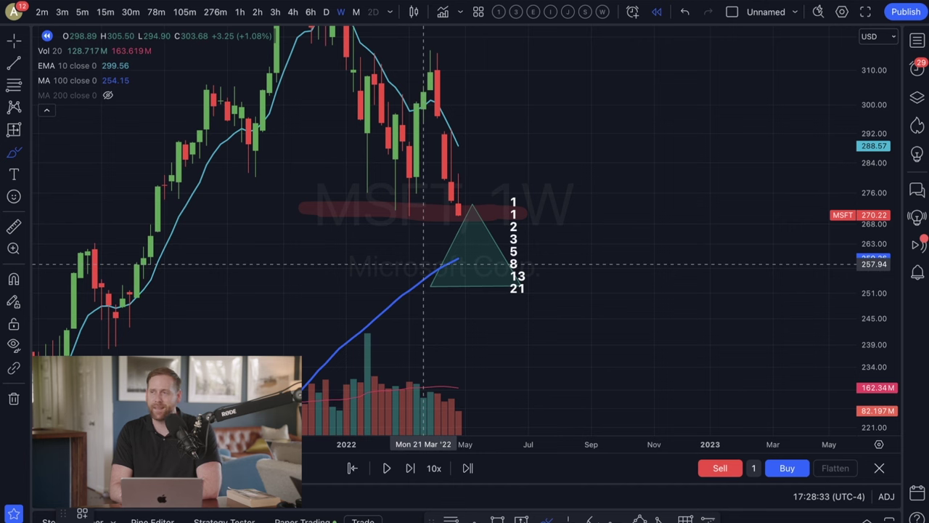
left_click_drag(424, 263, 522, 259)
key("super+z")
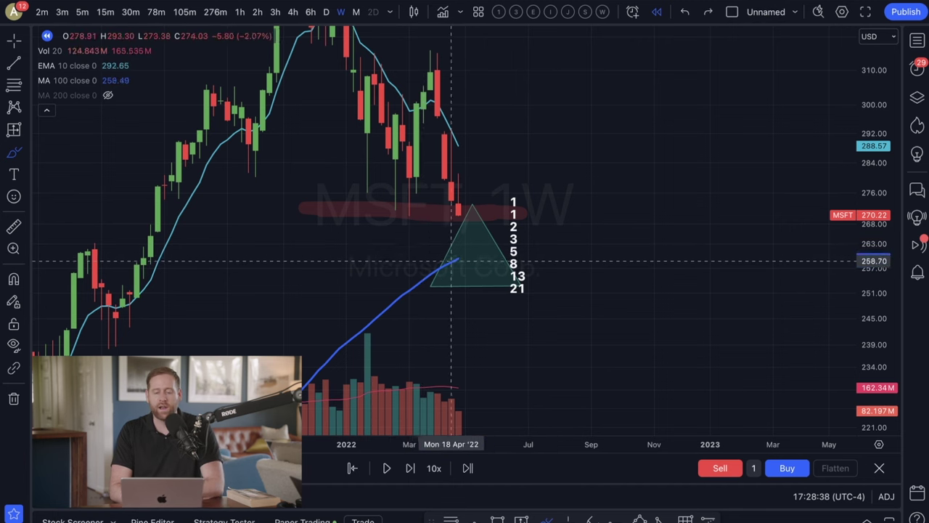
mouse_move(405, 262)
left_mouse_down()
mouse_move(515, 253)
mouse_move(451, 257)
mouse_move(515, 266)
left_mouse_up()
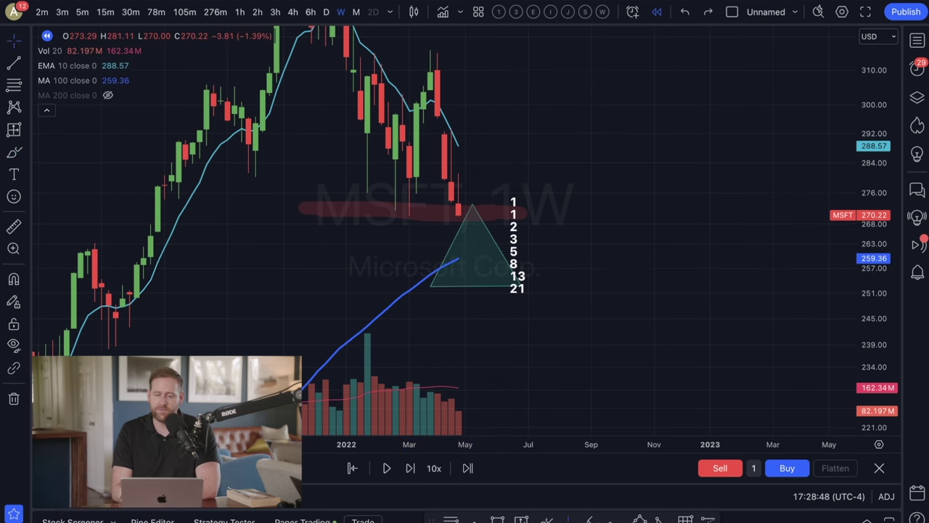
Buy 1 share of MSFT at the current replay bar
left_click(787, 468)
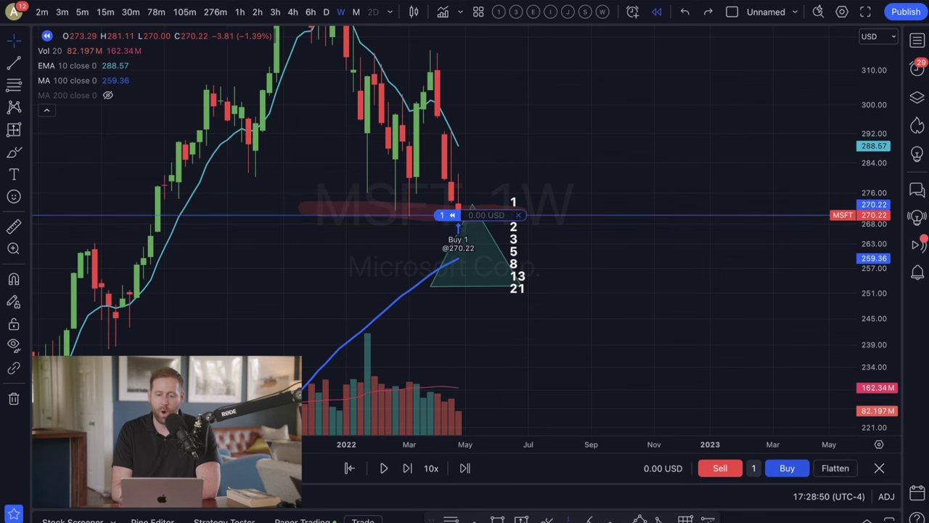
Step the bar replay forward until the MSFT price drops to the 100-period moving average near 260.55
scroll(580, 341, "right", 5)
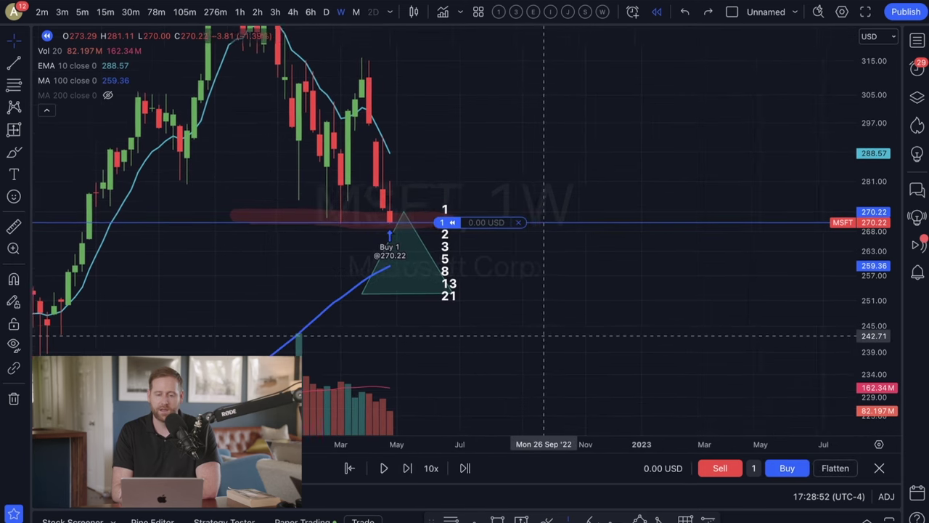
left_click(408, 468)
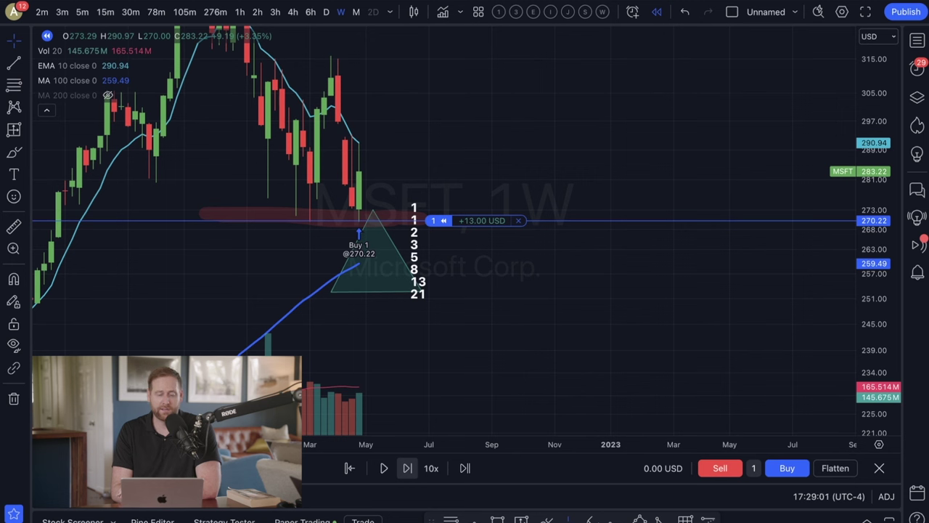
left_click(407, 468)
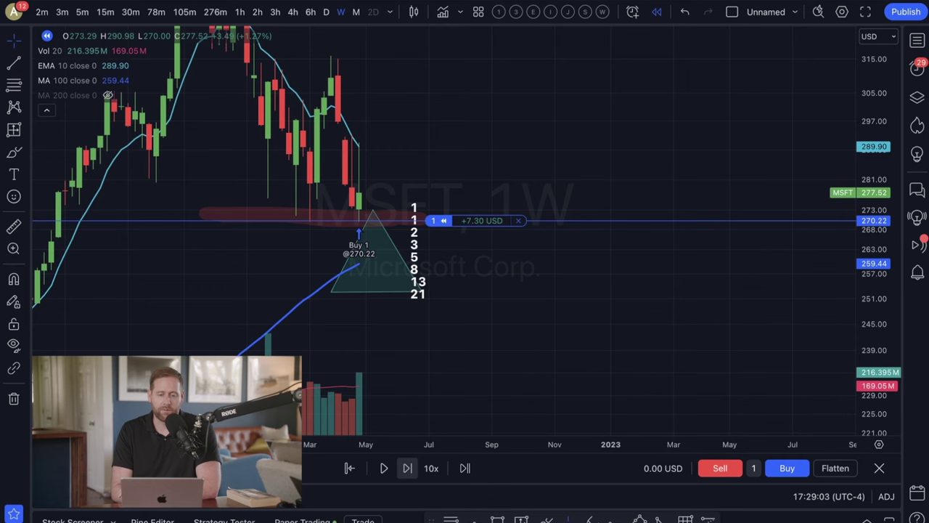
left_click(407, 468)
left_click(407, 467)
left_click(407, 467)
left_click(407, 468)
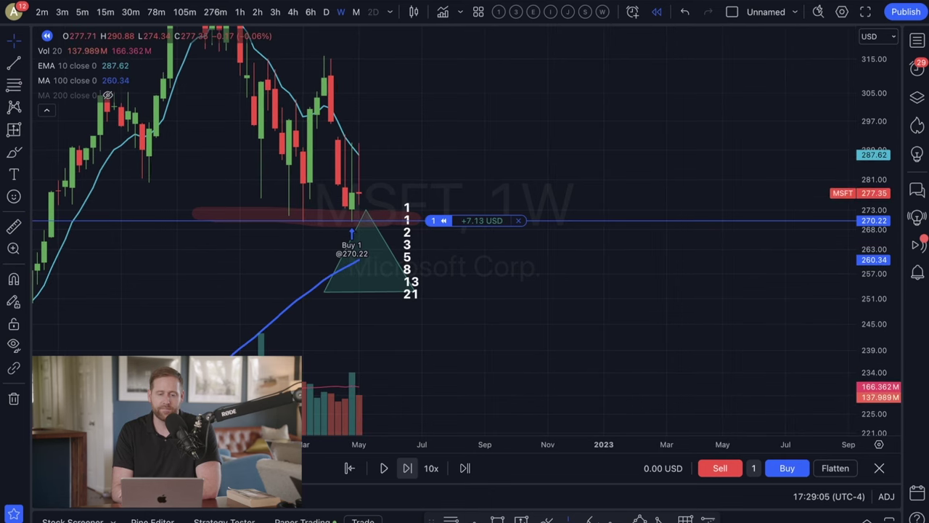
left_click(407, 467)
left_click(407, 468)
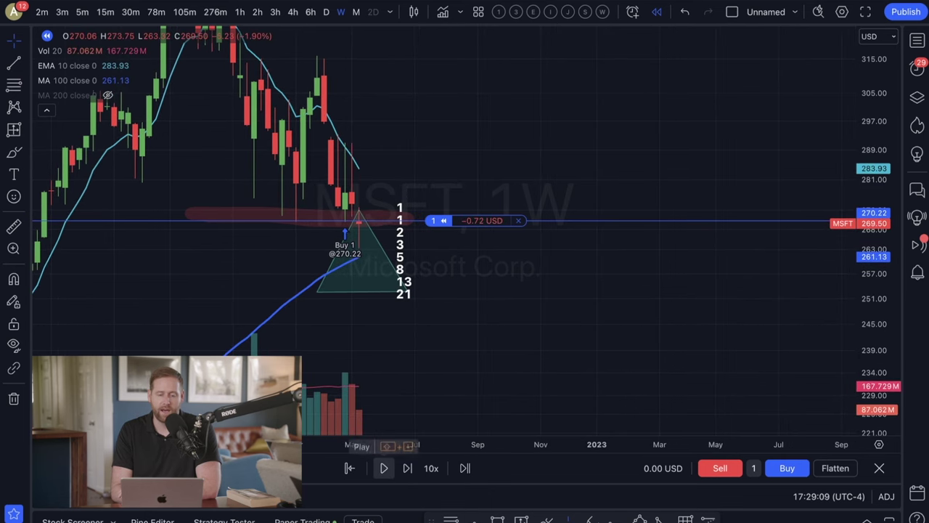
left_click(407, 468)
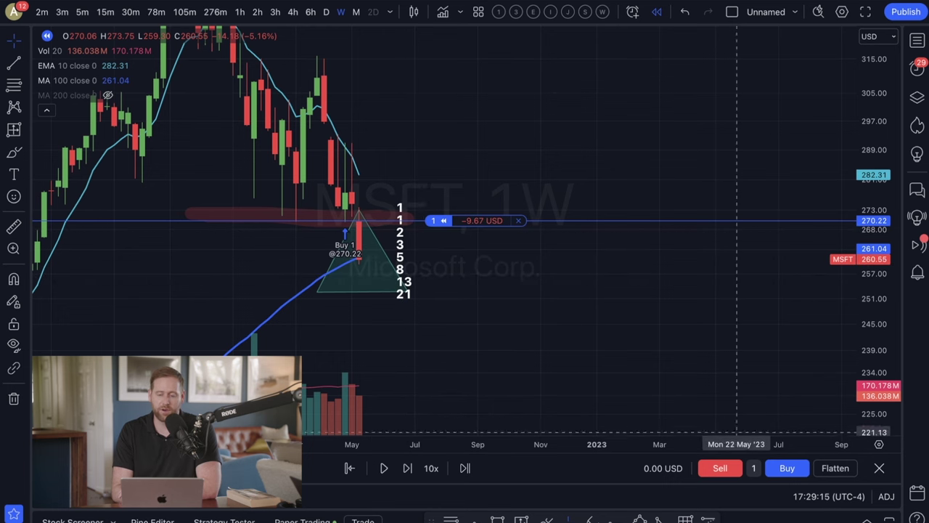
Set the order quantity to 11 and buy 11 shares of MSFT at the current replay price
left_click(753, 468)
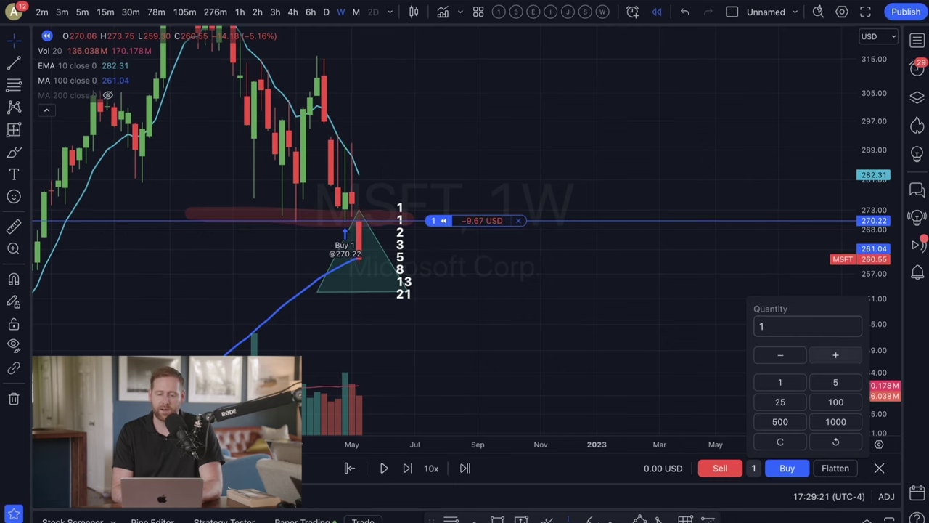
left_click(806, 326)
type("1")
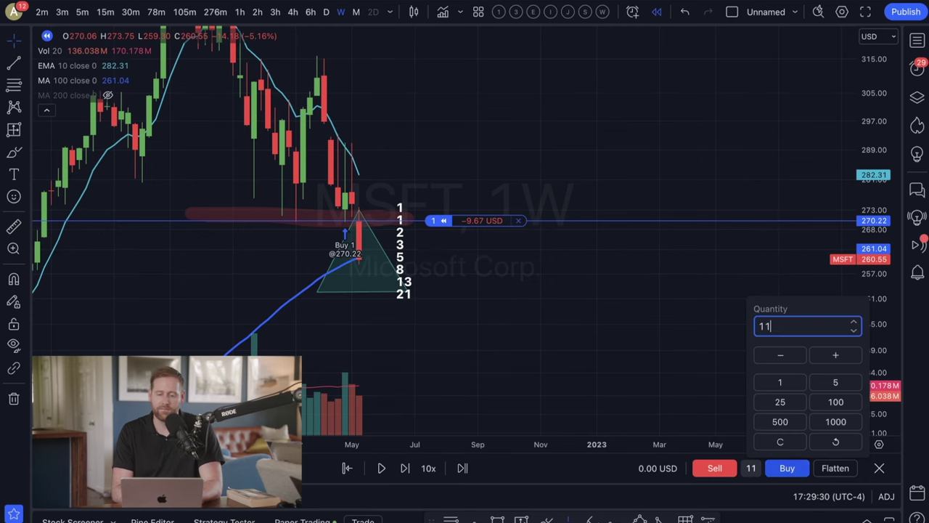
left_click(787, 467)
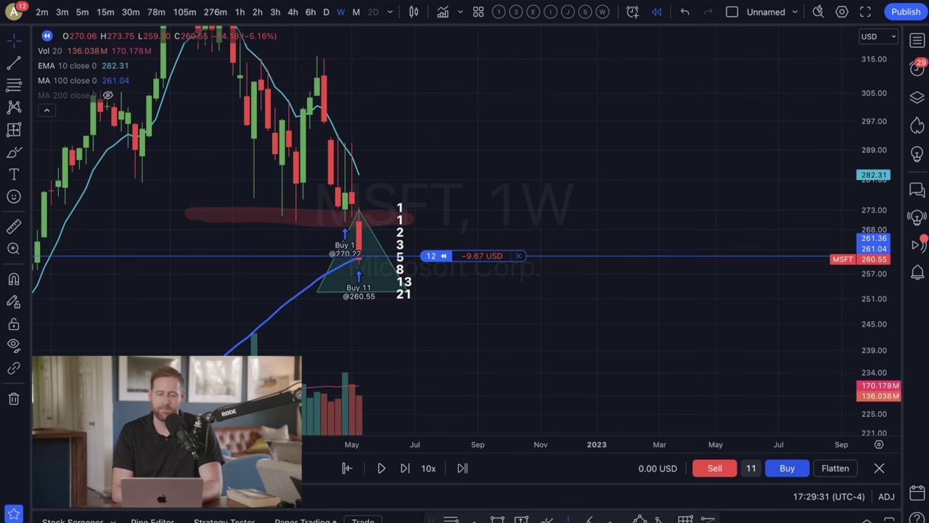
Advance the replay once to a lower price and buy 42 shares of MSFT there
left_click(405, 467)
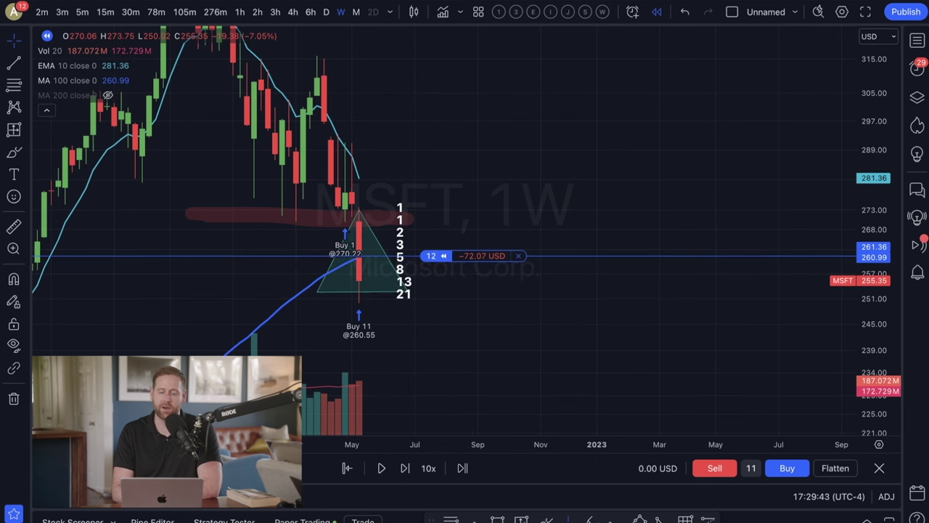
left_click(751, 468)
key("BackSpace")
key("BackSpace")
type("42")
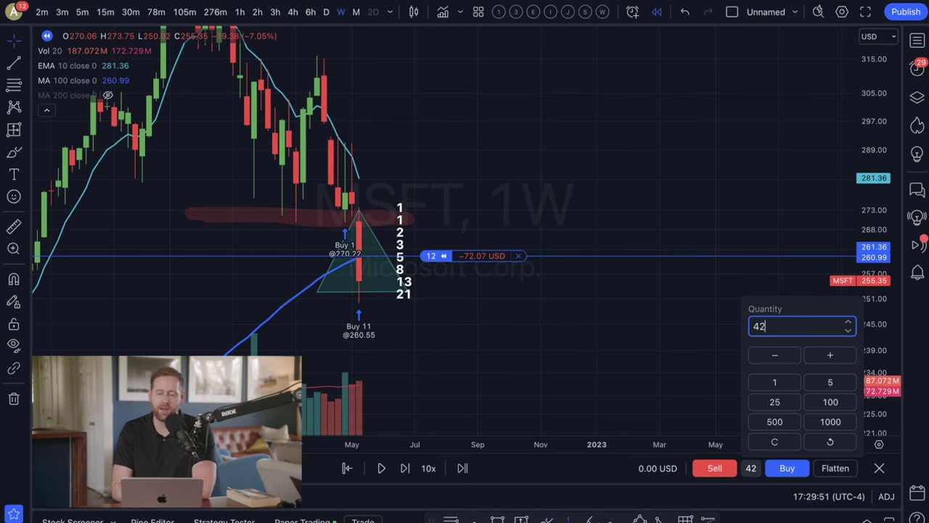
left_click(787, 468)
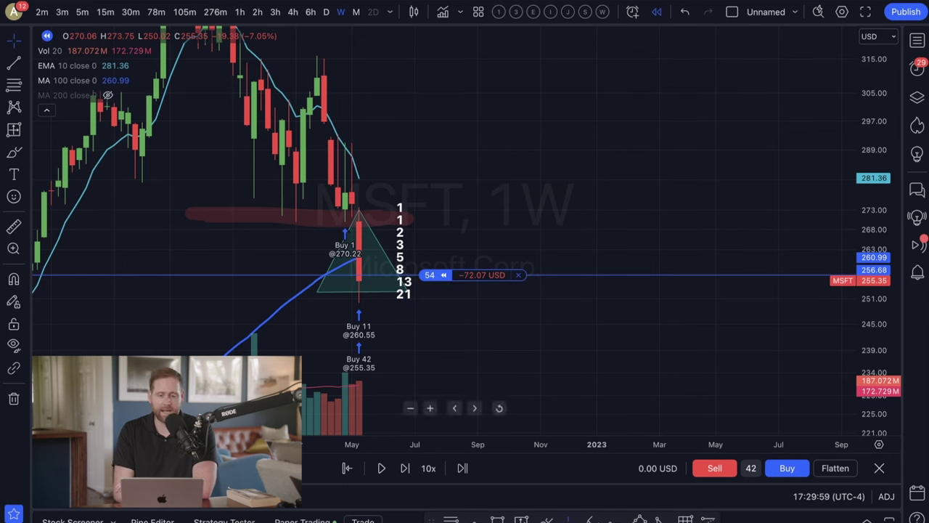
Step the bar replay forward three times past the 42-share entry
left_click(405, 467)
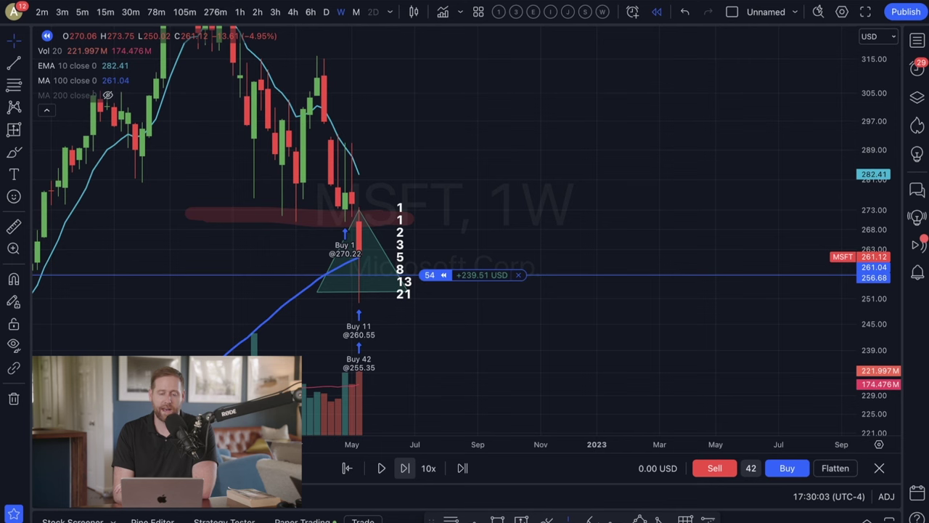
left_click(404, 467)
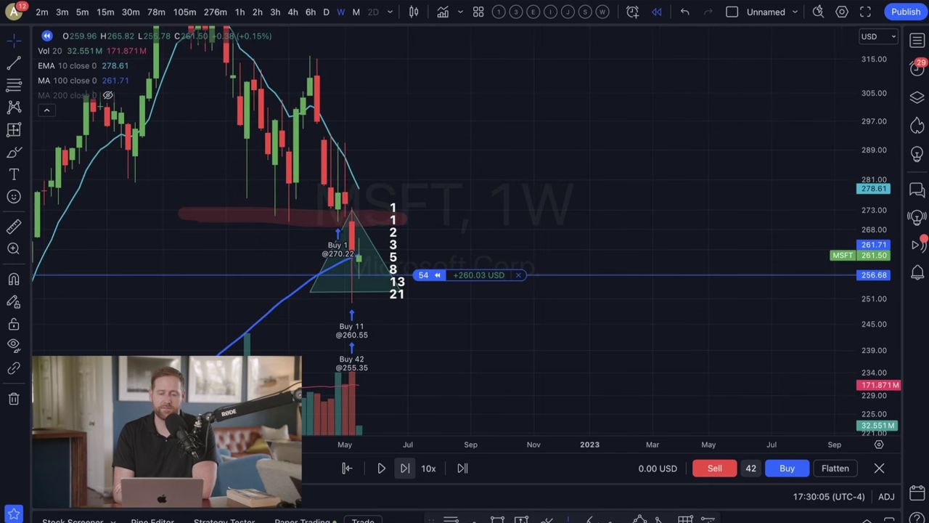
left_click(405, 467)
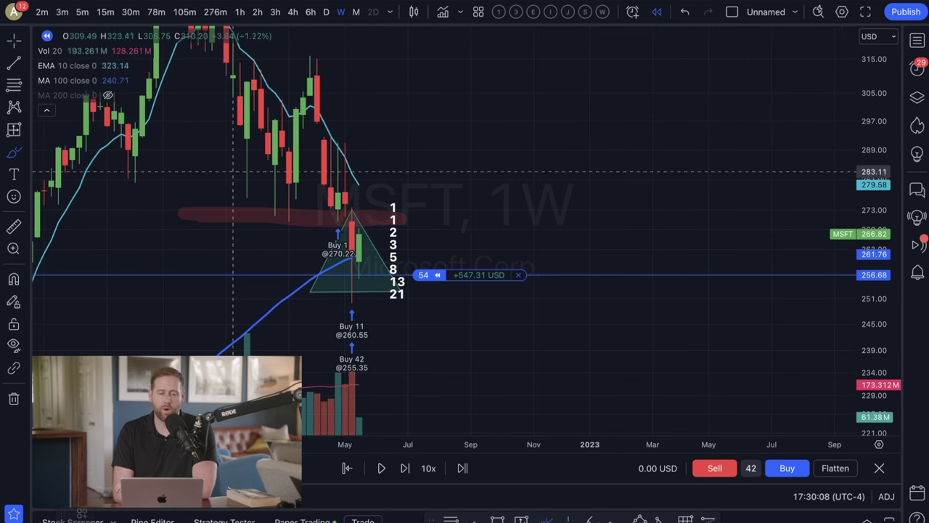
Sketch a temporary upward brush arrow from the latest candle to about the 284 price level and undo it
mouse_move(374, 240)
left_mouse_down()
mouse_move(387, 201)
mouse_move(421, 166)
left_mouse_up()
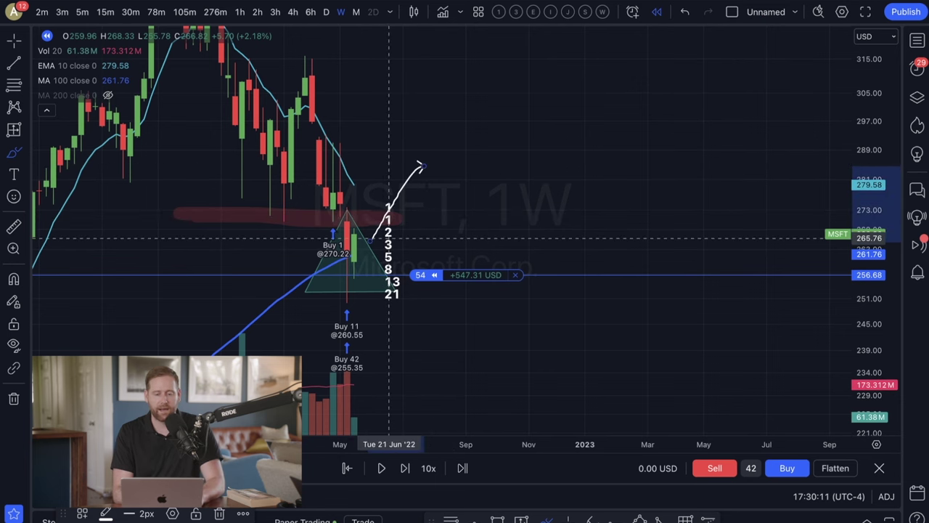
key("super+z")
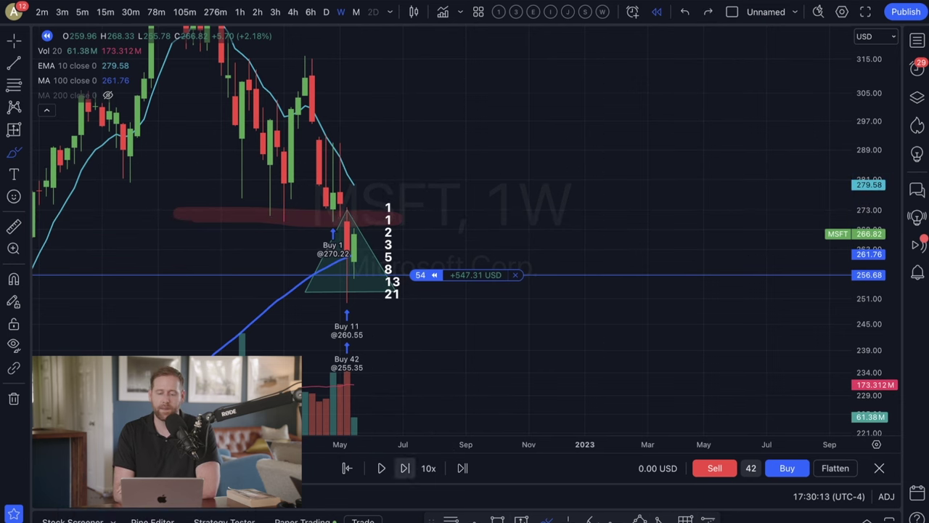
Step the replay forward until the MSFT price recovers to the red support zone at about 272
left_click(405, 467)
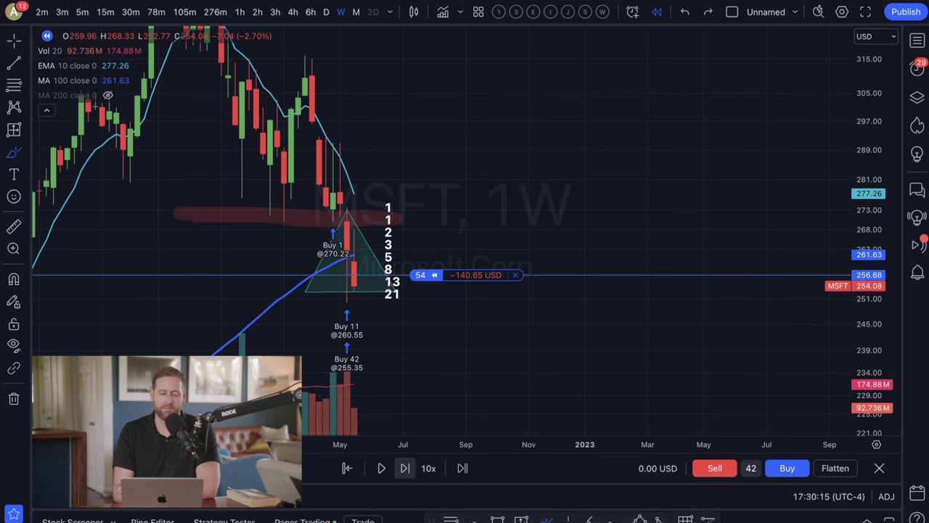
left_click(405, 467)
left_click(405, 468)
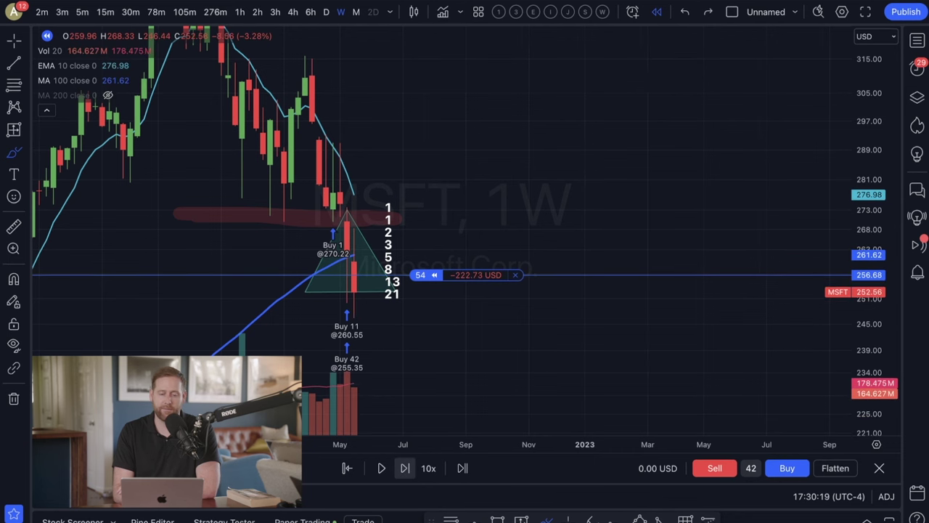
left_click(405, 467)
left_click(405, 468)
left_click(405, 468)
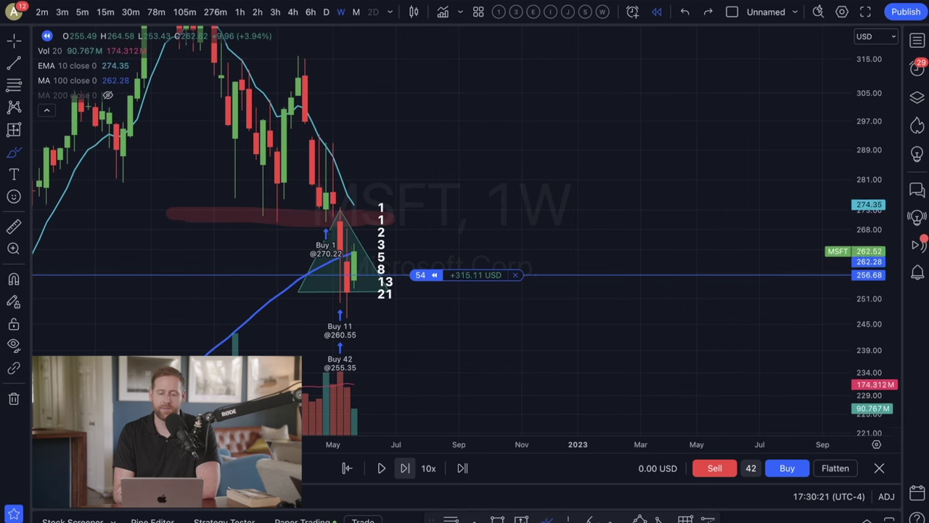
left_click(405, 467)
left_click(405, 468)
left_click(405, 467)
left_click(405, 467)
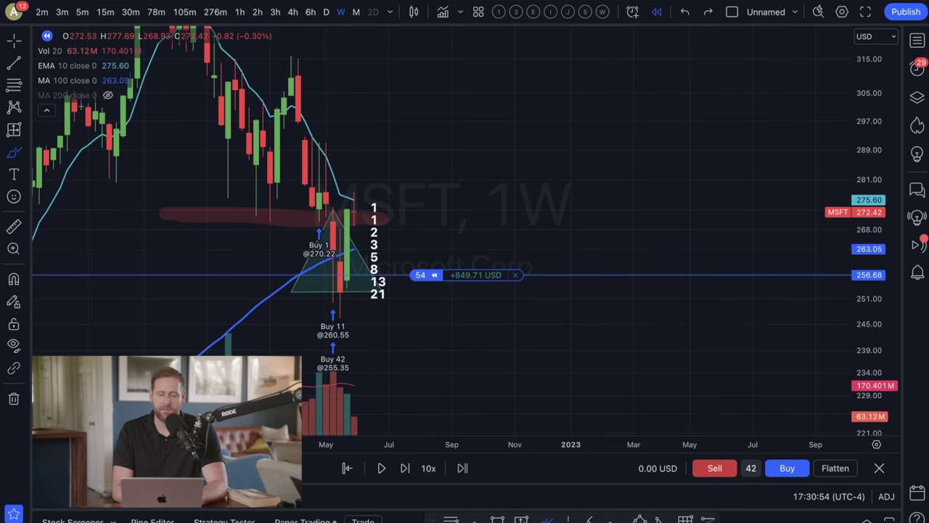
Set the order quantity to 54 and sell all 54 shares of MSFT at the current replay price
left_click(751, 468)
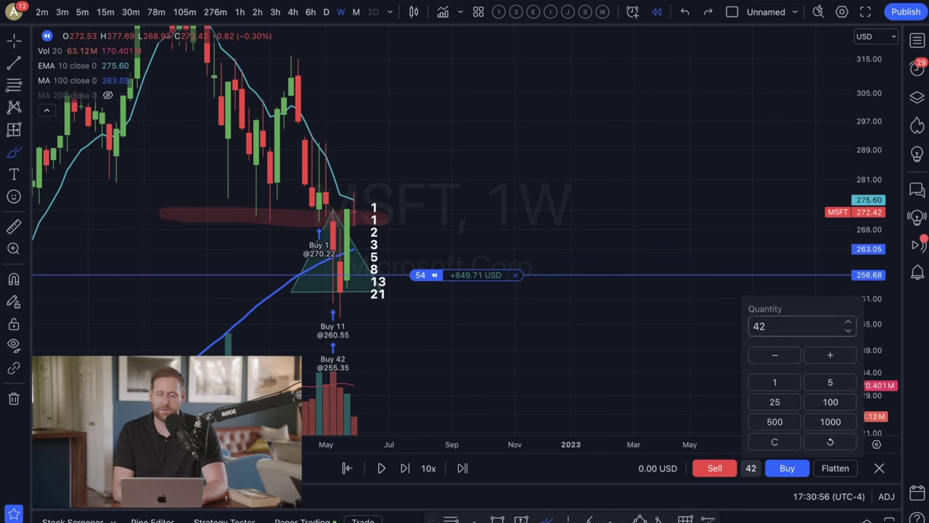
type("54")
left_click(715, 467)
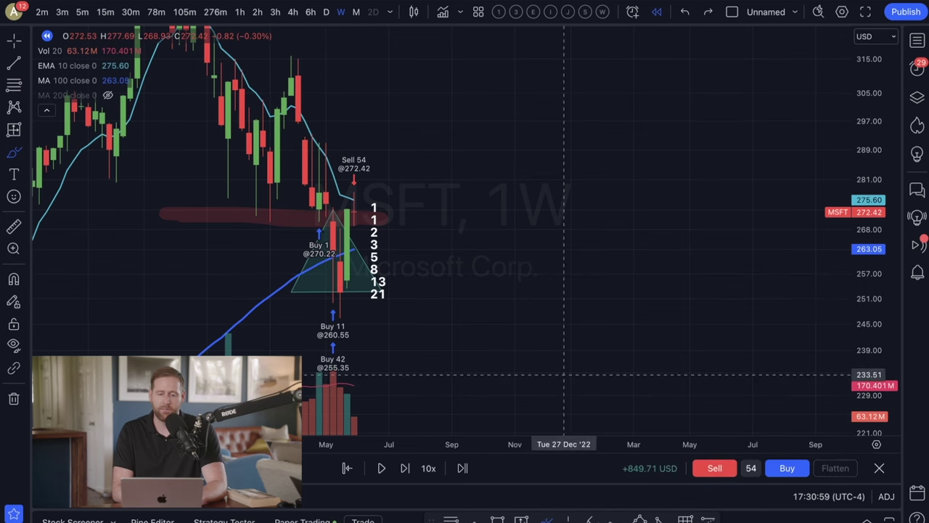
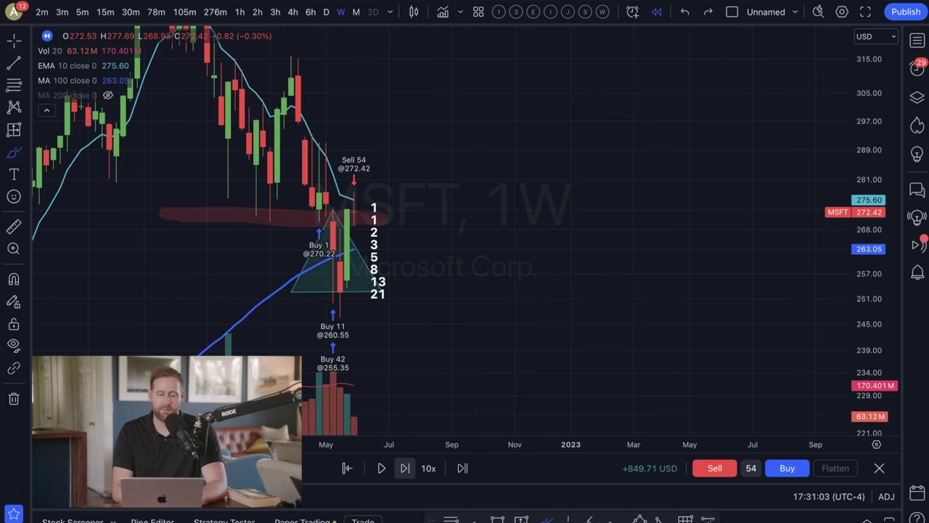
Play the replay until the price rallies to about 283, and sketch a temporary brush arrow along the rally
left_click(381, 468)
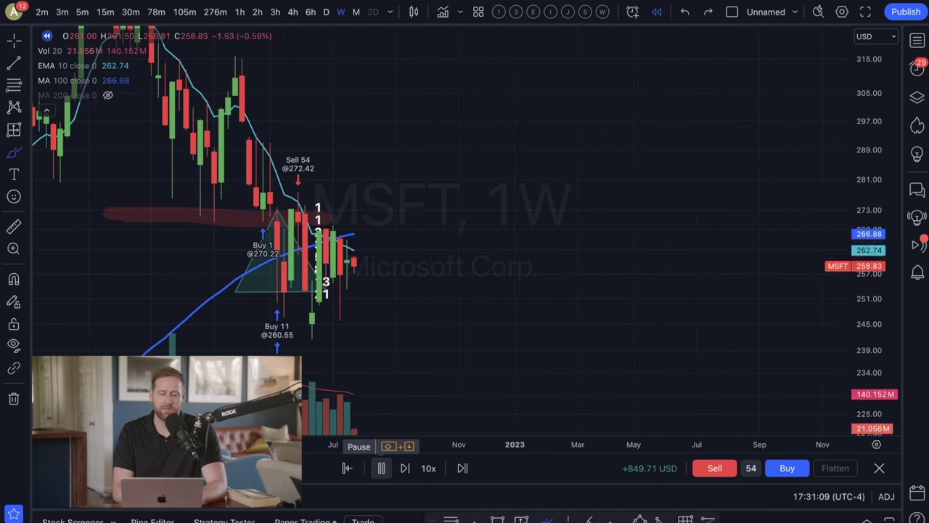
left_click(381, 468)
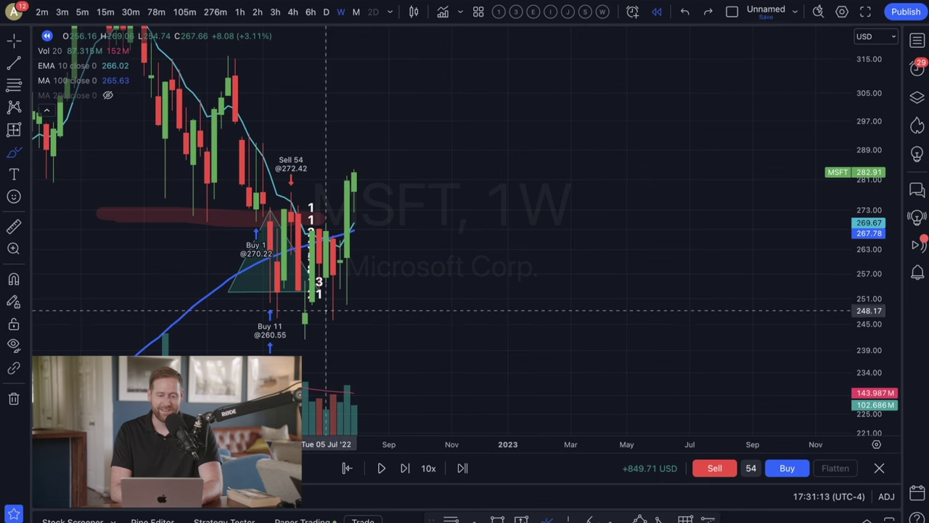
left_click_drag(327, 310, 385, 183)
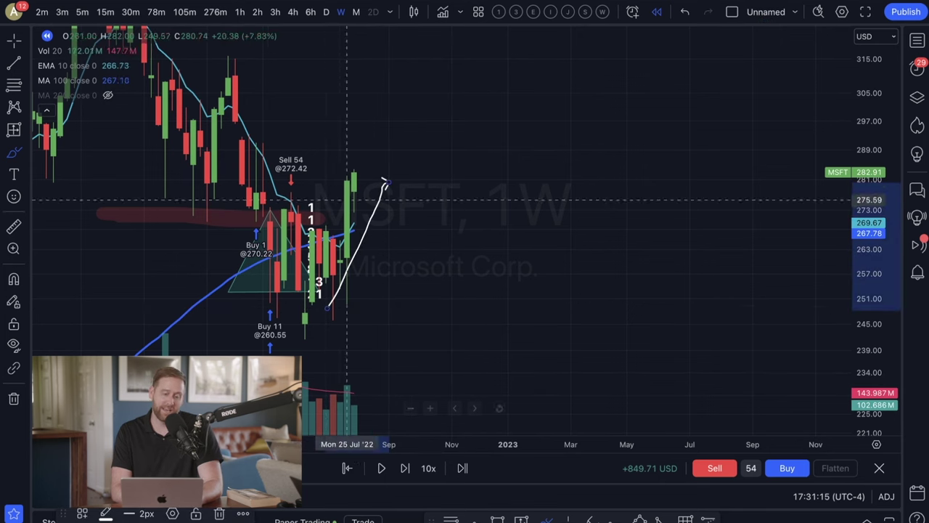
key("ctrl+z")
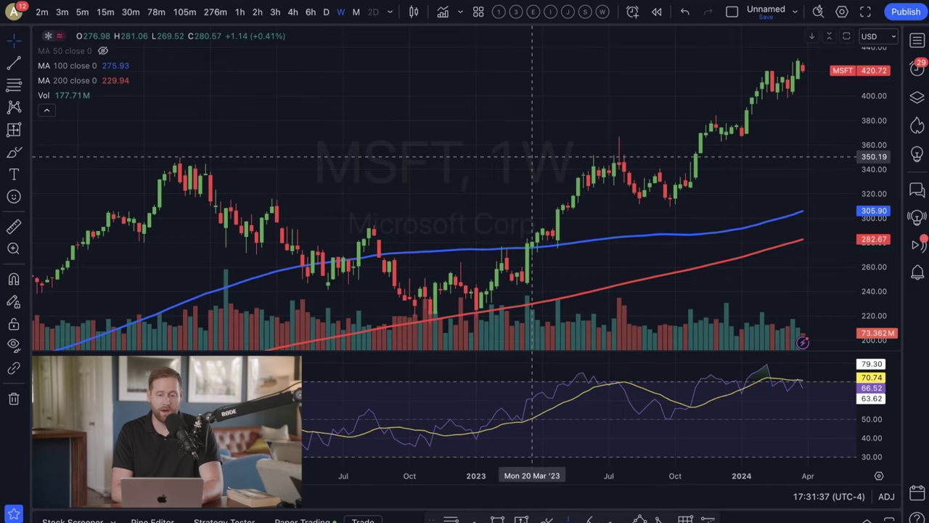
Hide the 100-period moving average on the MSFT weekly chart and frame the 2022–2023 candles with the 200-period average
scroll(531, 157, "down", 2)
left_click_drag(556, 164, 472, 128)
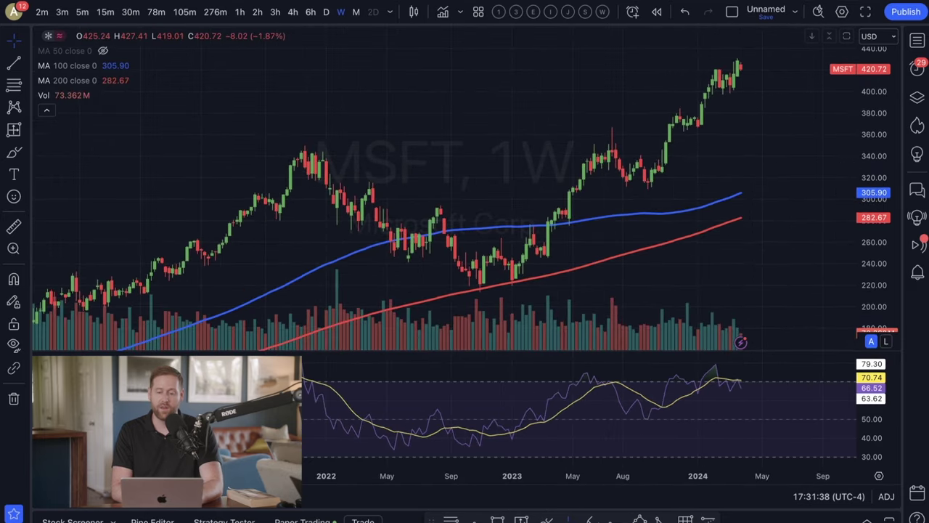
left_click_drag(874, 254, 874, 197)
left_click_drag(806, 206, 806, 134)
left_click(107, 65)
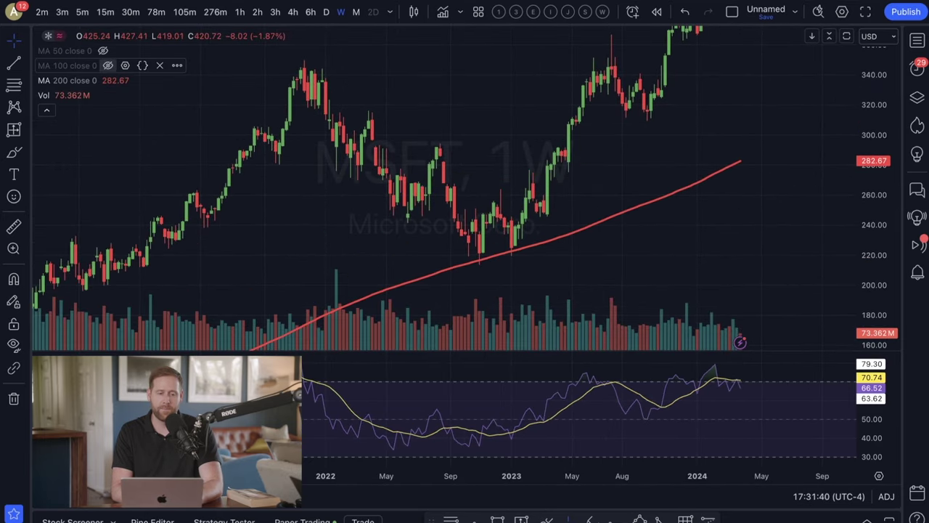
left_click_drag(504, 179, 429, 145)
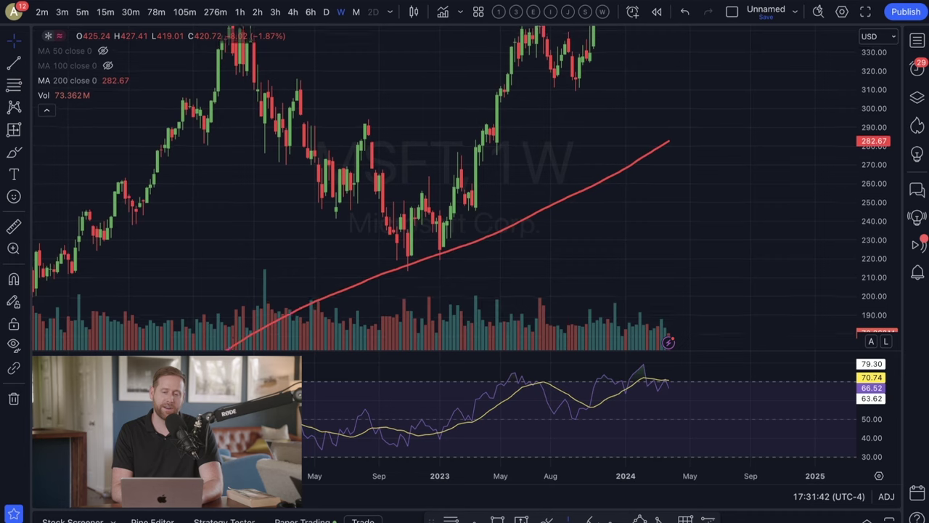
left_click_drag(596, 240, 639, 233)
scroll(574, 248, "up", 2)
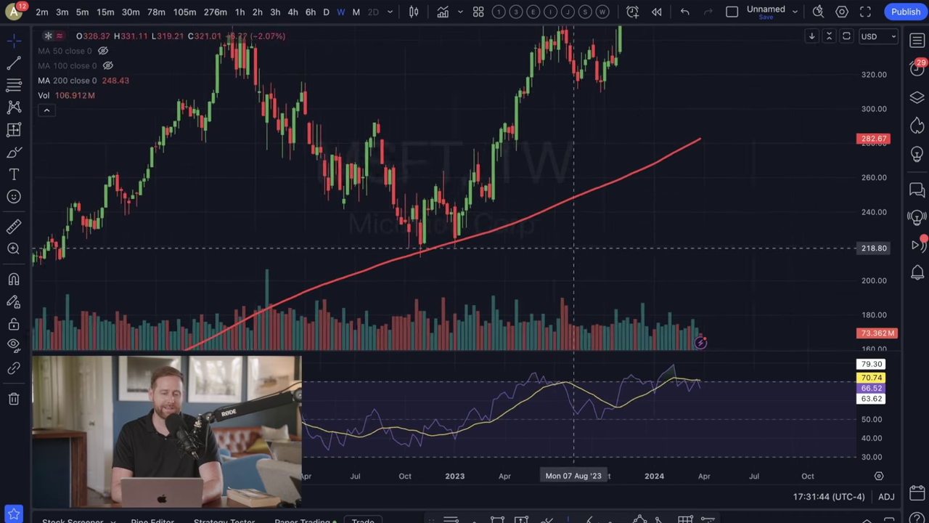
Start a new bar replay of the MSFT weekly chart from about late August 2022
left_click(656, 11)
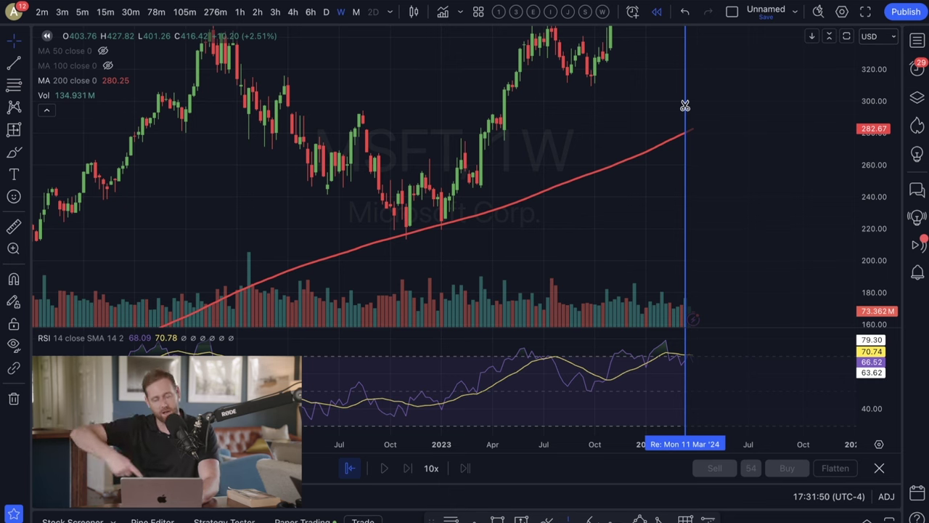
left_click(374, 189)
left_click_drag(320, 225, 294, 182)
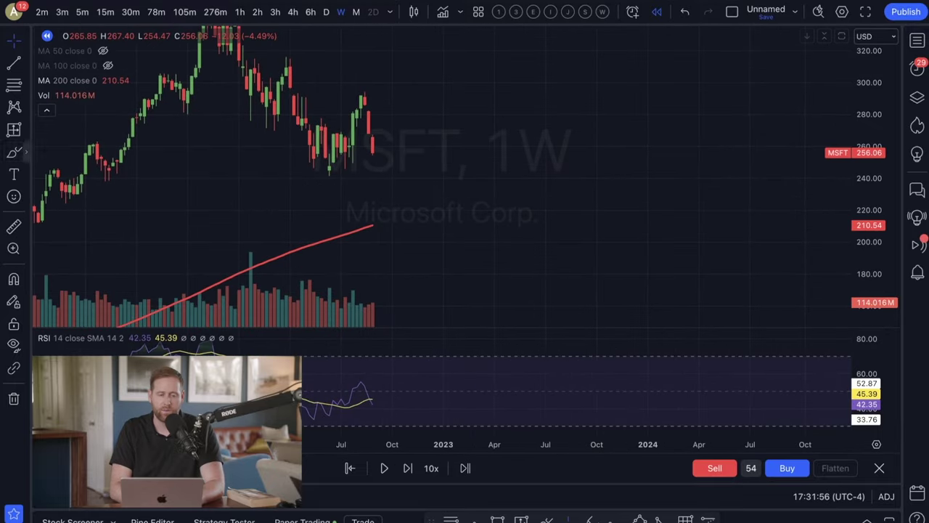
Highlight the mid-2022 weekly support zone around 245 with a translucent red stroke beneath the lows
left_click(27, 152)
left_click(76, 128)
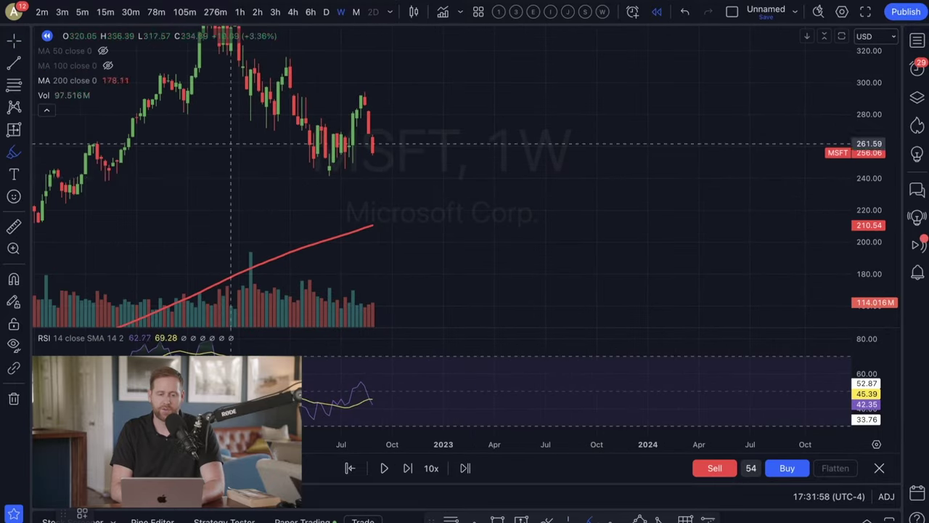
left_click_drag(278, 173, 394, 171)
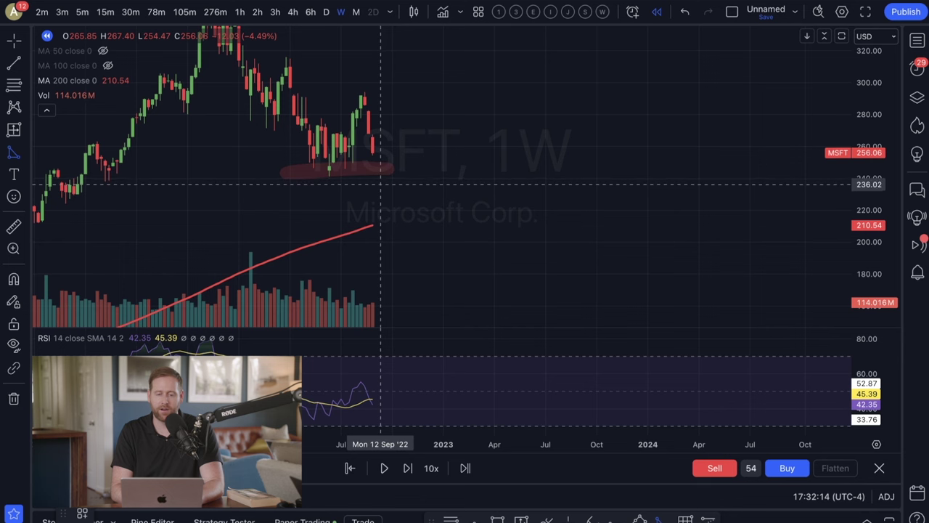
Draw a position-size triangle below the support zone across the 200-period average, from about 235 at its apex to about 195 at its base
left_click(376, 187)
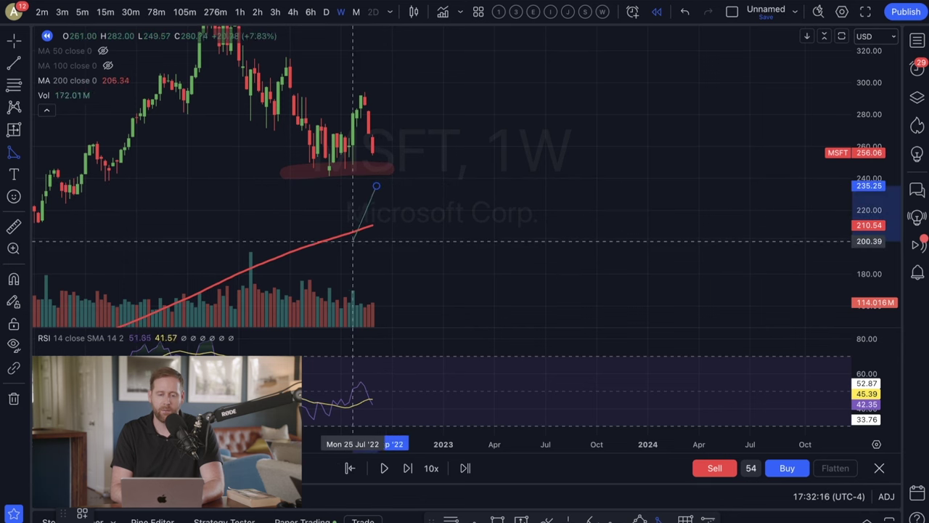
left_click(341, 250)
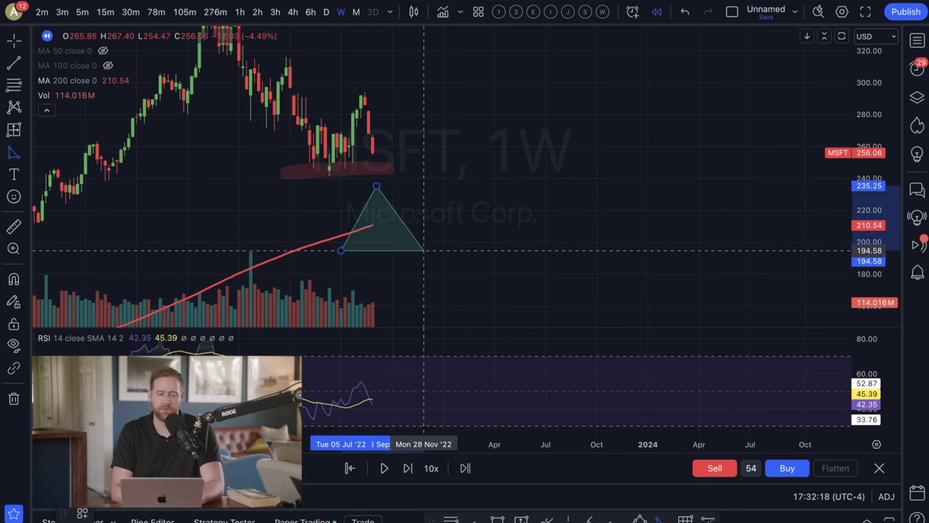
left_click(419, 249)
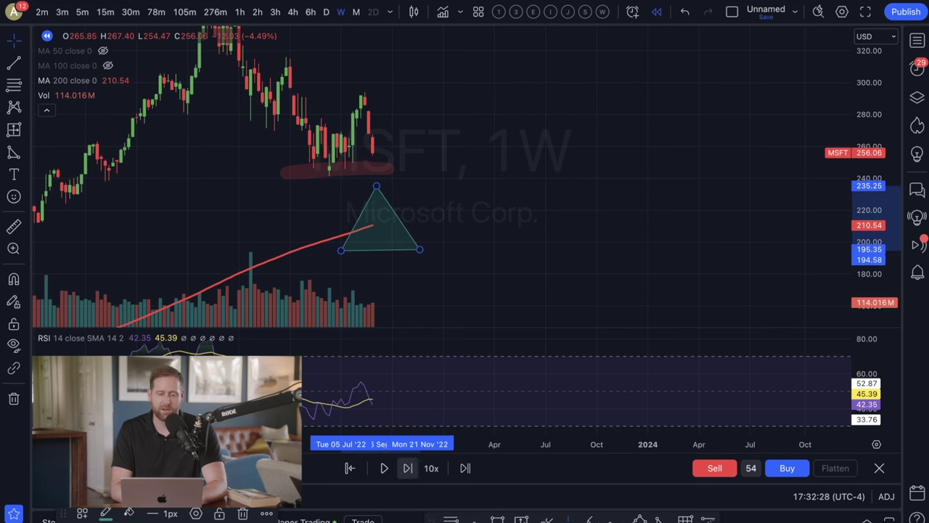
Advance the bar replay to the week of 10 October 2022, where the price has broken below the highlighted support
left_click(408, 469)
left_click(408, 468)
left_click(408, 468)
left_click(408, 468)
left_click(408, 468)
left_click(408, 468)
left_click(408, 469)
double_click(408, 469)
key("shift+Right")
key("shift+Right")
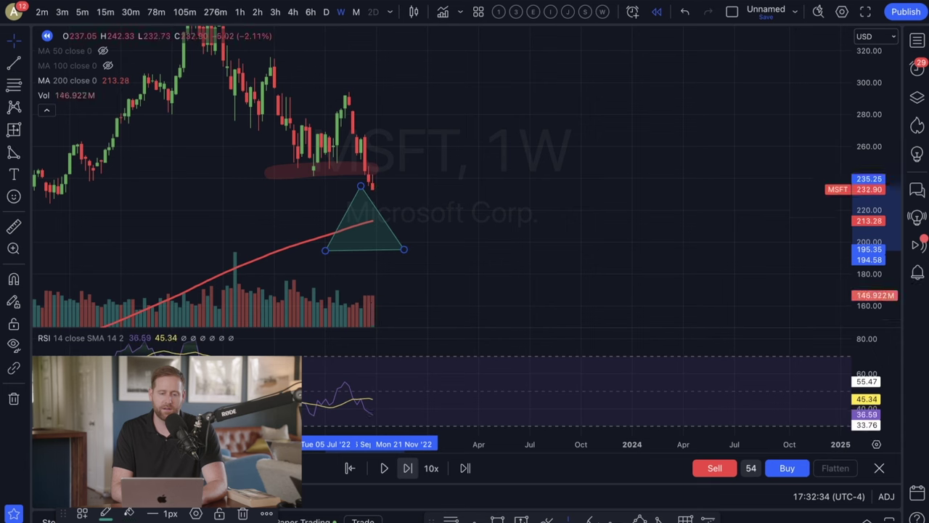
key("shift+Right")
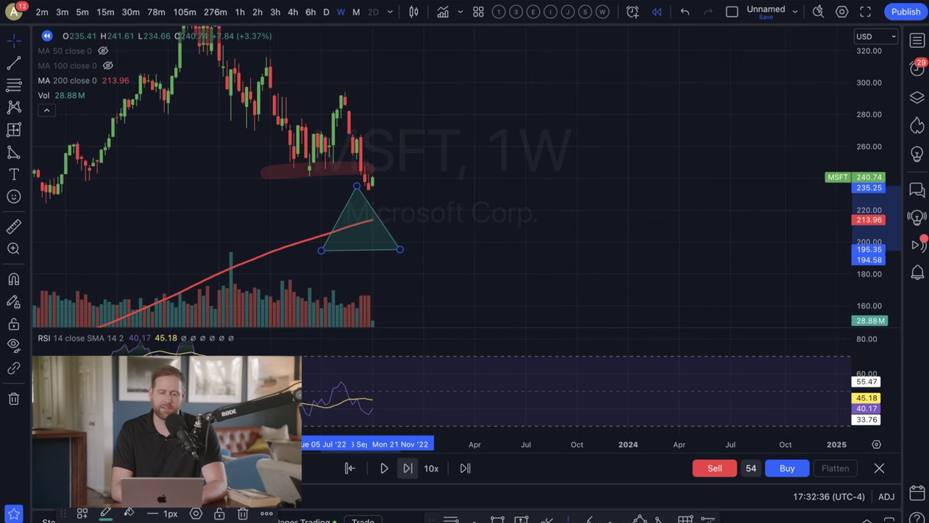
key("shift+Right")
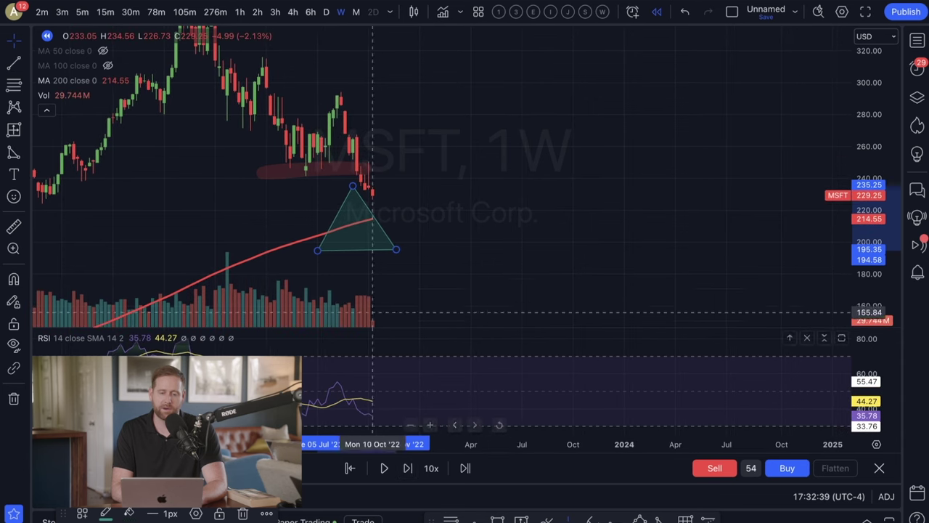
Set the order quantity to 100 and buy 100 MSFT shares at the replay price of 229.25
left_click(750, 468)
left_click(782, 325)
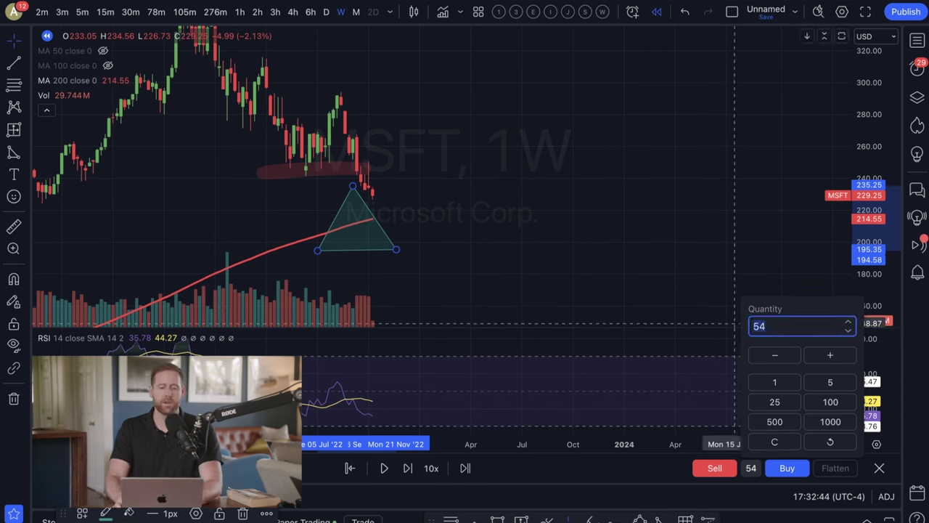
type("1")
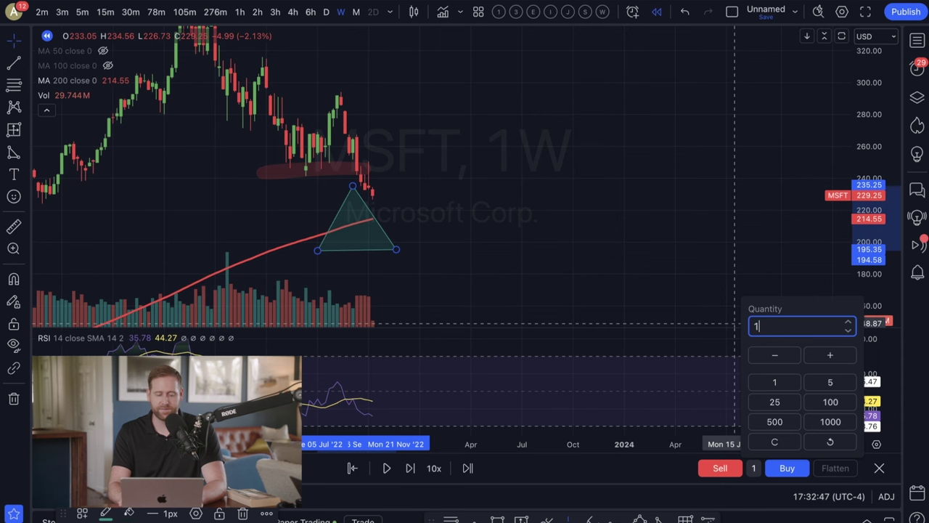
type("00")
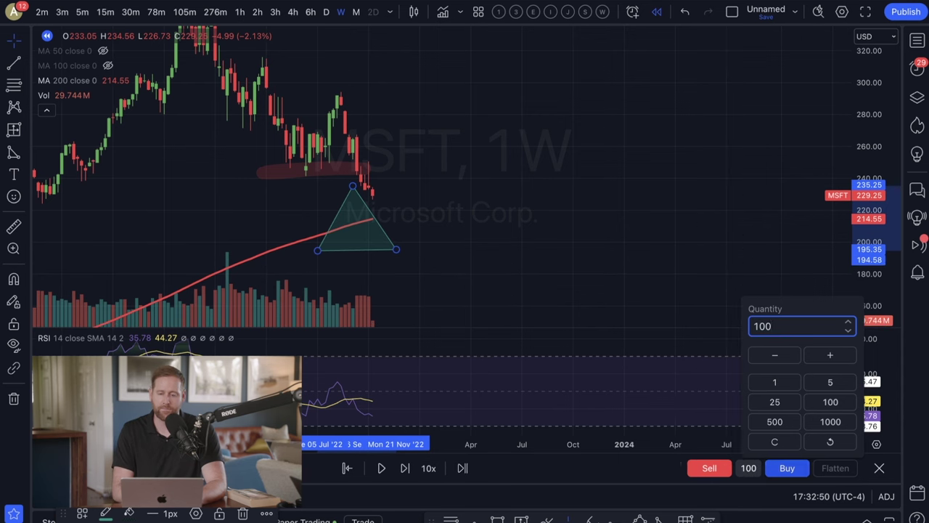
left_click(787, 467)
Advance the replay until the price falls to the 200-period moving average in early November 2022
left_click(402, 467)
left_click(402, 468)
left_click(401, 467)
left_click(402, 468)
left_click(401, 468)
left_click(402, 468)
left_click(402, 468)
left_click(401, 468)
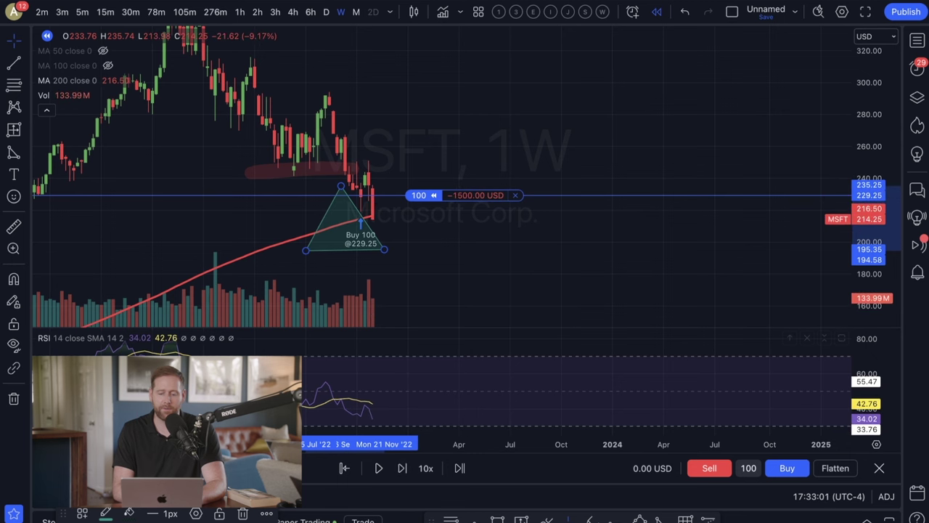
Buy another 100 MSFT shares at the 200-period moving average, at the replay price of 214.25
left_click(749, 468)
left_click_drag(771, 327, 730, 327)
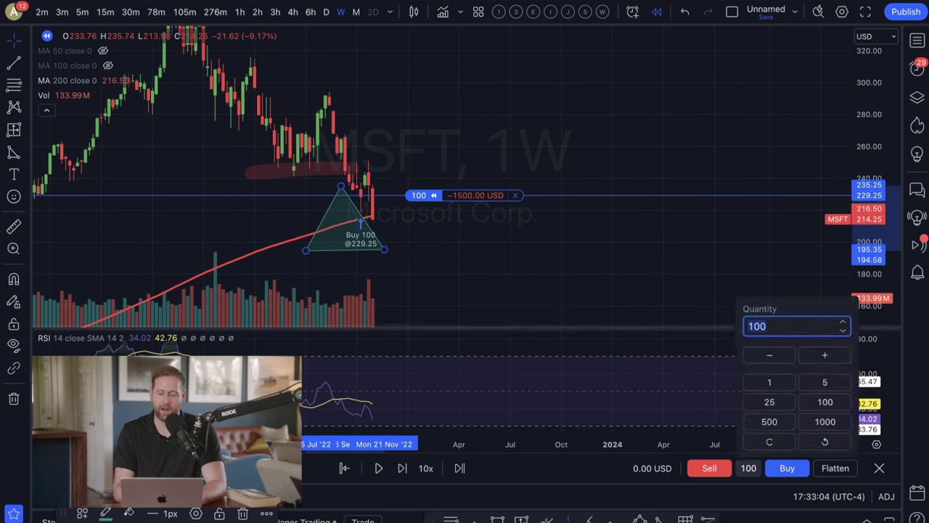
key("BackSpace")
type("100")
key("BackSpace")
key("BackSpace")
type("00")
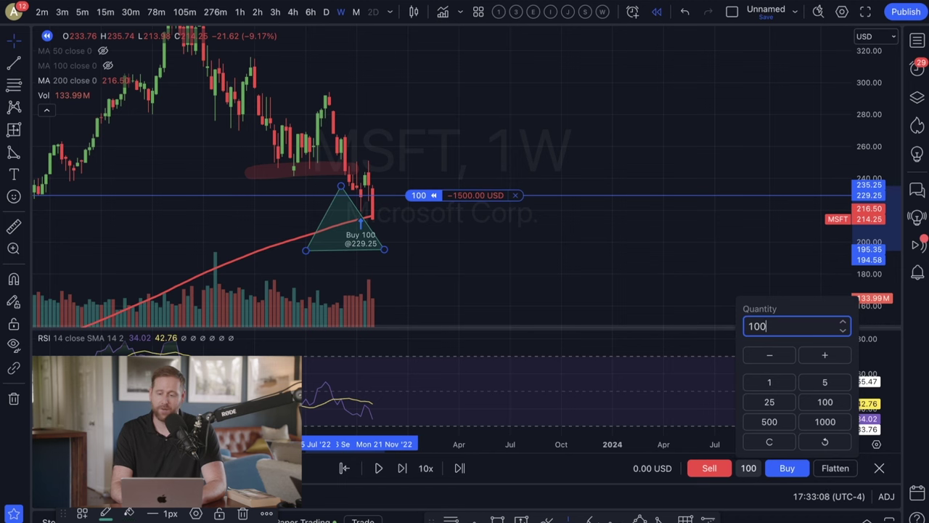
left_click(788, 468)
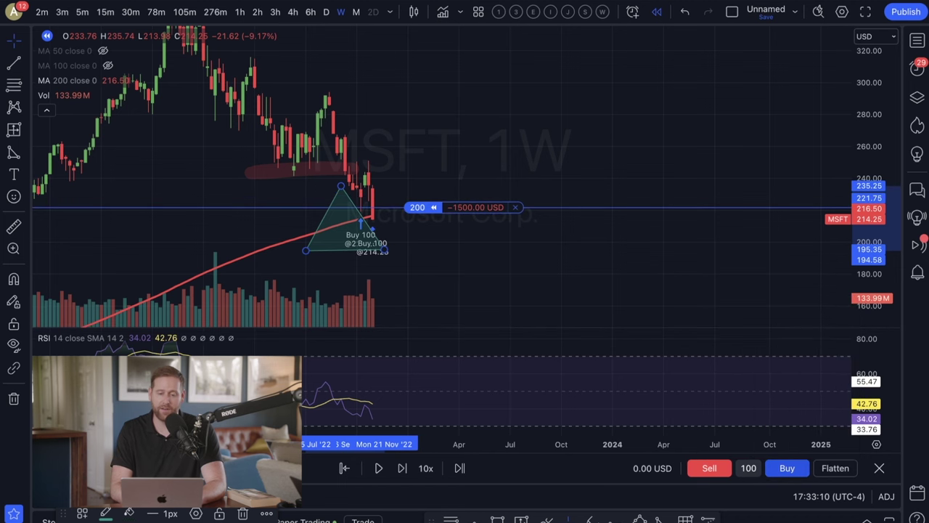
Set the order quantity to 200 and add 200 more MSFT shares at 214.25
left_click(748, 468)
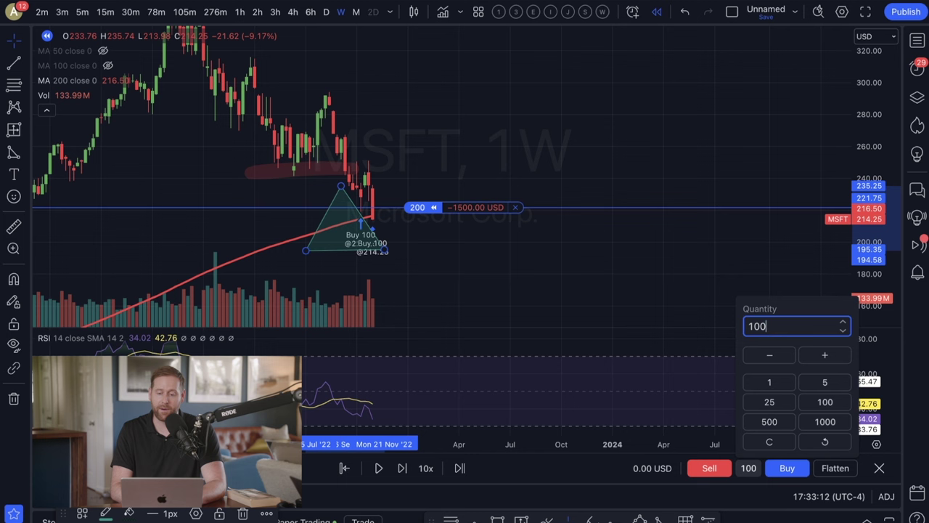
type("200")
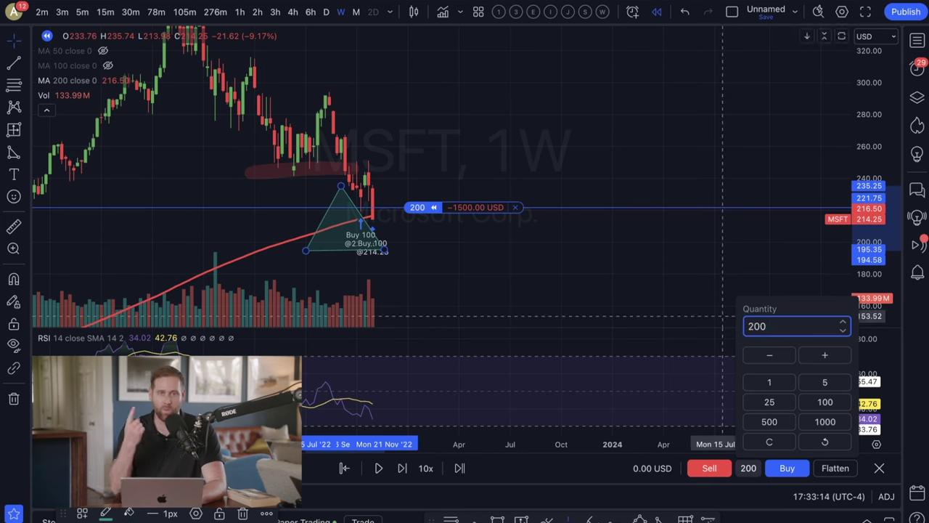
left_click(787, 468)
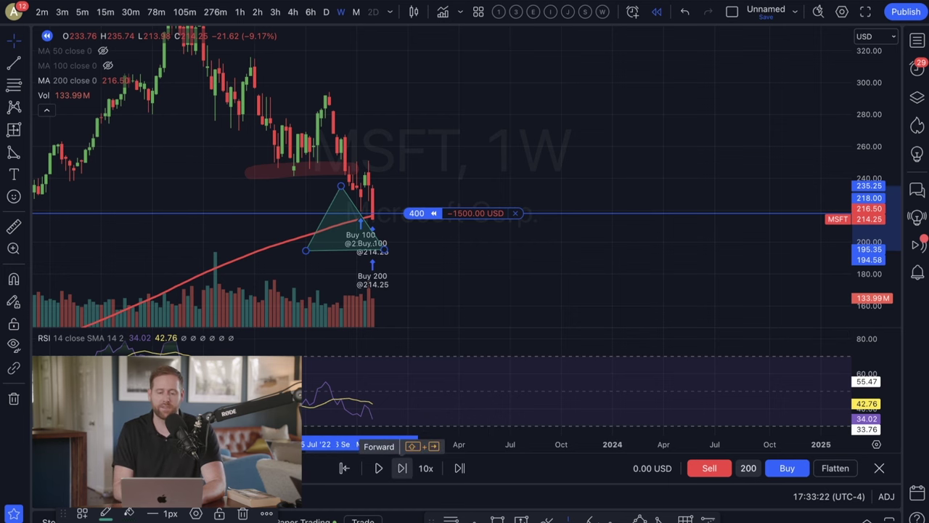
Advance the replay through the rebound from the 200-period moving average to late December 2022
left_click(401, 467)
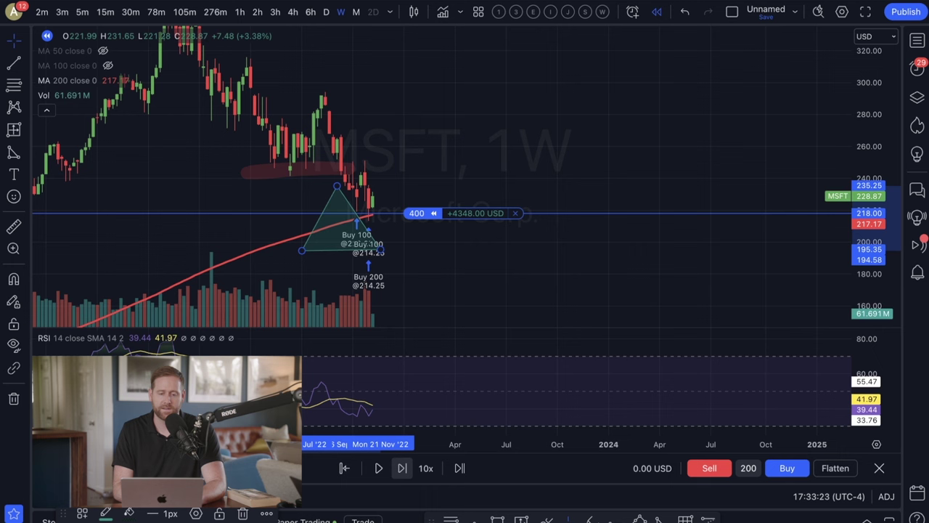
left_click(401, 467)
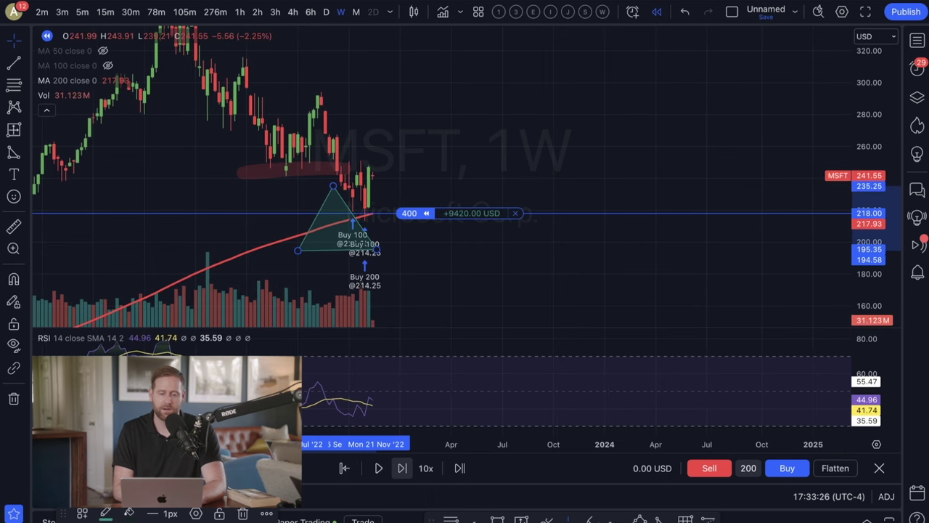
left_click(401, 468)
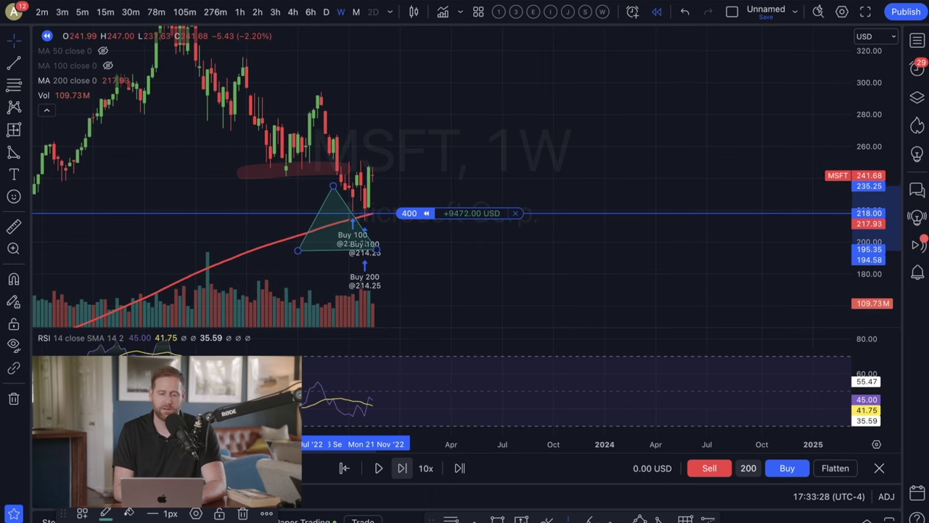
left_click(402, 467)
left_click(402, 468)
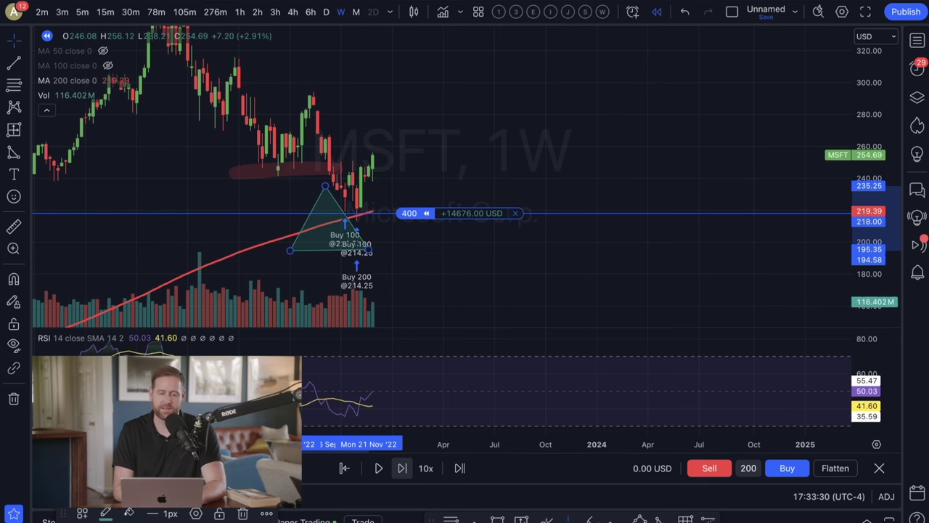
left_click(402, 467)
left_click(401, 468)
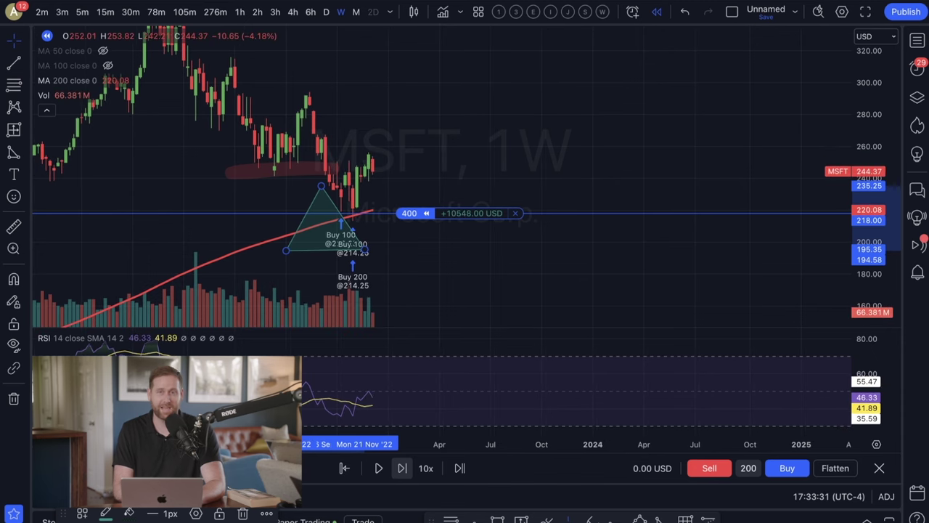
left_click(401, 467)
left_click(402, 467)
left_click(401, 468)
left_click(402, 468)
left_click(401, 468)
left_click(402, 468)
left_click(402, 468)
left_click(401, 468)
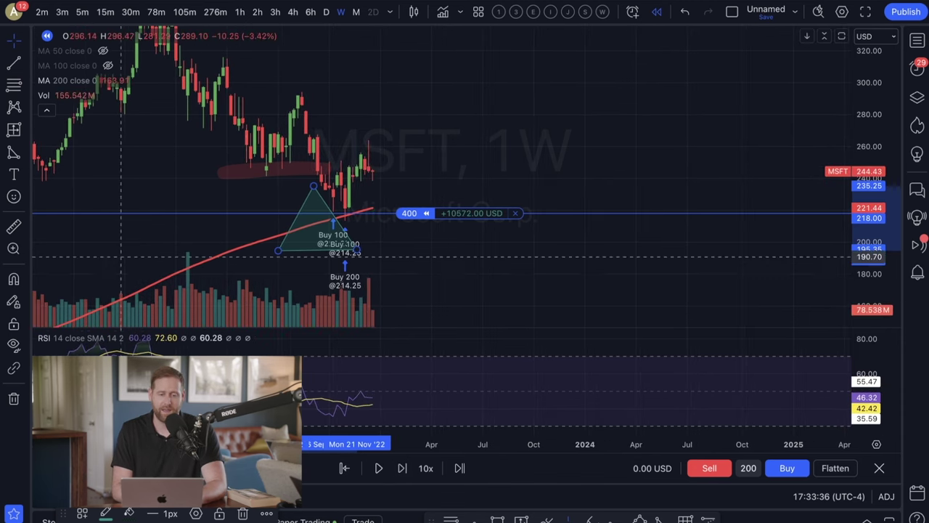
Sketch temporary brush arrows for a drop below the 200-period average to about 185, and undo them
left_click(25, 151)
left_click(94, 175)
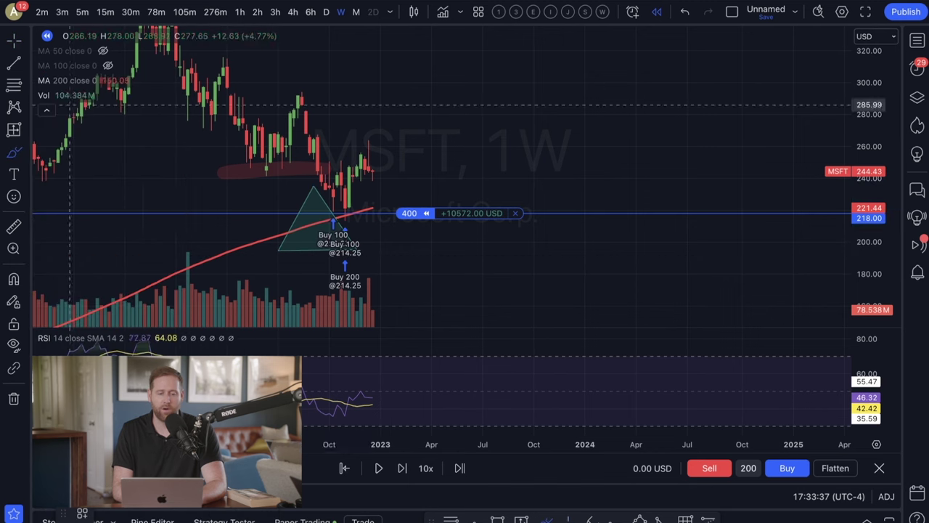
left_click_drag(347, 210, 374, 261)
left_click_drag(301, 265, 493, 268)
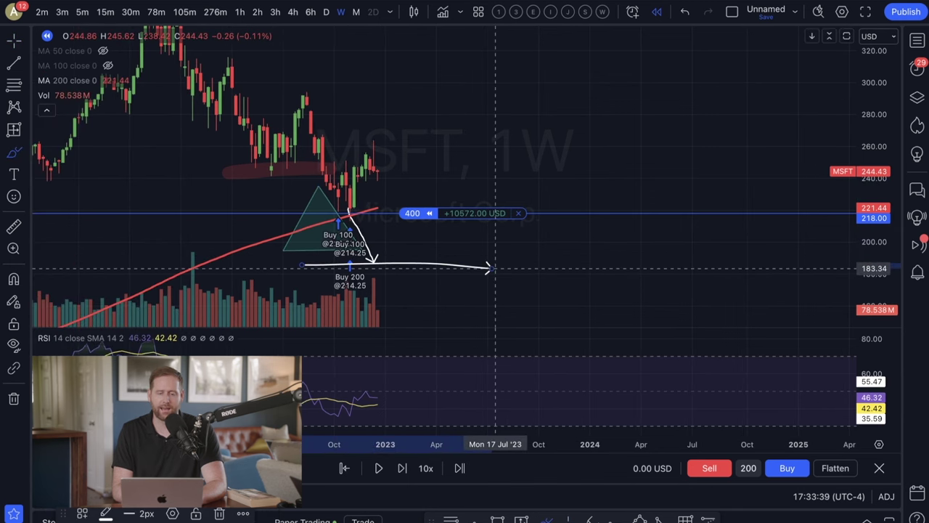
key("super+z")
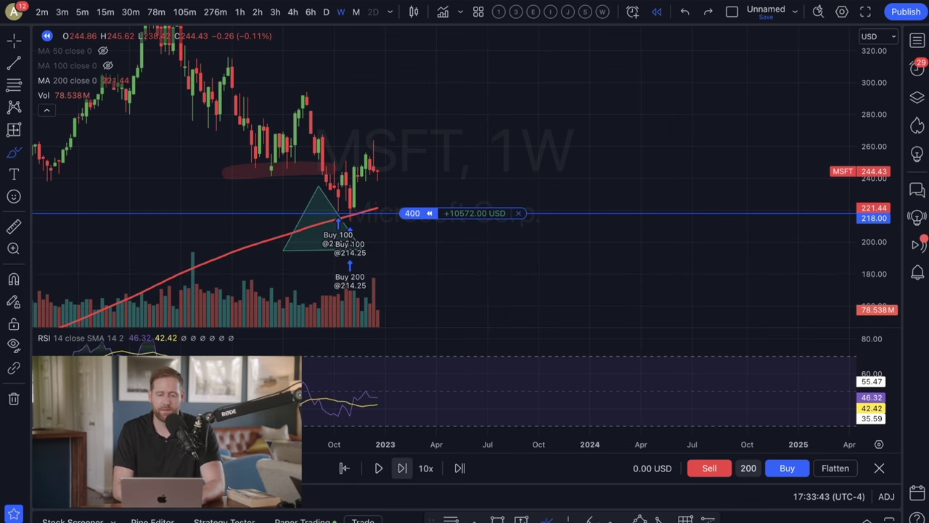
Advance the replay to the early January 2023 pullback to the 200-period average, and sketch a temporary brush stroke toward it
left_click(403, 469)
left_click(402, 468)
left_click(402, 469)
left_click(402, 468)
left_click(402, 468)
left_click(402, 468)
left_click(402, 469)
left_click(402, 467)
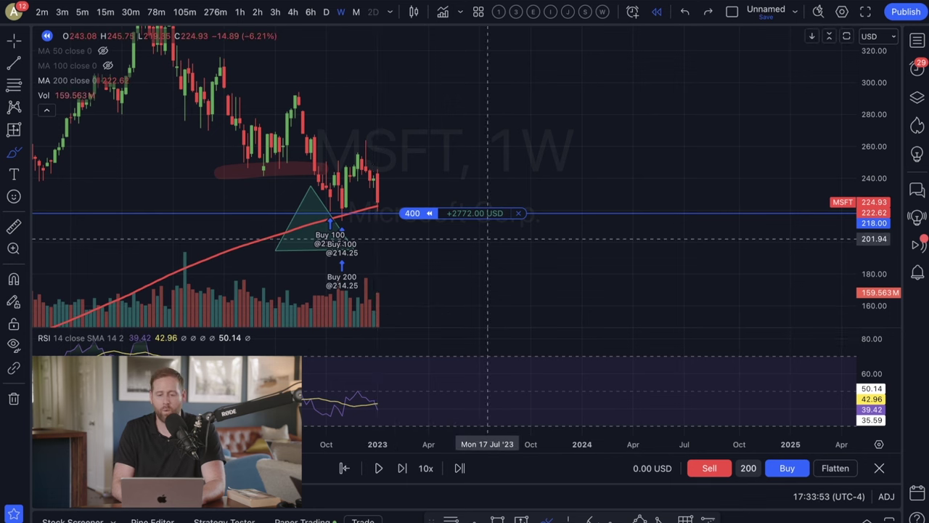
left_click_drag(463, 241, 356, 244)
key("super+z")
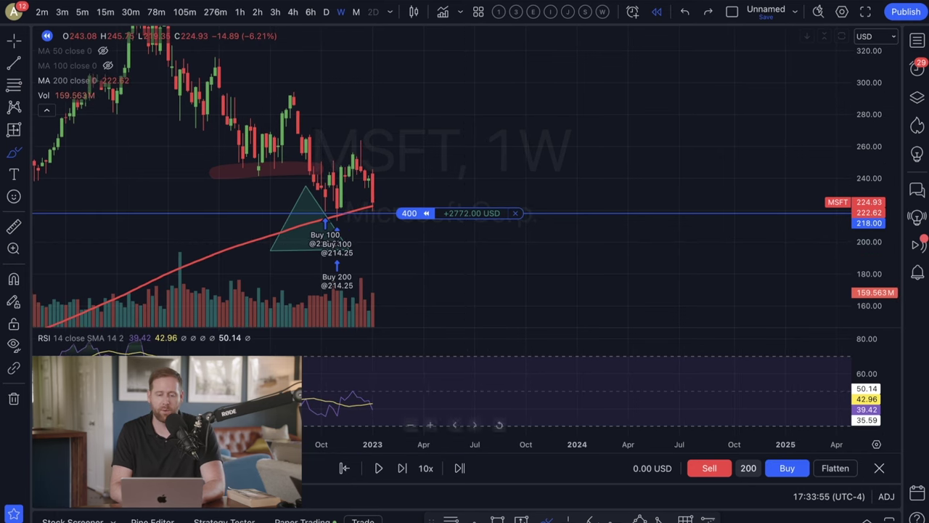
Step forward and play the replay through the rally, pausing in April 2023 with the price at about 286
left_click(402, 467)
left_click(403, 467)
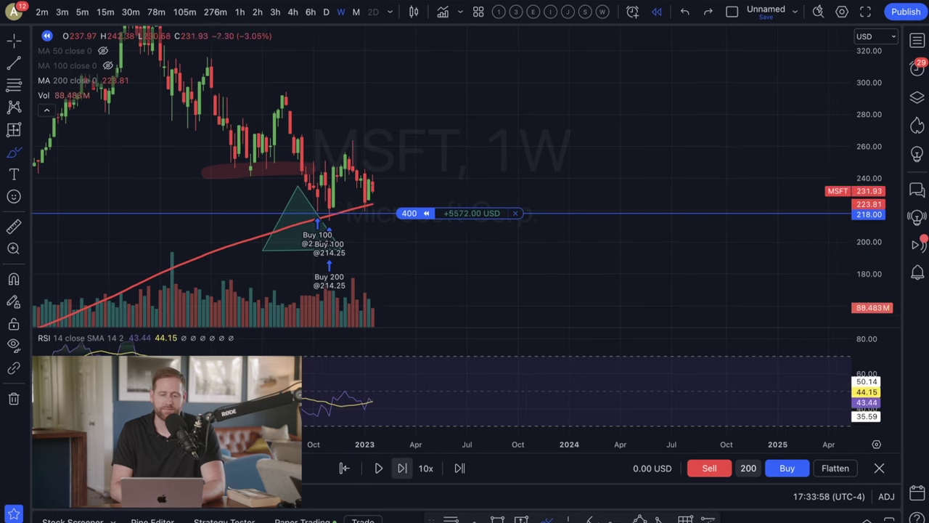
left_click(402, 467)
left_click(378, 468)
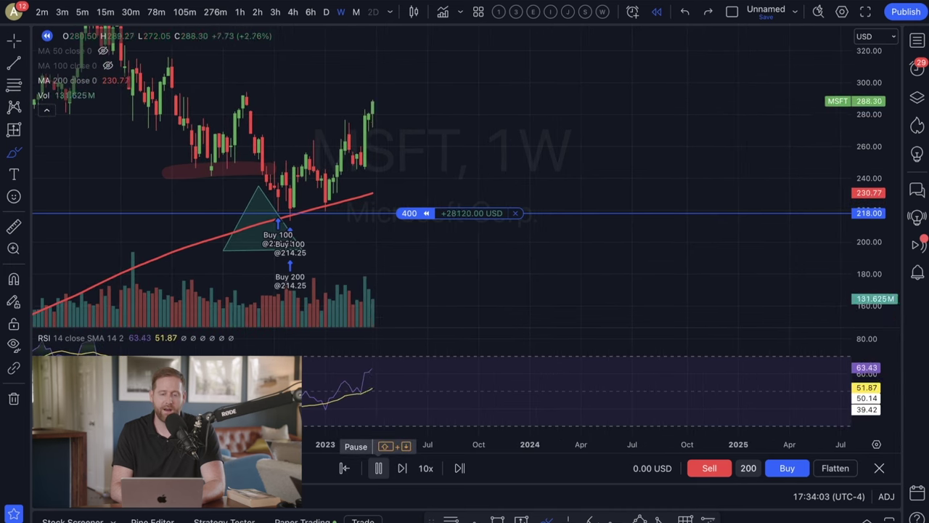
left_click(378, 468)
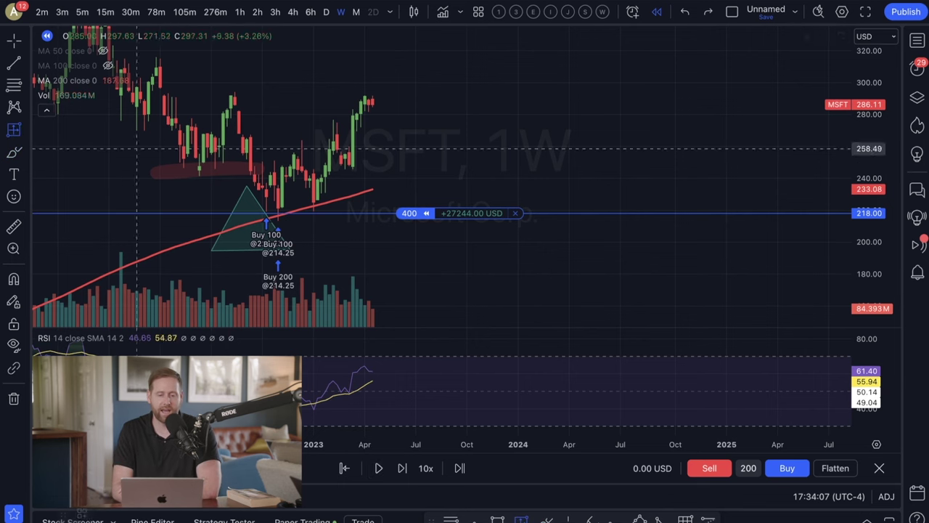
Measure the price and time range from the triangle's apex up to the April 2023 highs
left_click(250, 187, "shift")
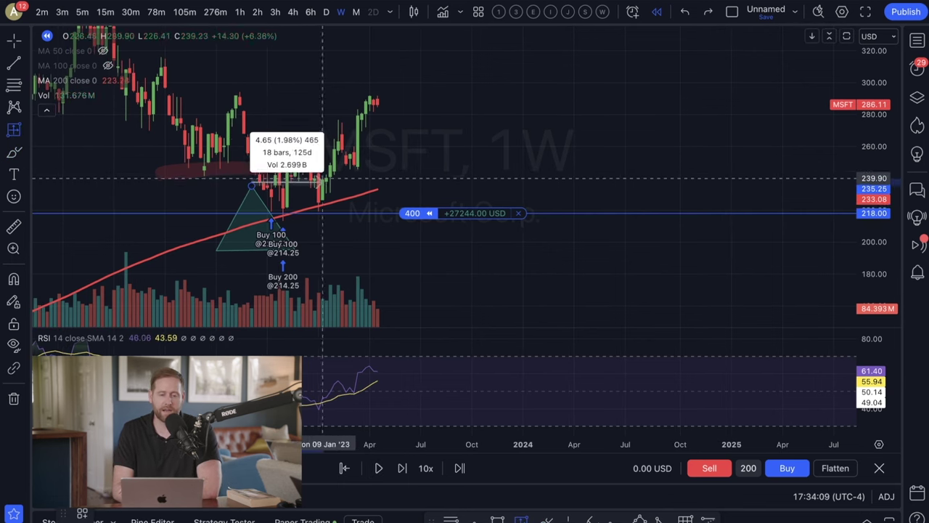
left_click(377, 97)
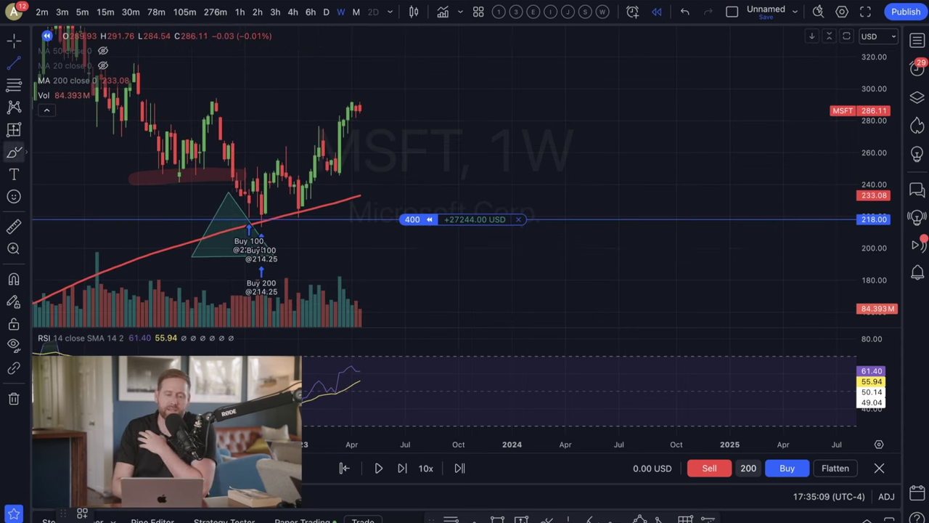
Sketch a white brush arrow pointing at the August 2022 swing high, and undo the extra stroke
left_click(14, 152)
mouse_move(281, 69)
left_mouse_down()
mouse_move(225, 87)
mouse_move(430, 114)
left_mouse_up()
key("super+z")
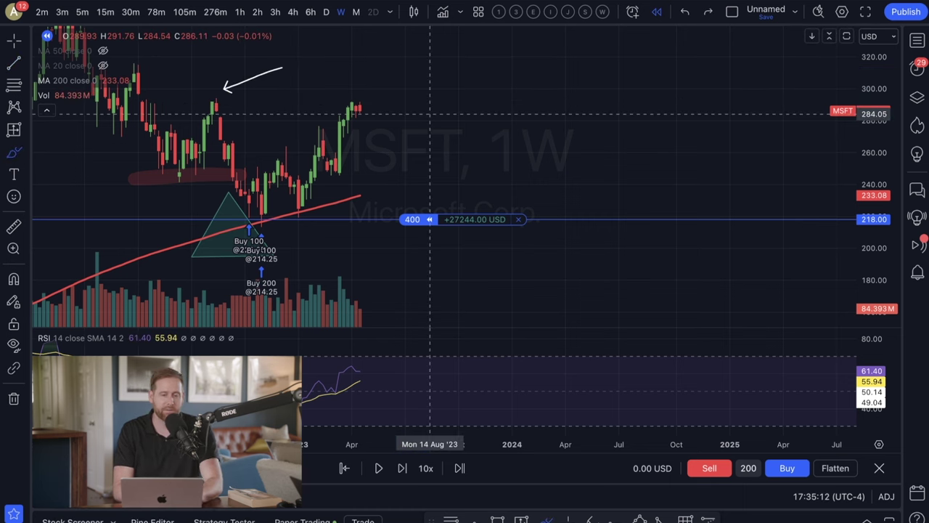
Undo the brush arrow, and draw a white 2px trend line along the 200-period average from about 198 to about 279 in April 2024
key("super+z")
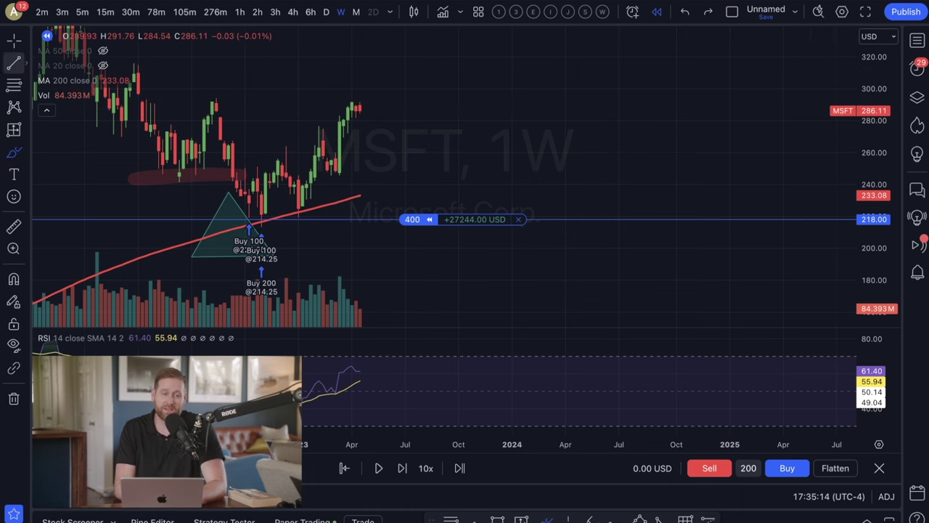
left_click(14, 63)
left_click(199, 251)
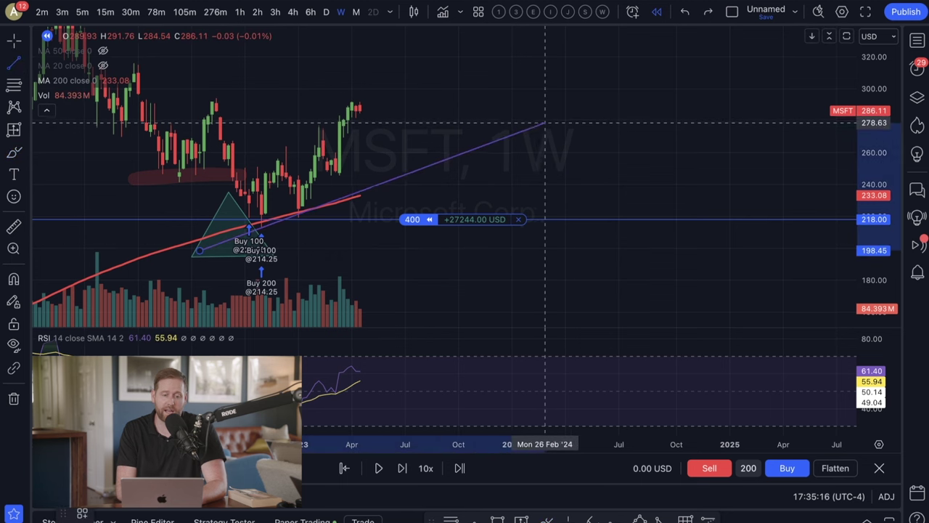
left_click(573, 121)
double_click(532, 137)
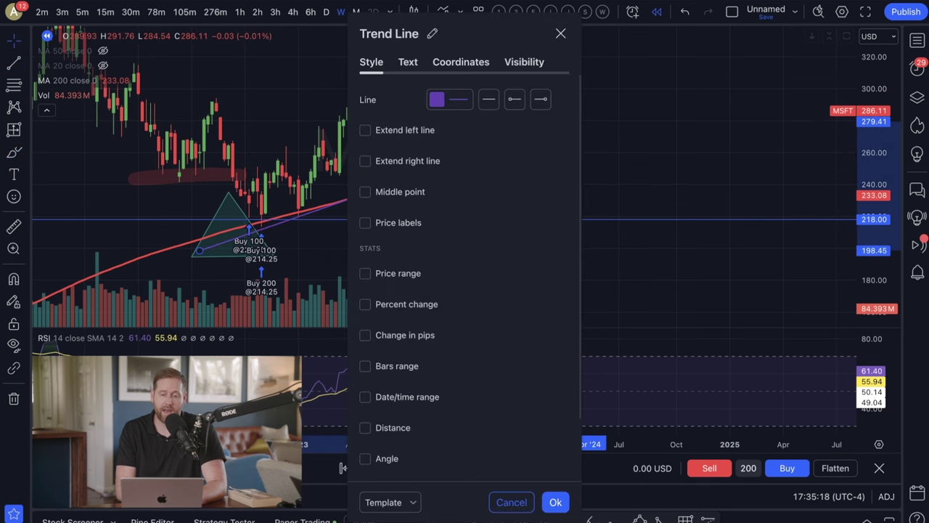
left_click(449, 100)
left_click(439, 125)
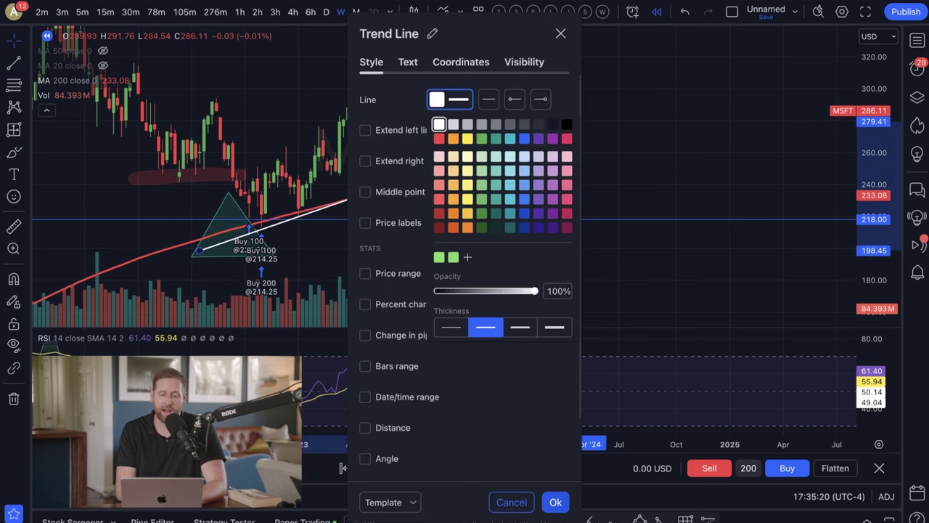
left_click(556, 502)
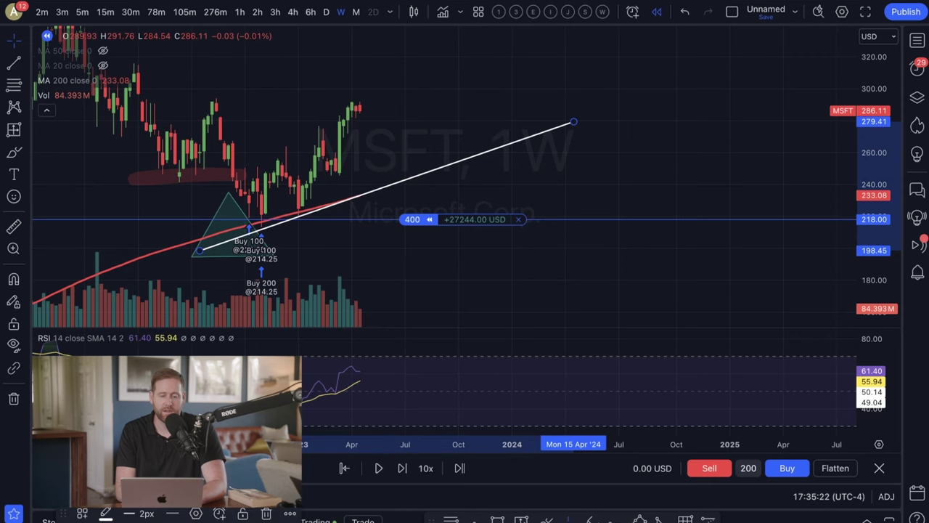
Play the replay through the rally into March 2024, and sell the full 400-share position at 421.43
left_click_drag(876, 222, 876, 242)
left_click_drag(607, 153, 568, 180)
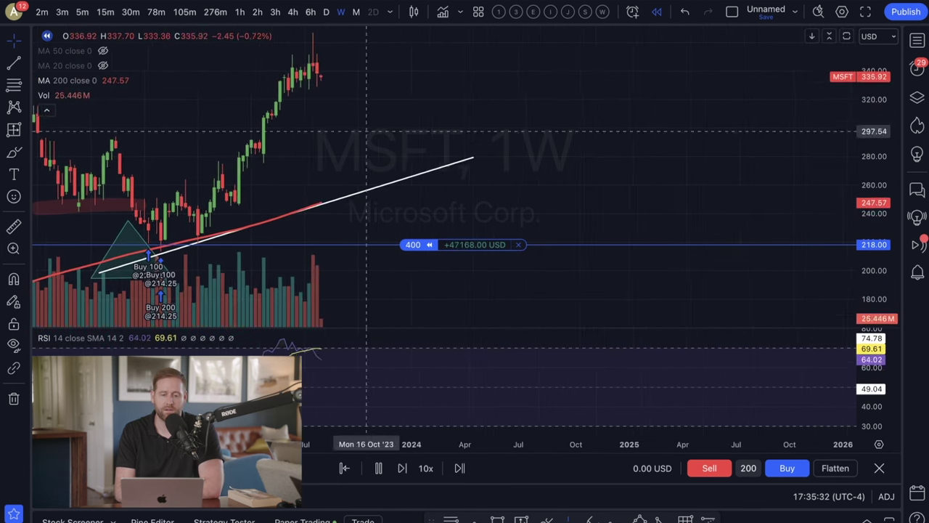
left_click_drag(382, 137, 466, 181)
scroll(466, 181, "down", 3)
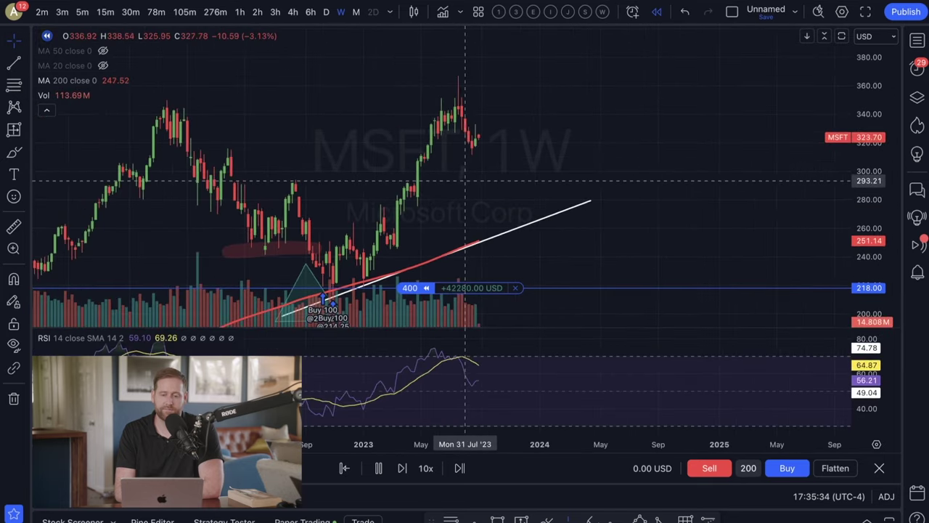
left_click_drag(867, 71, 868, 125)
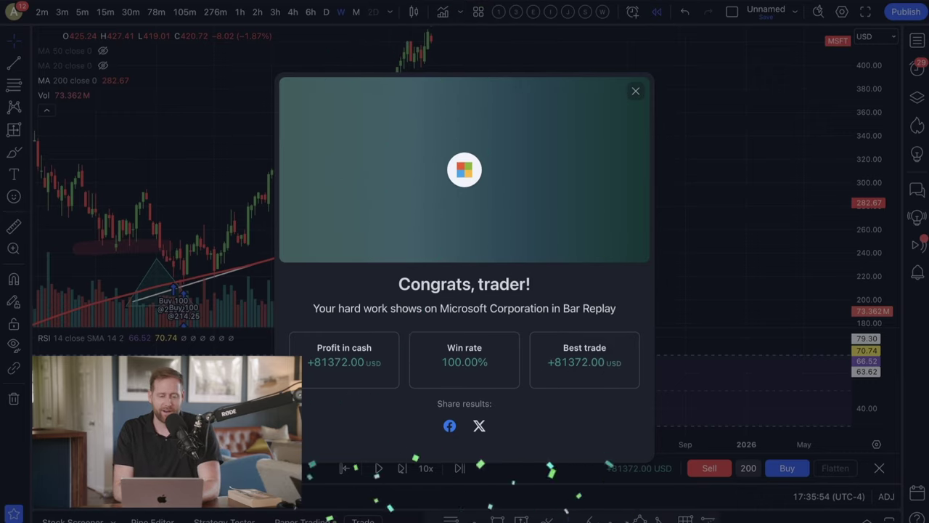
left_click(636, 92)
Draw a steeper white trend line beneath the rally from about 161 in August 2022 to about 418 in July 2024
left_click_drag(541, 131, 641, 187)
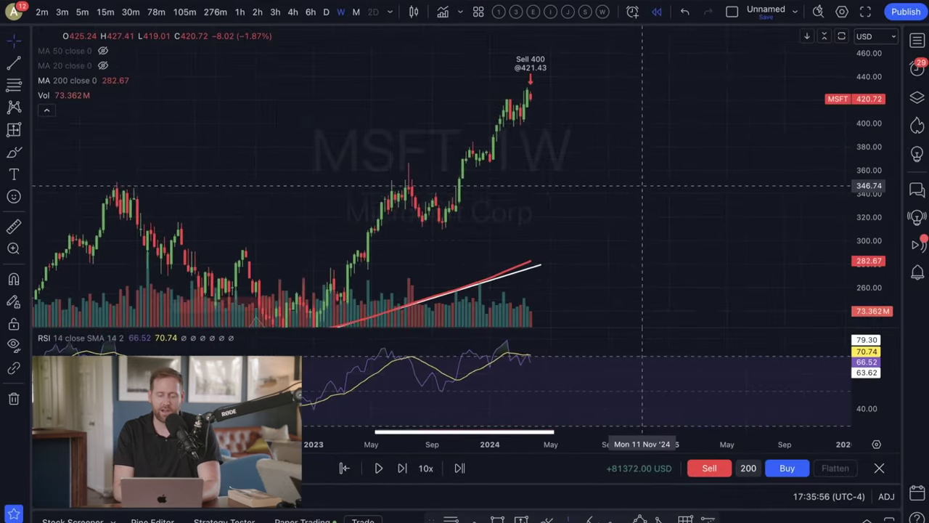
scroll(670, 228, "down", 2)
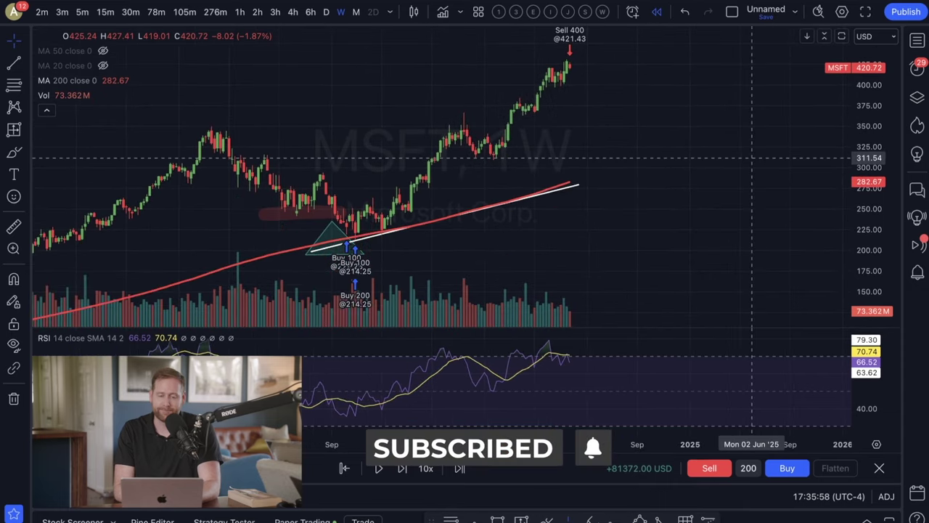
key("alt+t")
left_click(331, 270)
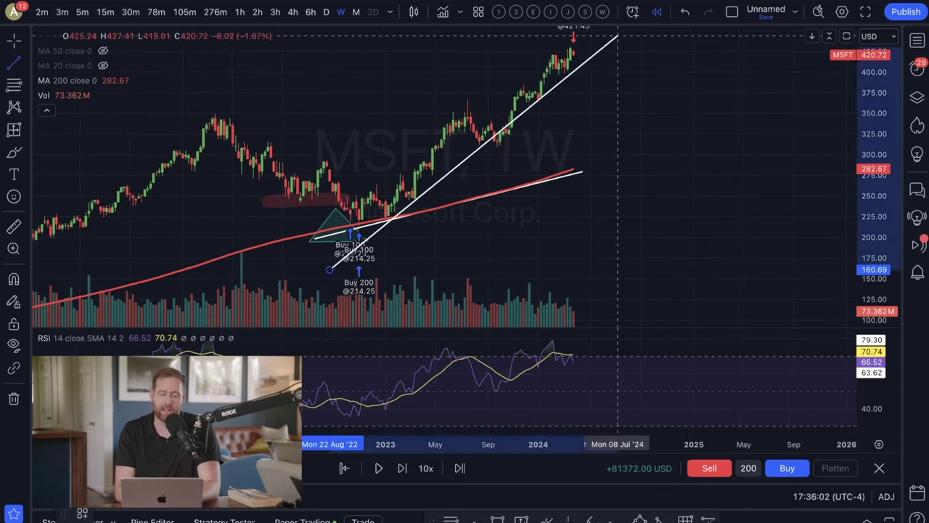
left_click(618, 56)
left_click_drag(640, 99, 584, 159)
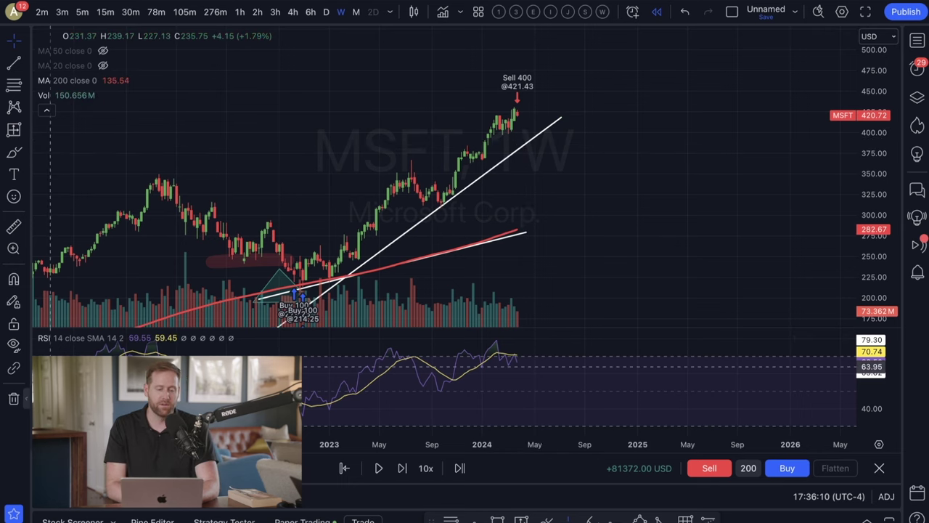
Remove all drawings and indicators from the Microsoft chart, and switch to the daily AAPL chart
left_click(101, 443)
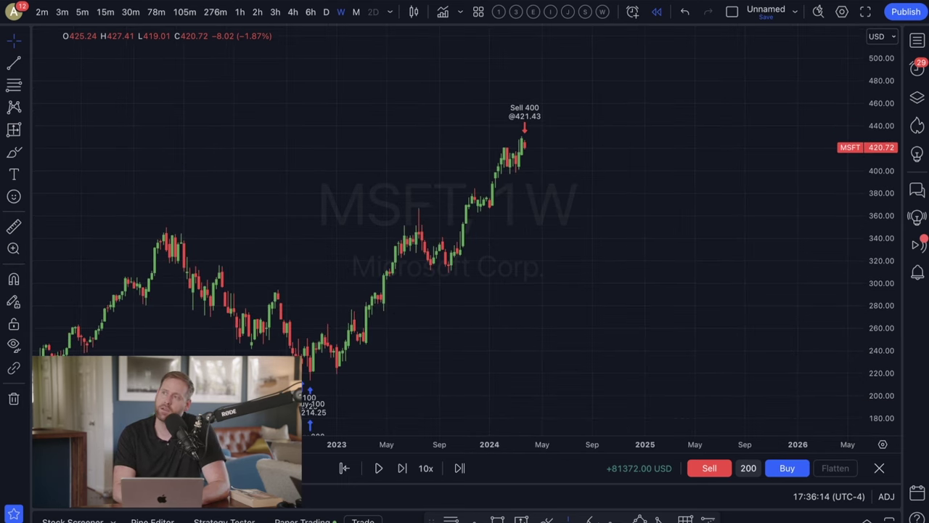
type("AAPL")
key("Return")
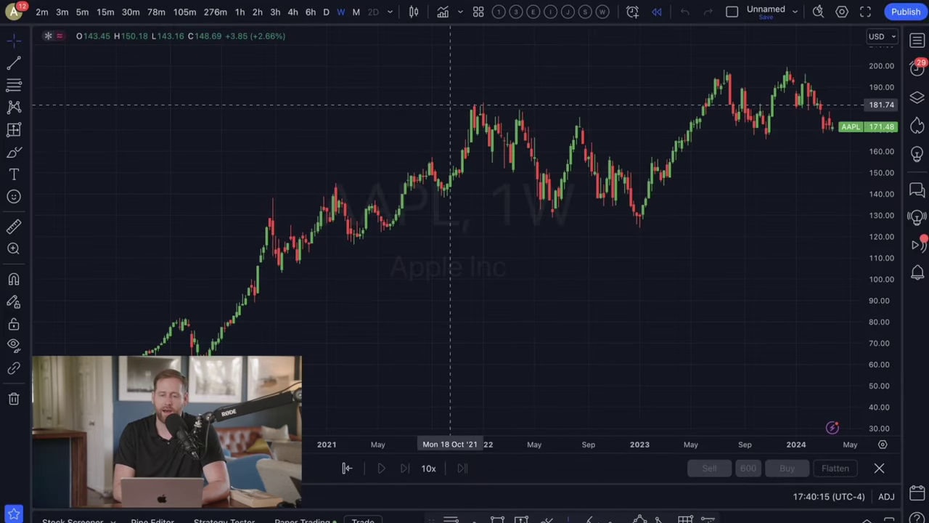
left_click(327, 12)
left_click_drag(703, 244, 457, 244)
scroll(457, 245, "down", 7)
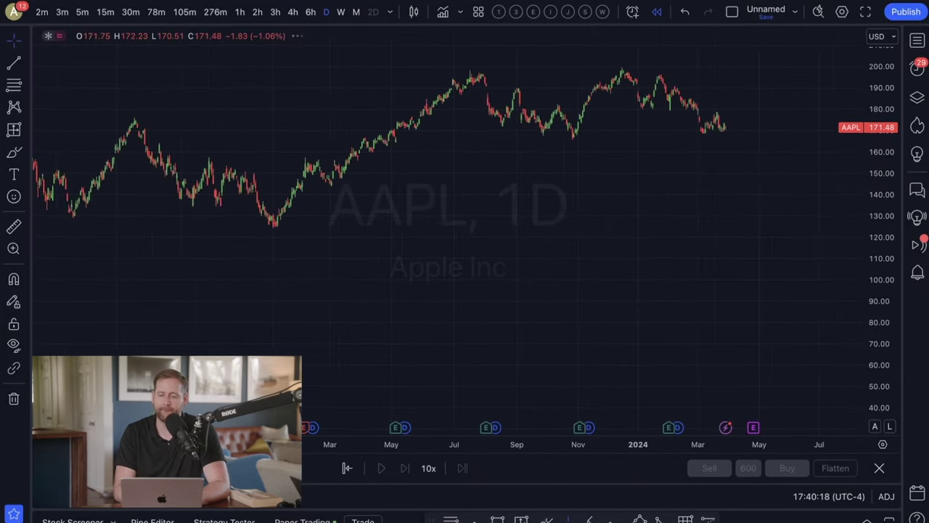
Apply the S indicator template to the Apple daily chart, and hide the 200-period moving average
left_click_drag(881, 319, 881, 181)
left_click_drag(726, 150, 723, 281)
left_click(585, 11)
scroll(657, 206, "up", 3)
left_click_drag(877, 254, 877, 222)
left_click_drag(788, 230, 777, 272)
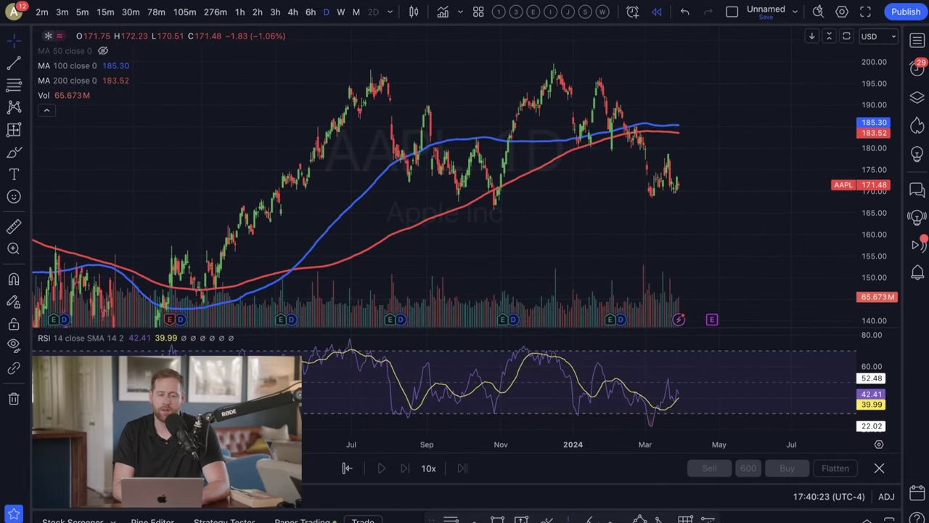
left_click(107, 79)
left_click_drag(468, 210, 515, 210)
scroll(515, 211, "right", 3)
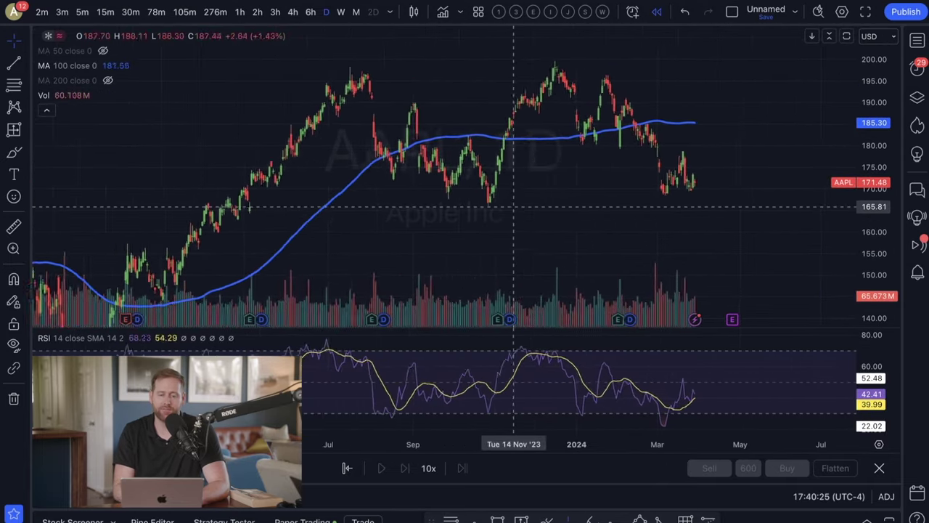
right_click(513, 210)
left_click(563, 220)
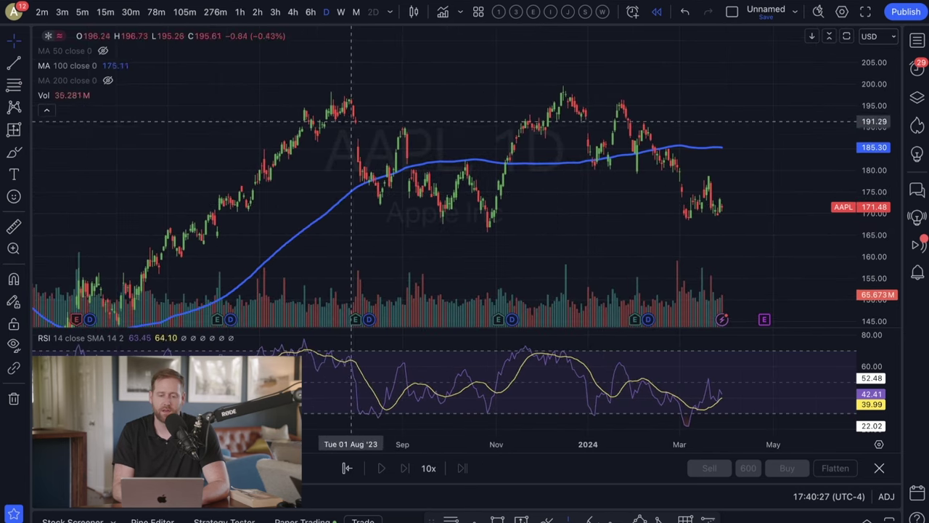
Highlight the zone near 191 beside the August 2023 gap in red, sketch white brush arrows toward the gap, and undo the marks
left_click_drag(342, 110, 299, 113)
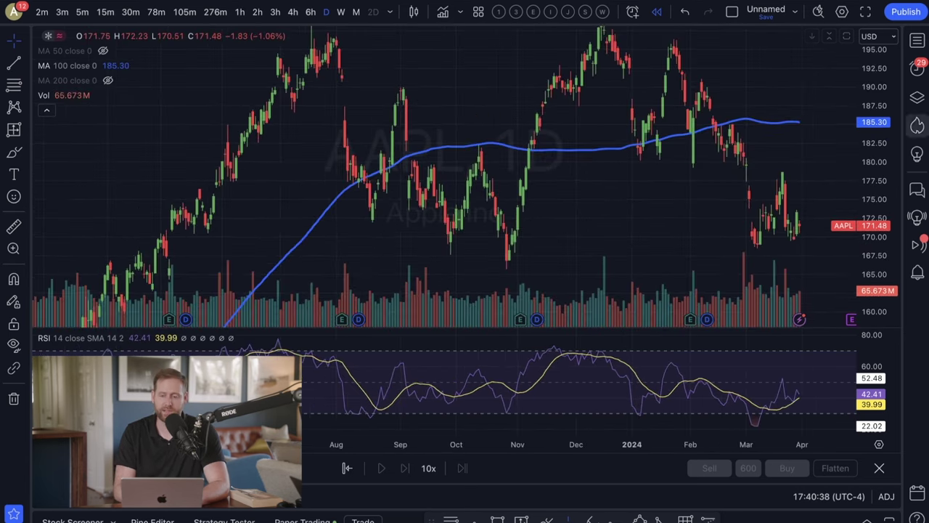
left_click_drag(875, 130, 875, 196)
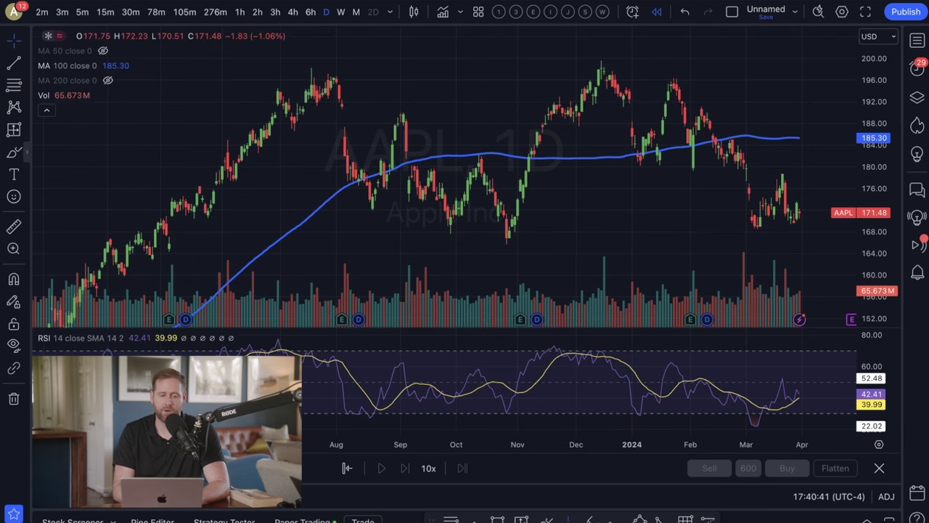
left_click(26, 152)
left_click(76, 127)
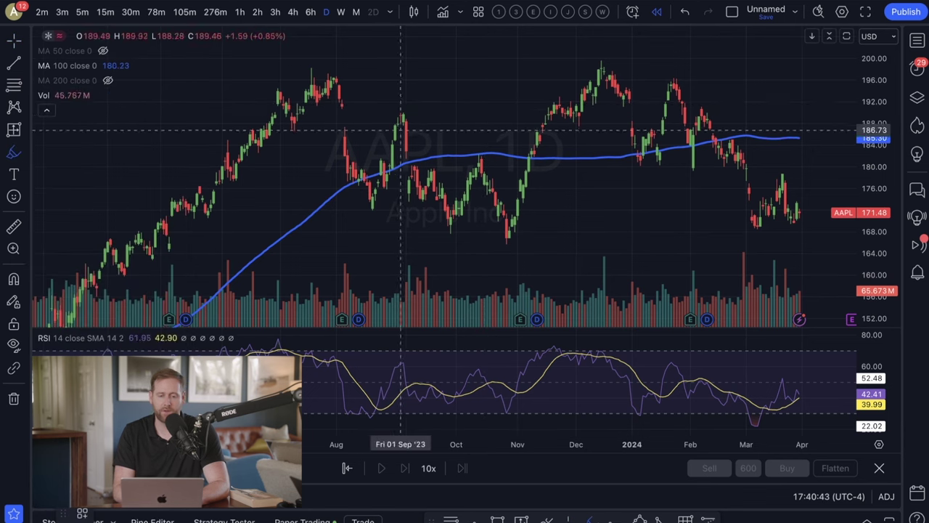
left_click_drag(381, 105, 383, 106)
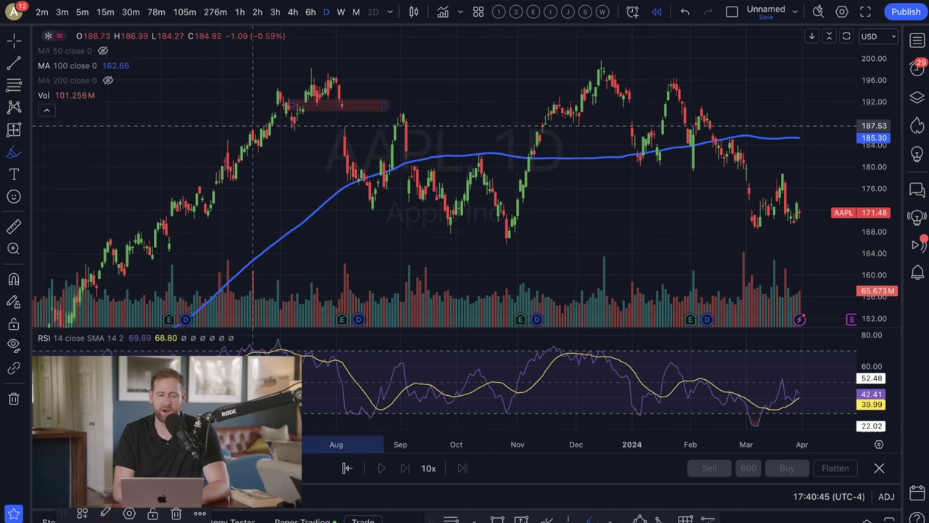
key("super+z")
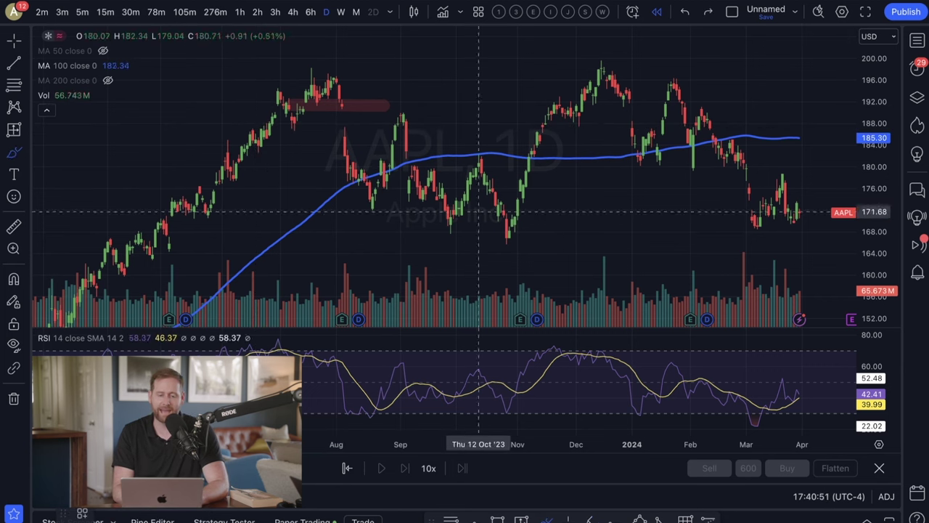
left_click_drag(409, 94, 347, 128)
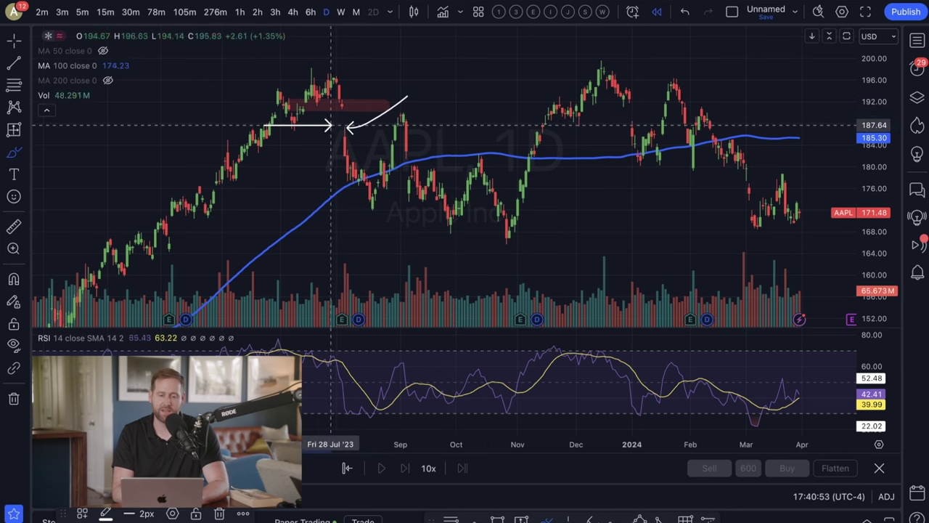
key("ctrl+z")
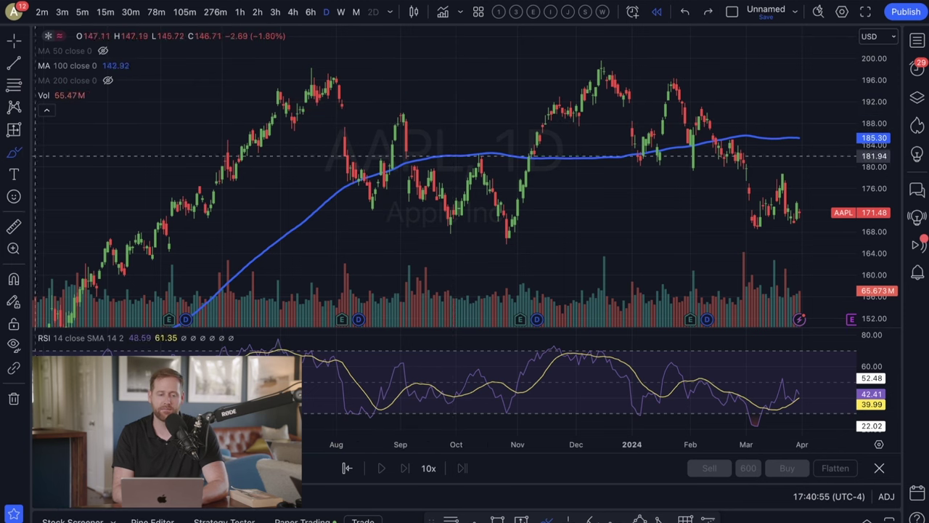
Draw a triangle with its apex at about 188 on 4 August 2023 and its base at about 174 around the 100-day average
left_click(27, 151)
left_click(43, 344)
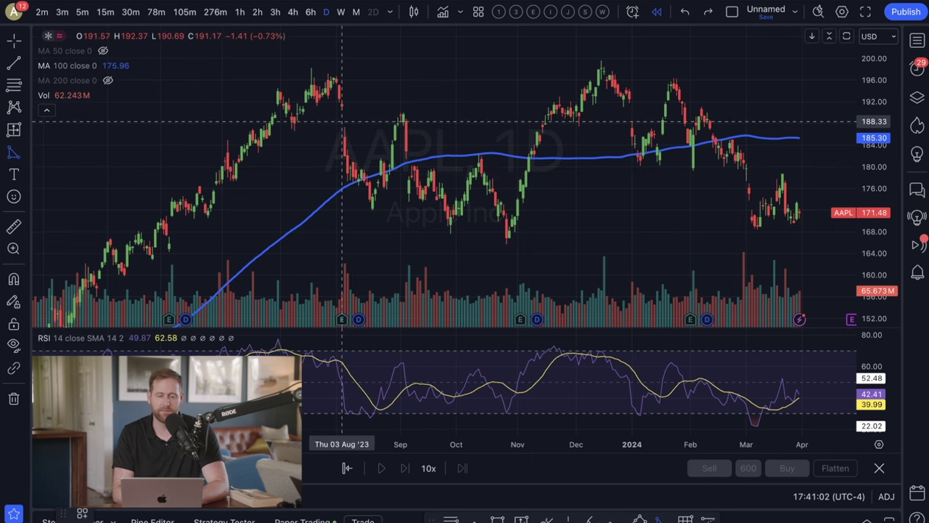
left_click(345, 123)
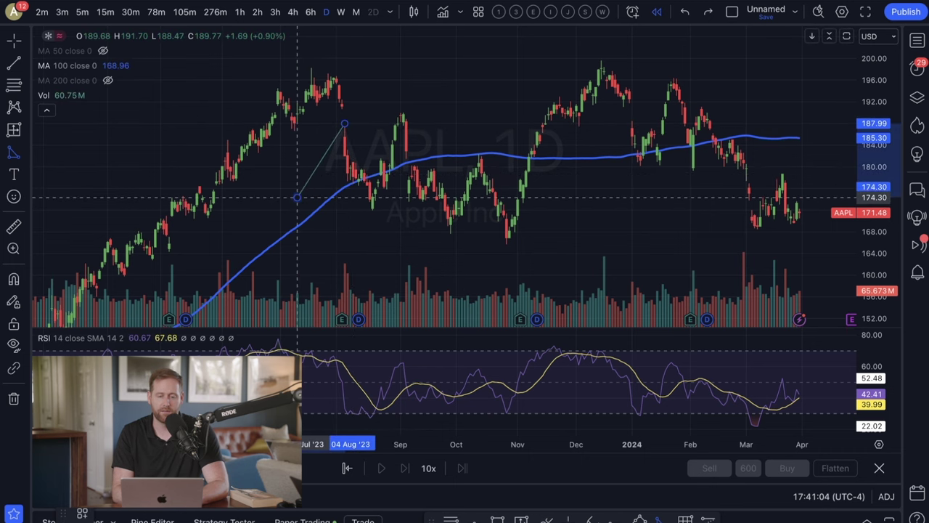
left_click(297, 197)
left_click(409, 198)
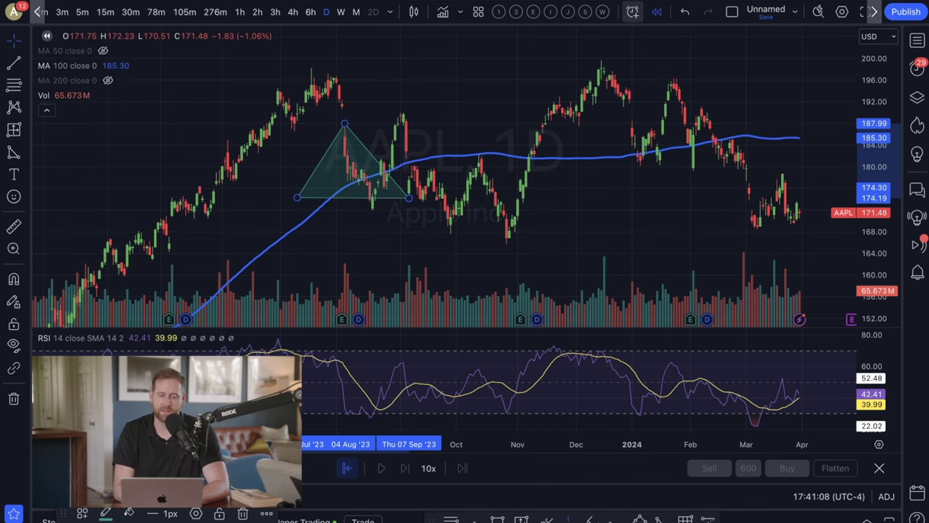
Start the bar replay from 28 July 2023, and step forward five daily bars to the 4 August gap down
left_click(333, 93)
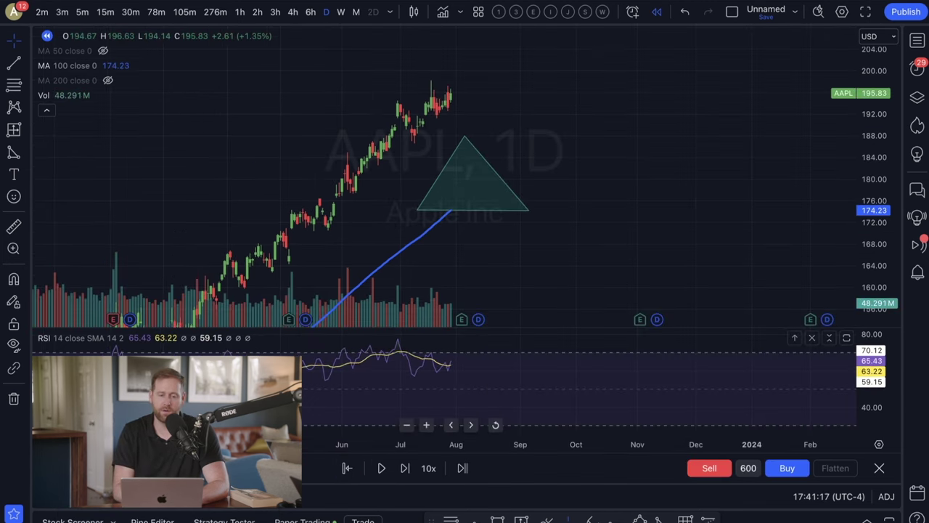
left_click(405, 469)
left_click(405, 468)
left_click(405, 468)
left_click(405, 469)
left_click(406, 468)
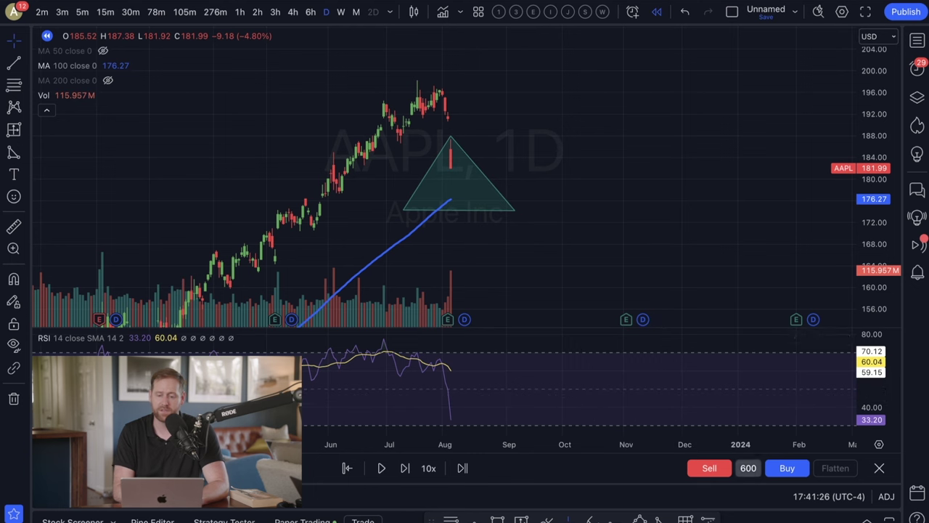
Set the replay order quantity to 100, and place two buy orders at 181.99 inside the top of the triangle
left_click(748, 468)
type("100")
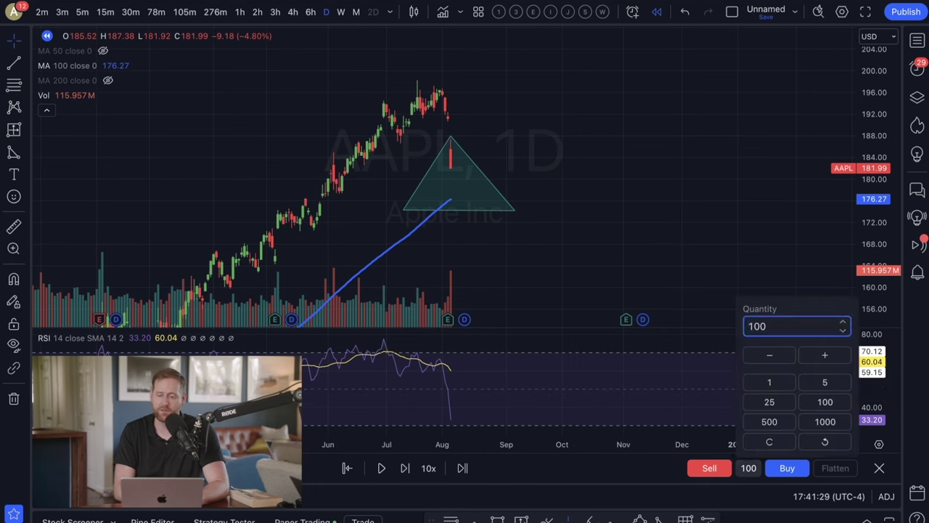
left_click(787, 467)
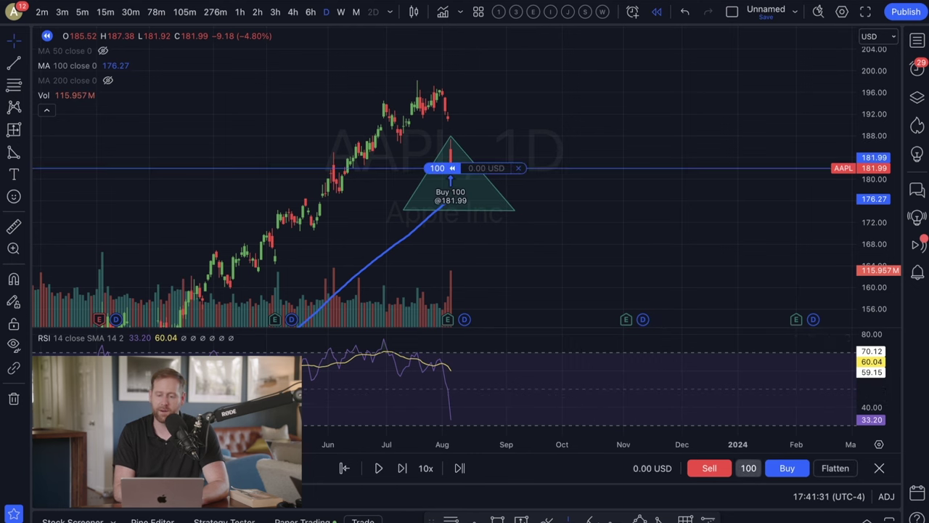
left_click(787, 467)
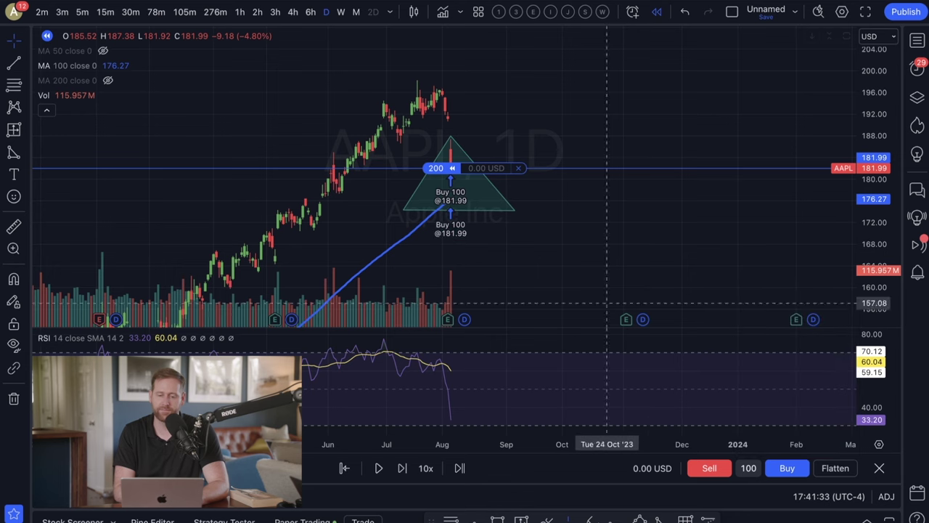
Advance the replay one daily bar, and place buy orders for 200 and 300 shares at 178.85
scroll(603, 218, "right", 5)
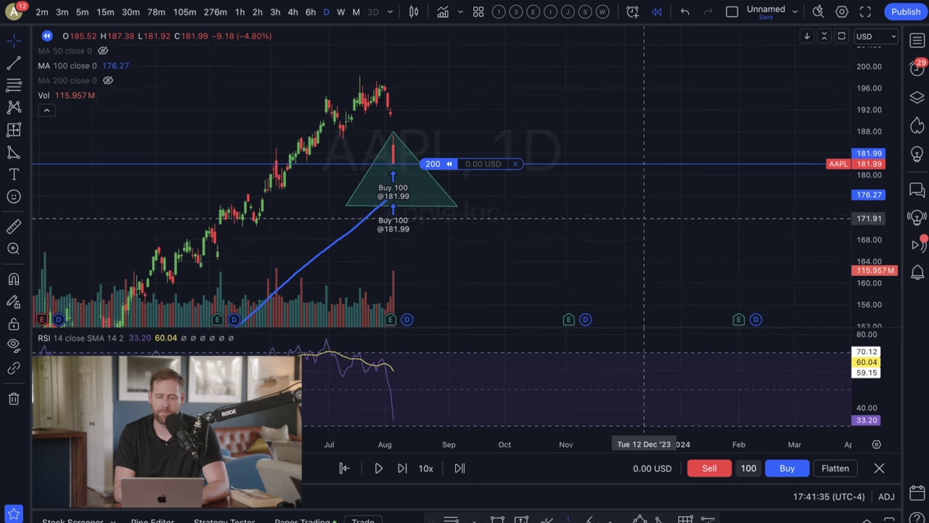
left_click(402, 468)
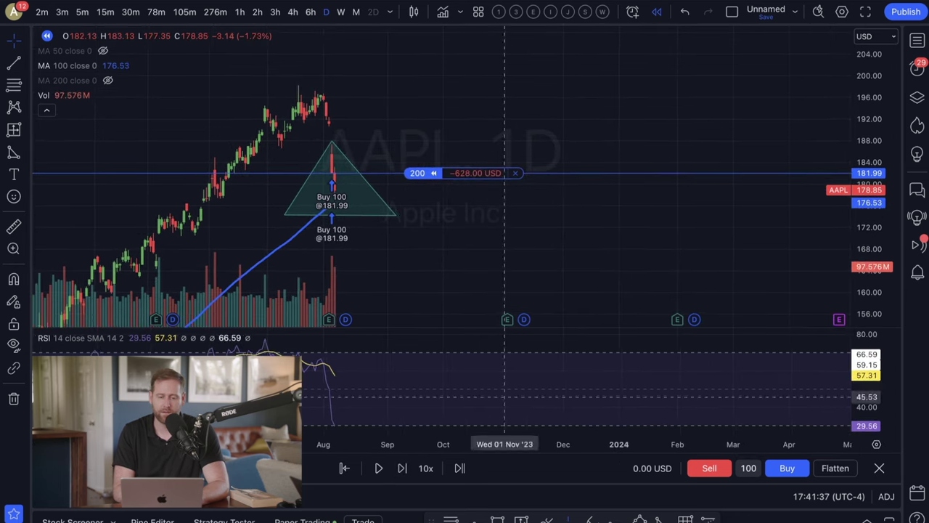
left_click_drag(563, 274, 512, 269)
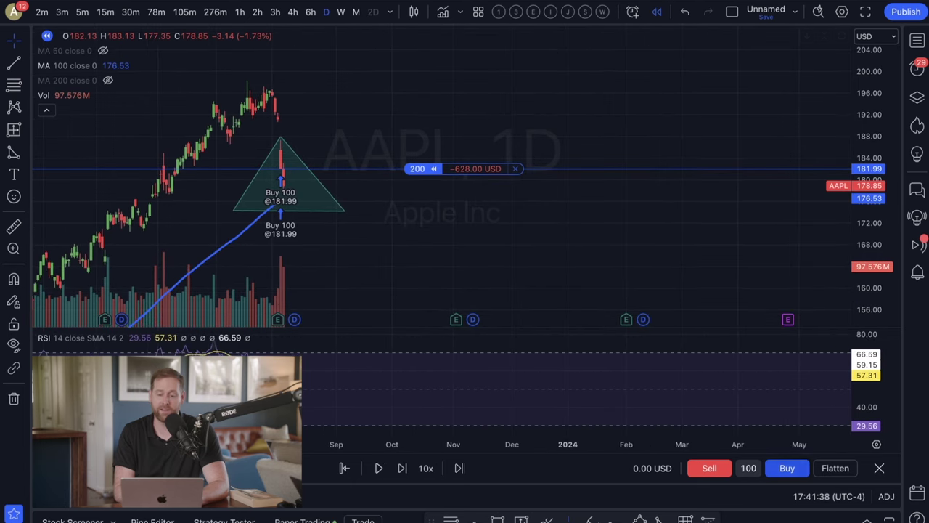
left_click(749, 468)
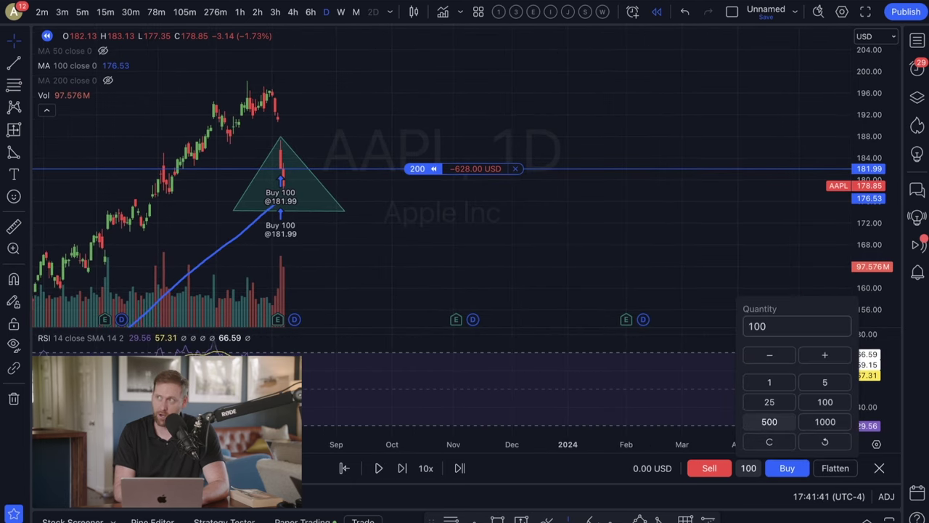
type("200")
left_click(787, 468)
left_click(749, 467)
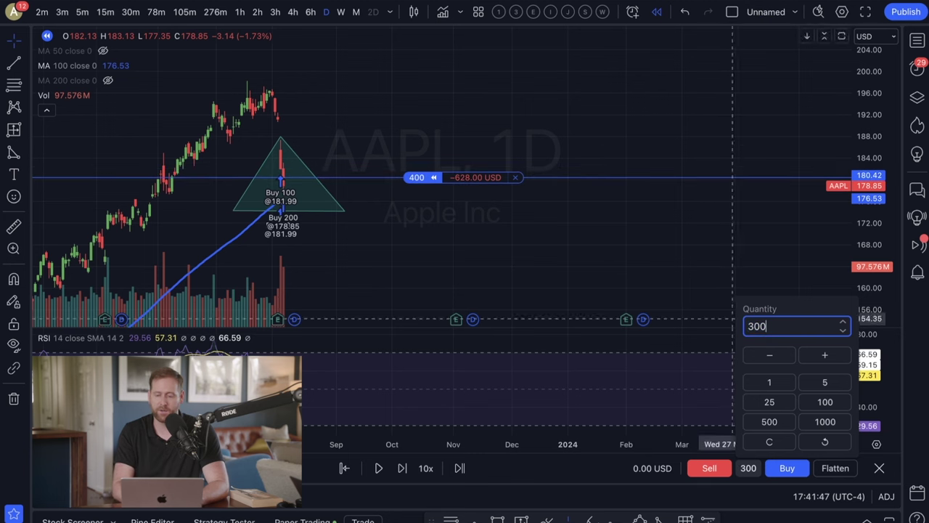
left_click(787, 468)
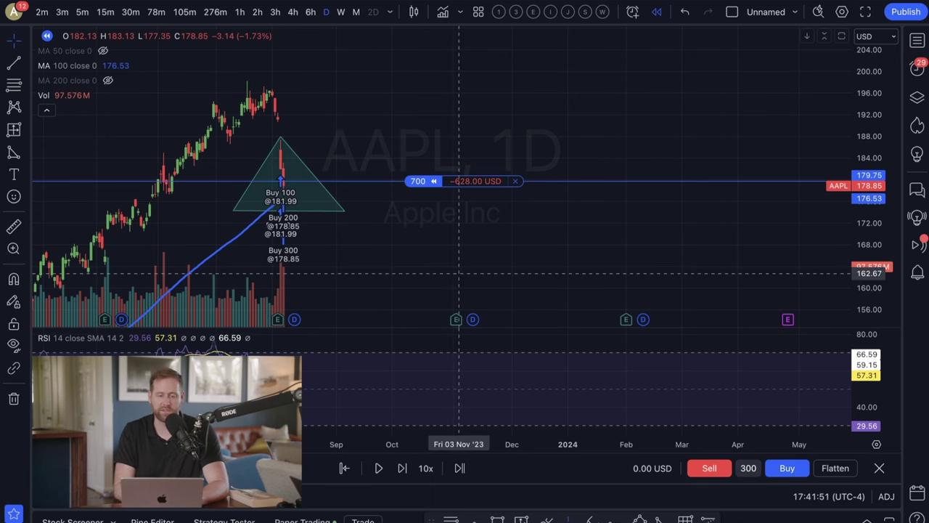
Step the replay forward seven daily bars to the candle closing at 176.57, below the 100-day average
left_click_drag(453, 246, 509, 228)
left_click(402, 469)
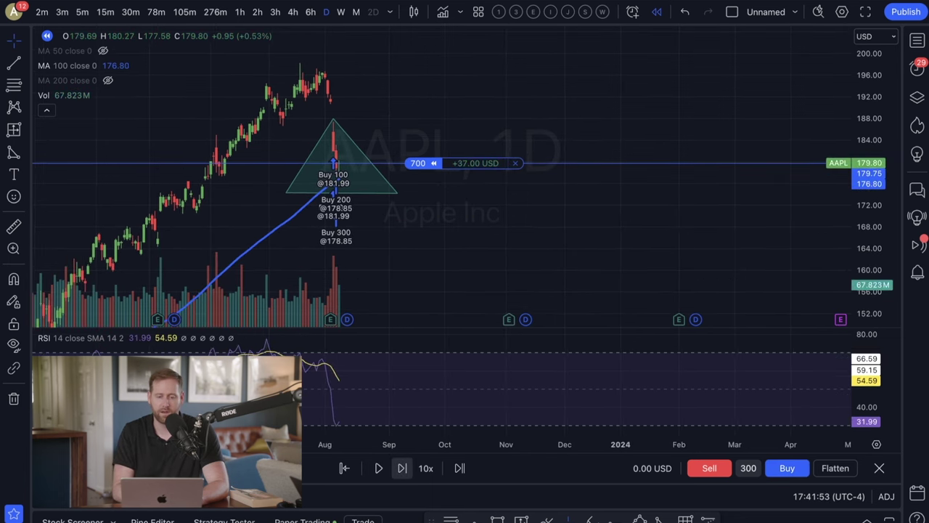
left_click(402, 467)
left_click(402, 468)
left_click(402, 468)
left_click_drag(466, 276, 593, 238)
scroll(438, 174, "up", 6)
left_click_drag(438, 174, 701, 268)
left_click_drag(868, 291, 868, 138)
left_click_drag(626, 239, 709, 61)
scroll(612, 186, "up", 2)
left_click_drag(612, 186, 570, 218)
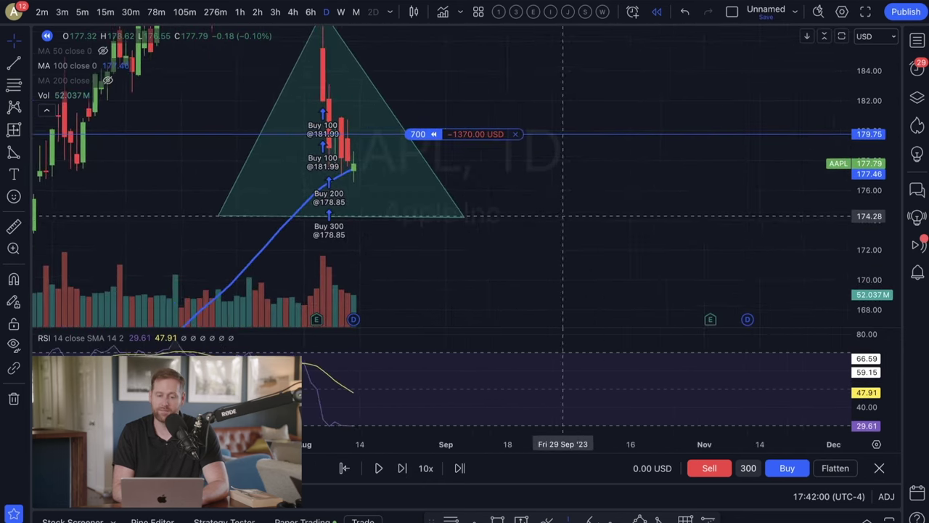
left_click(402, 469)
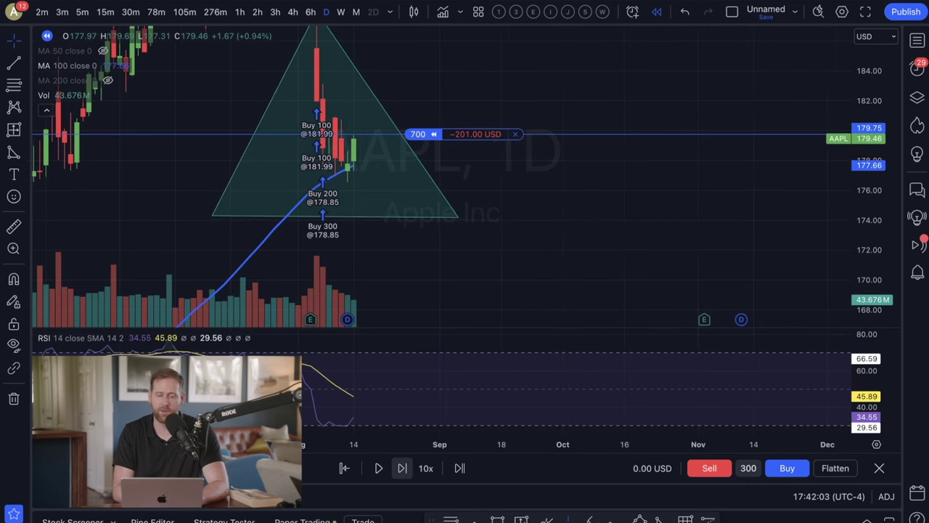
key("shift+Right")
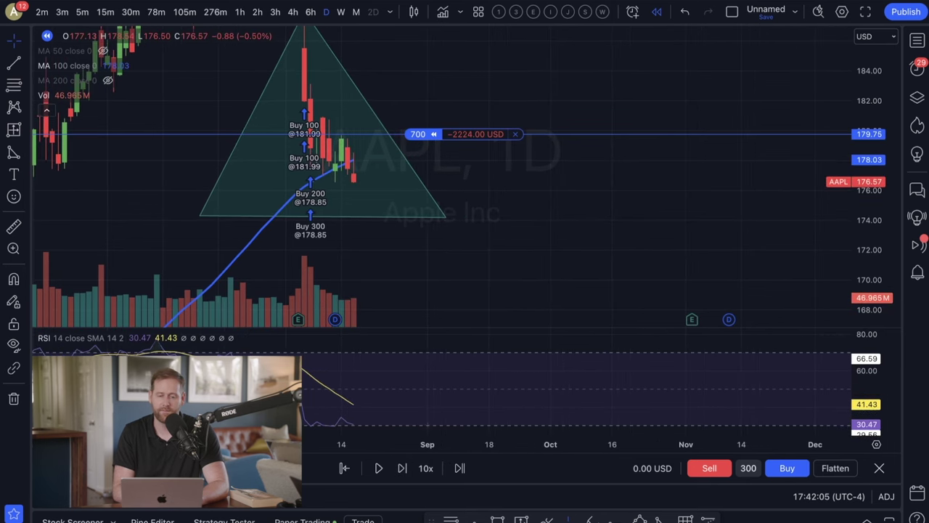
key("shift+Right")
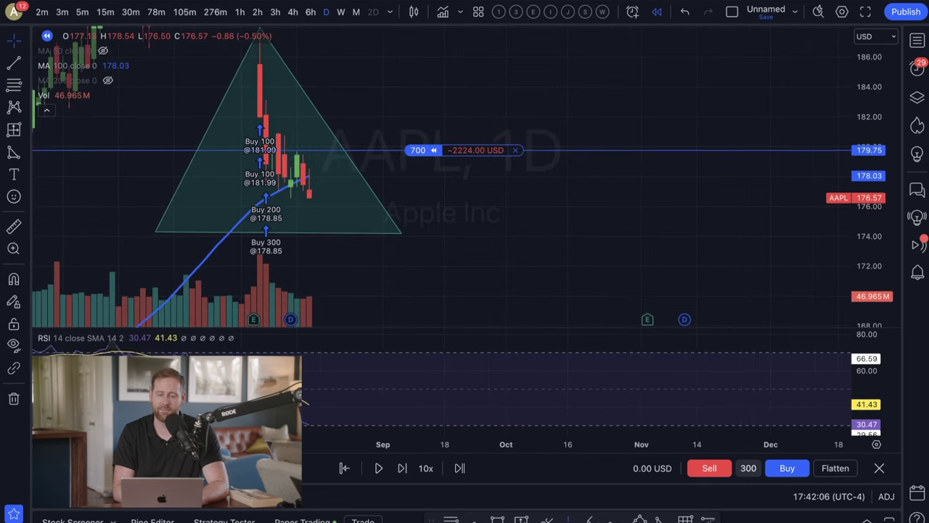
Set the replay order quantity to 500, and buy at 176.57
left_click(748, 469)
double_click(757, 326)
type("500")
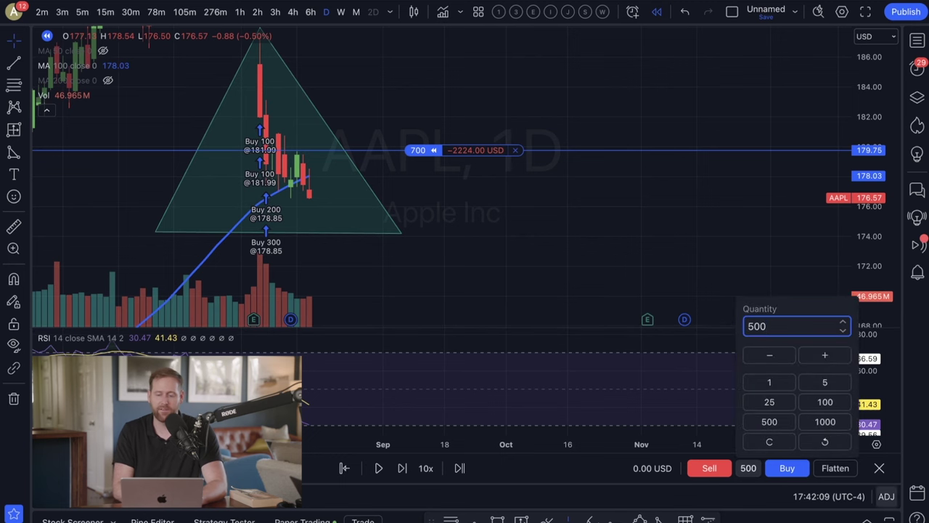
left_click(787, 468)
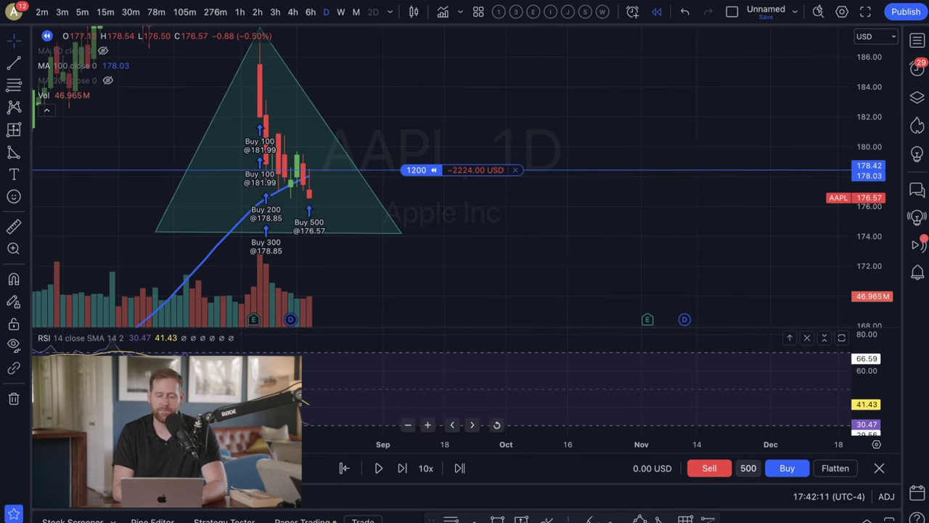
Advance the replay one daily bar to the base of the triangle, and buy 800 and 1300 shares at 174.00
key("shift+Right")
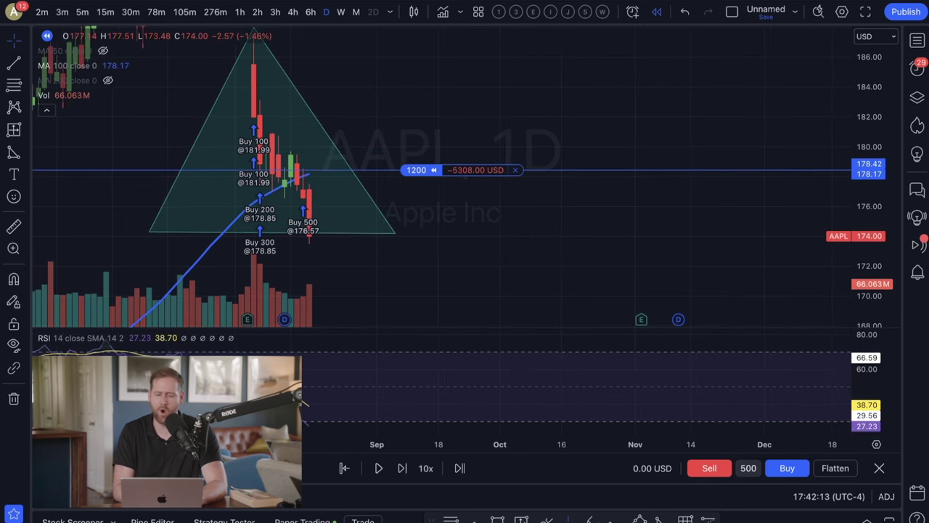
left_click(748, 468)
type("800")
left_click(787, 467)
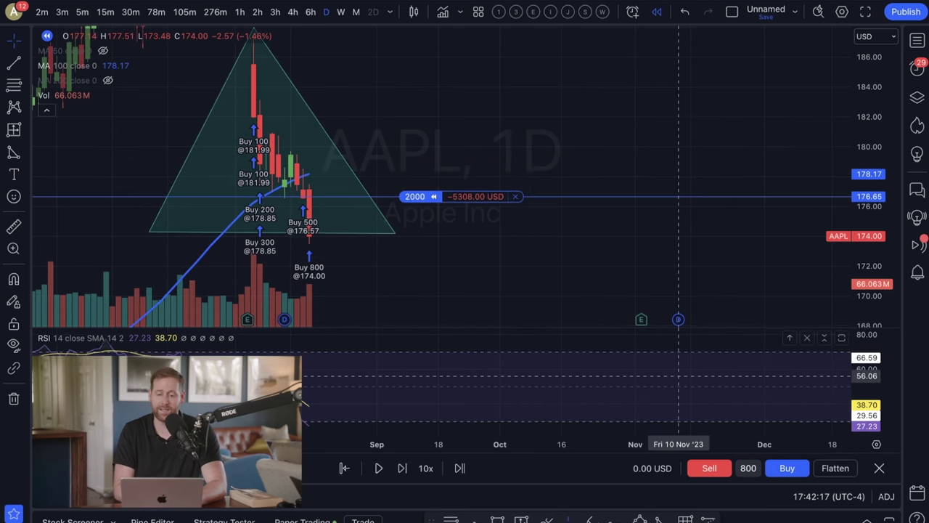
scroll(506, 250, "right", 3)
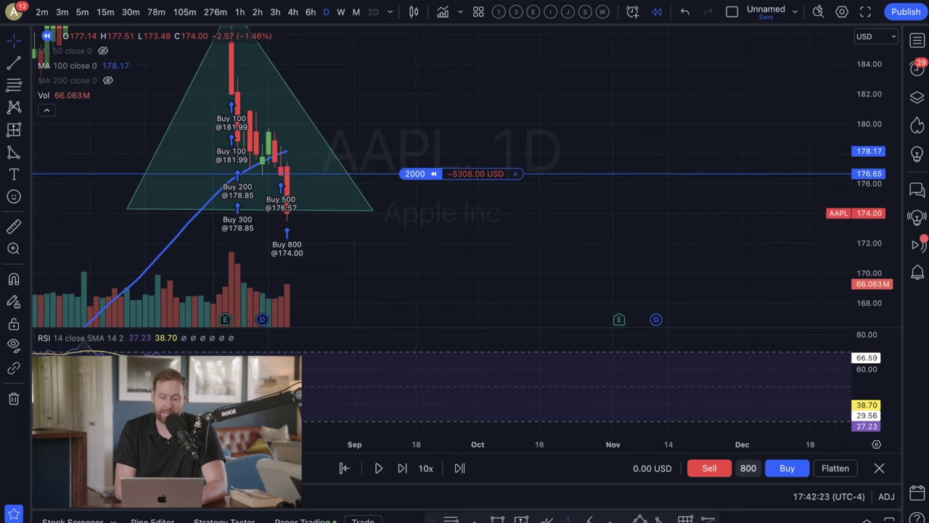
left_click(747, 467)
type("1300")
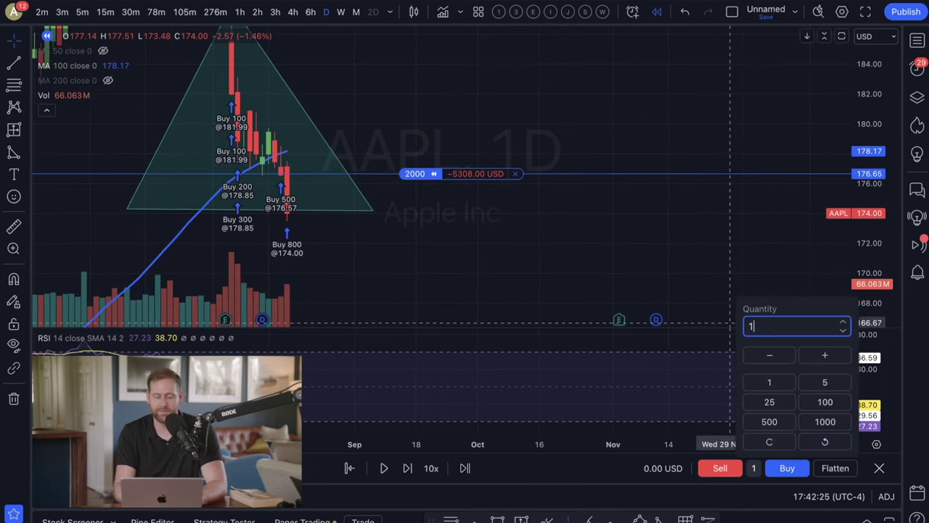
left_click(788, 467)
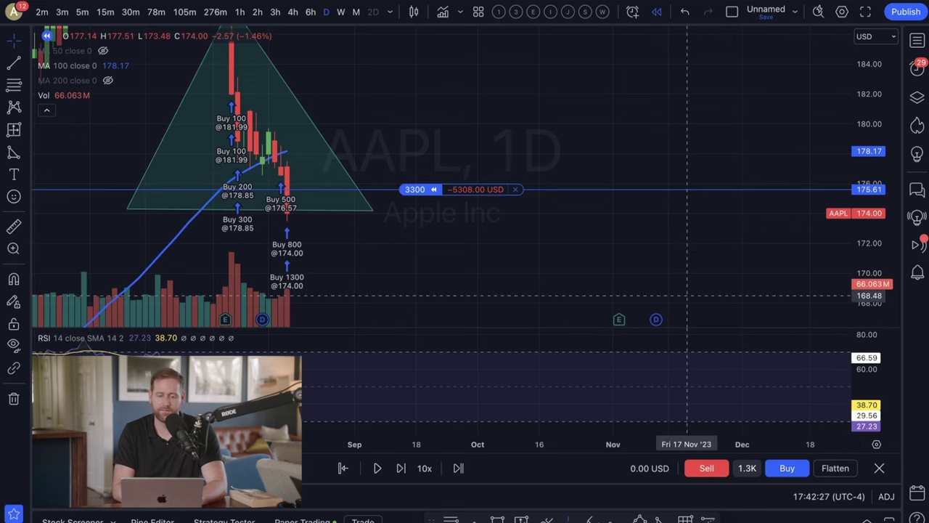
left_click_drag(663, 239, 662, 284)
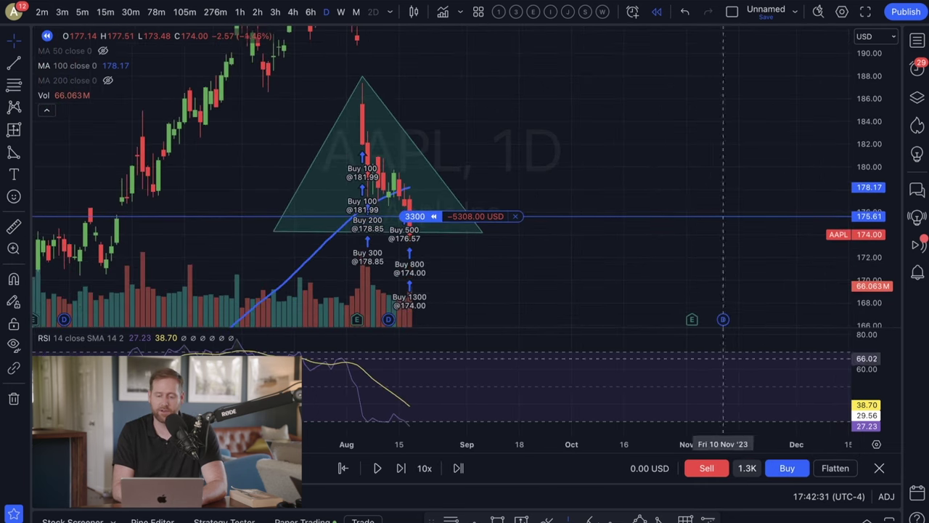
Switch to Calculator, work out the dollar value of the 3300-share position, and close it
key("super+space")
type("ca")
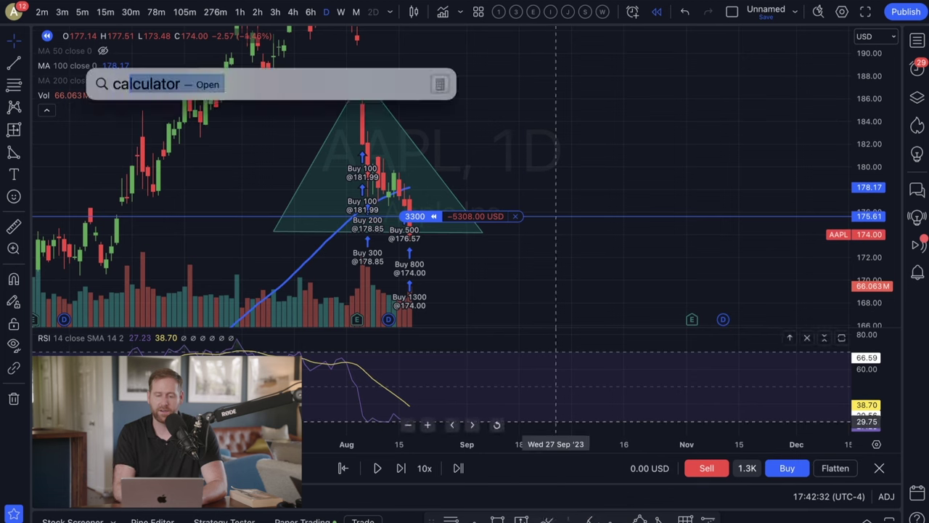
key("Return")
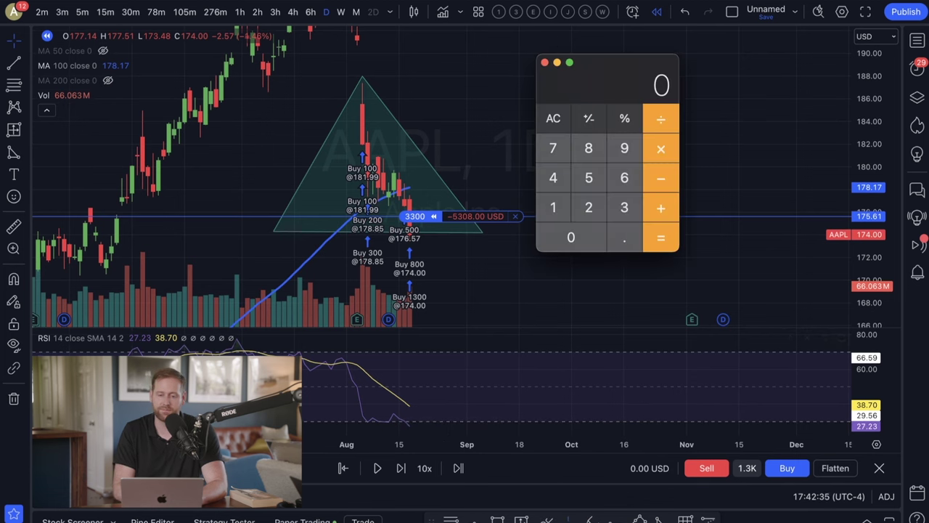
type("3300")
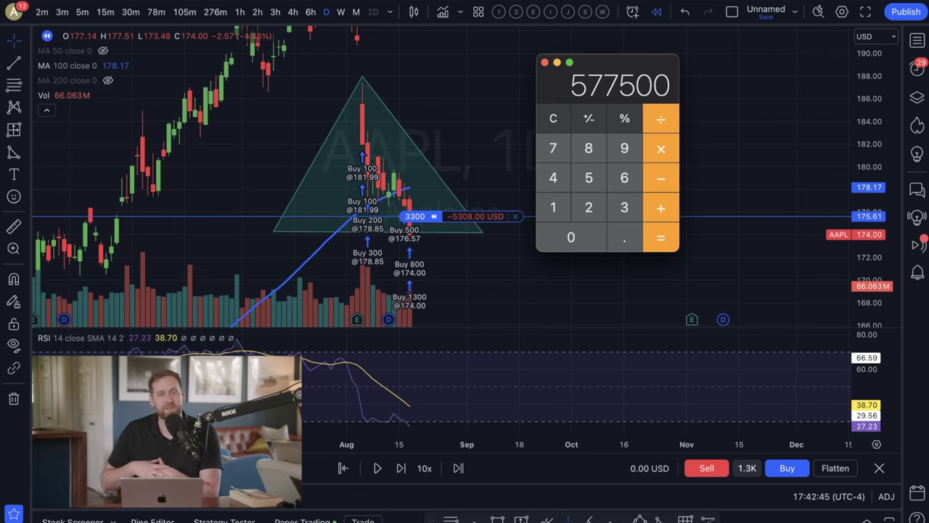
left_click(544, 62)
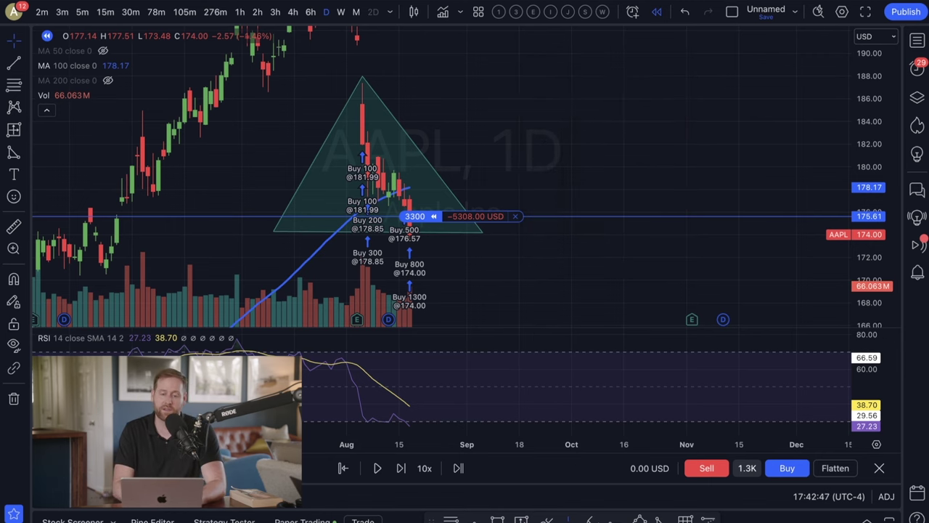
Play the replay forward from the last buys, and pause it at the late August candle closing at 187.87
left_click_drag(614, 172, 533, 180)
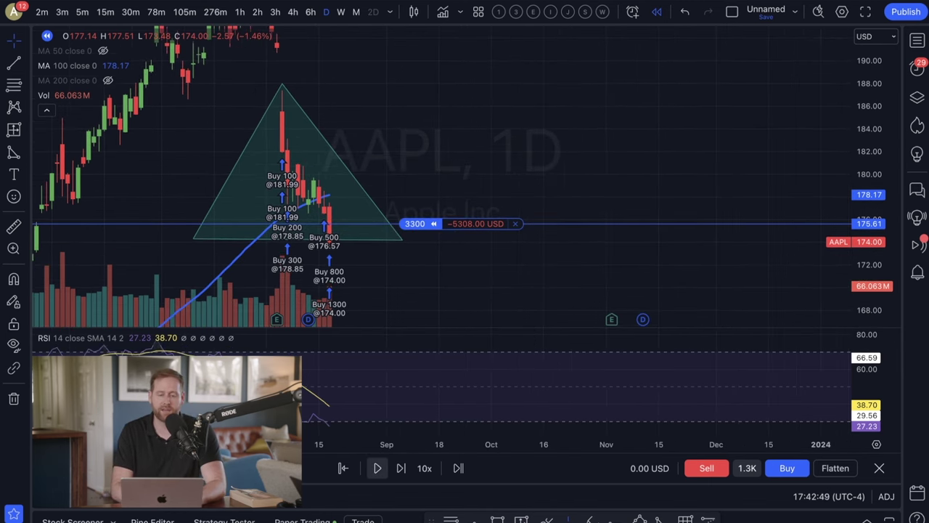
left_click(377, 468)
left_click(378, 468)
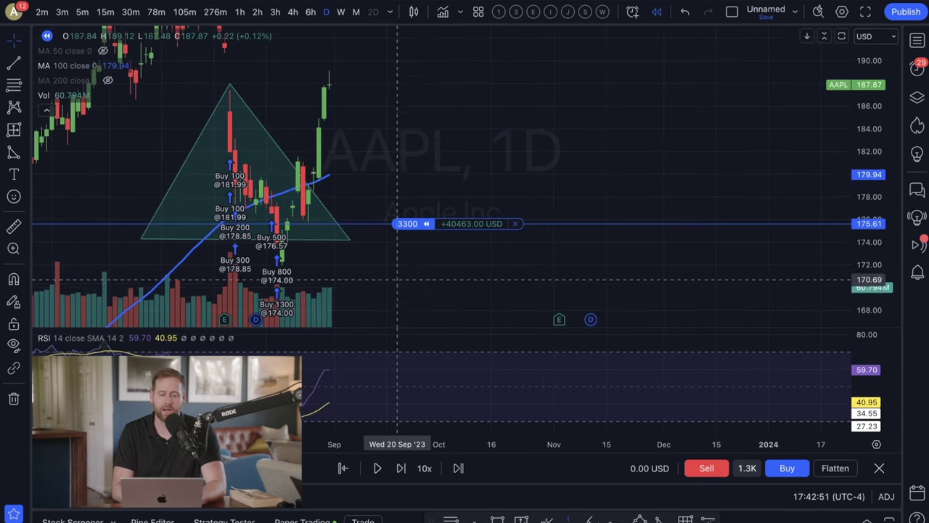
left_click_drag(398, 274, 452, 217)
left_click_drag(369, 203, 474, 206)
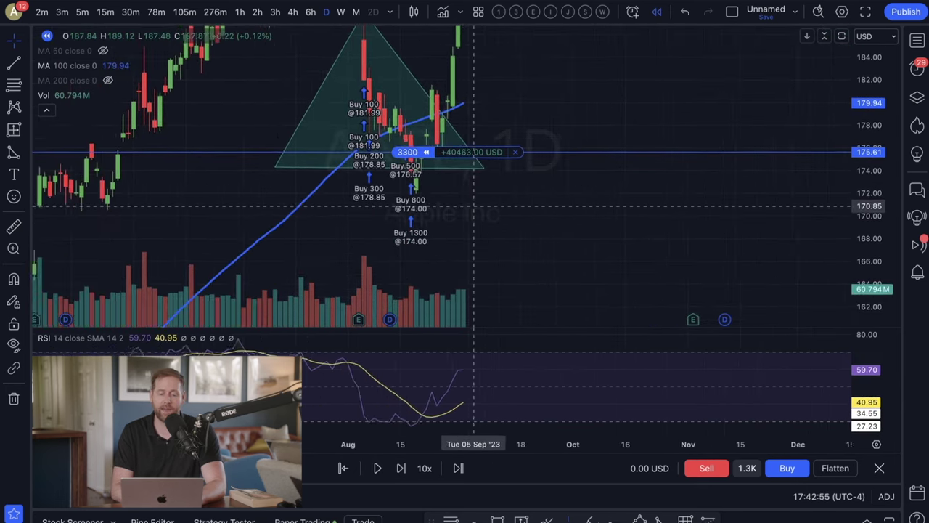
Place a horizontal line at about 170.53, just below the triangle and the August low
scroll(474, 207, "down", 5)
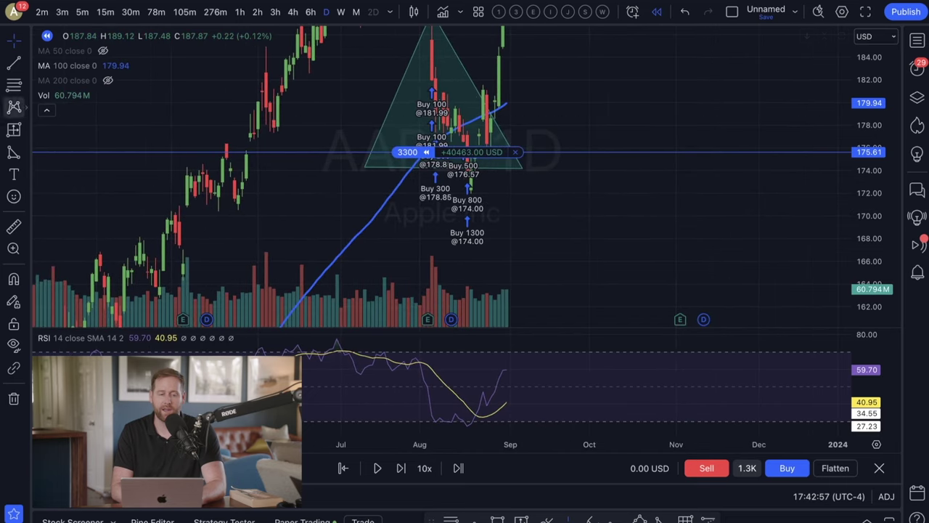
left_click(26, 62)
left_click(69, 207)
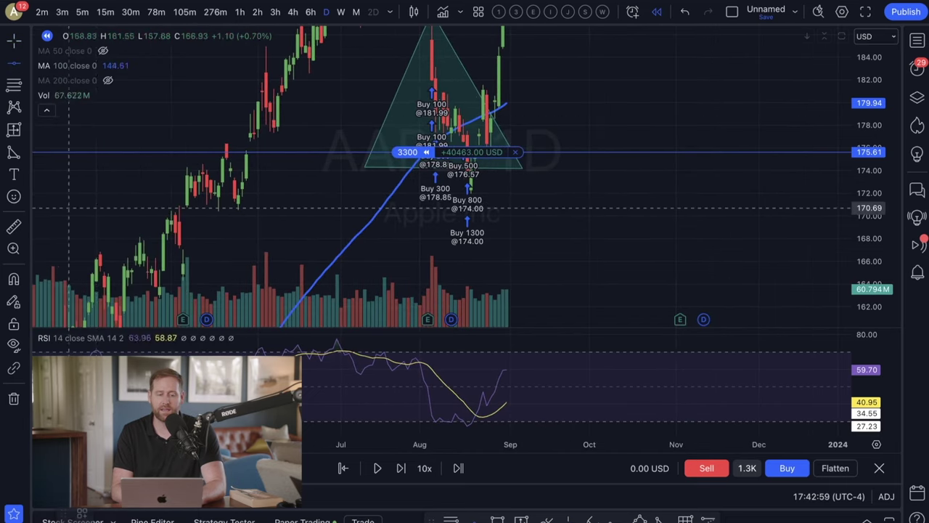
left_click(168, 210)
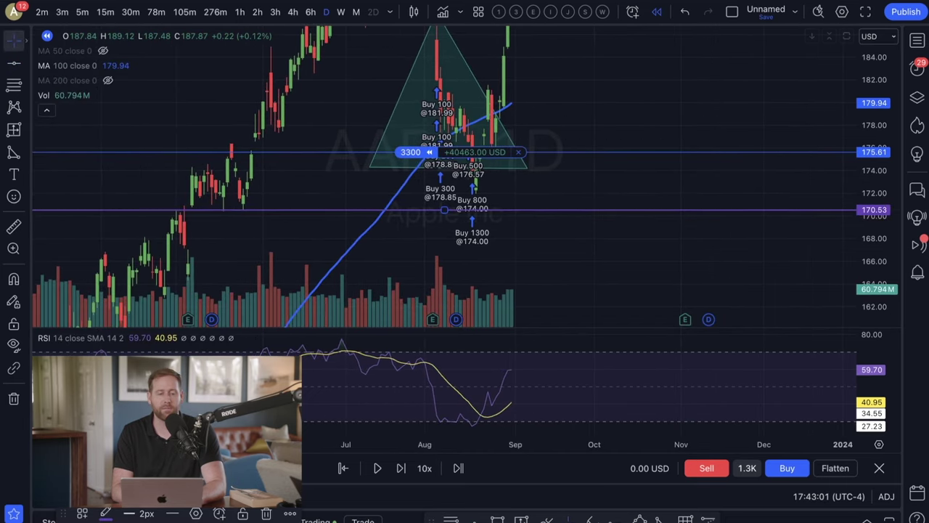
left_click(26, 41)
Sketch a white brush arrow and circle at the high volume bars of early August, and undo both marks
scroll(421, 178, "up", 6)
left_click_drag(301, 183, 621, 170)
scroll(603, 256, "down", 5)
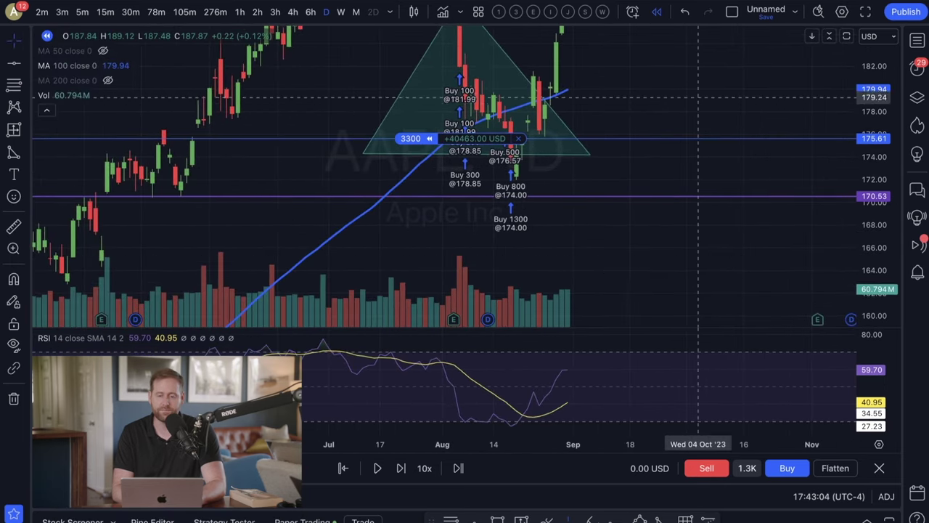
left_click_drag(687, 116, 587, 183)
scroll(595, 171, "left", 2)
left_click_drag(513, 104, 521, 104)
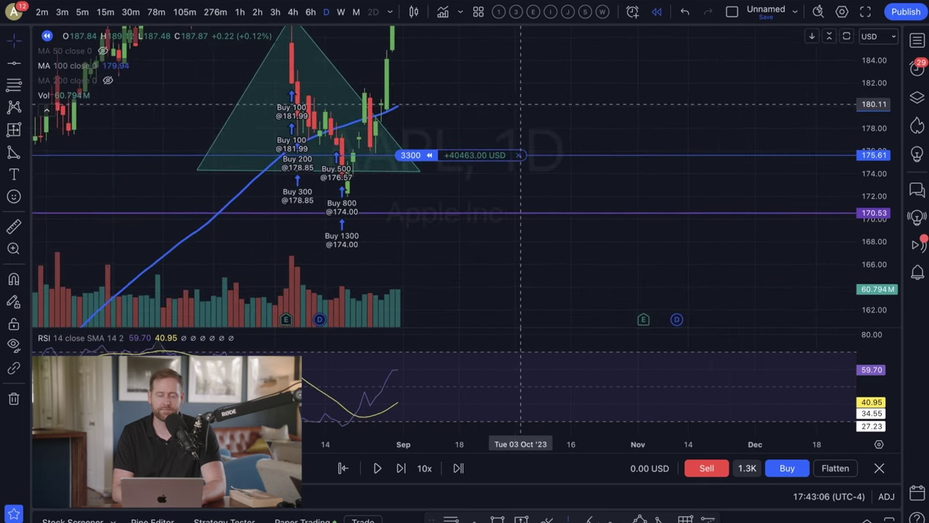
left_click(22, 151)
left_click(87, 126)
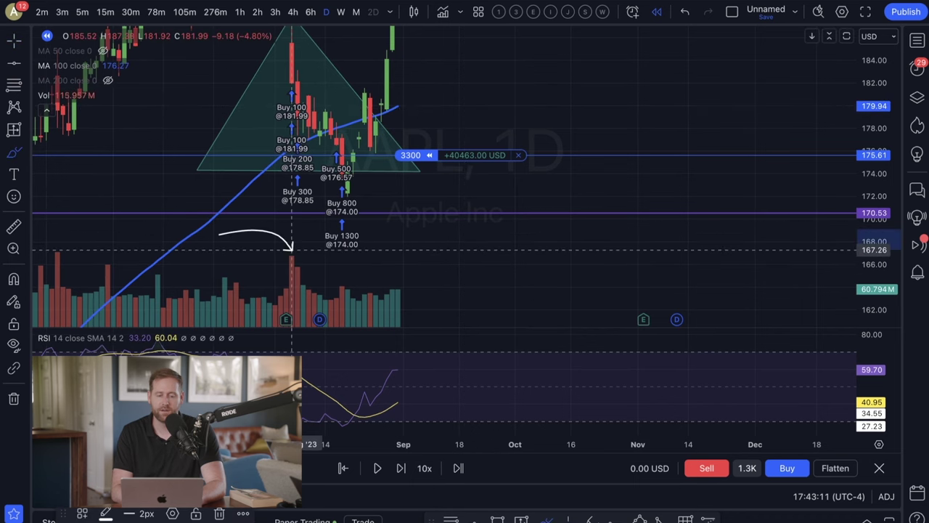
left_click_drag(314, 255, 281, 256)
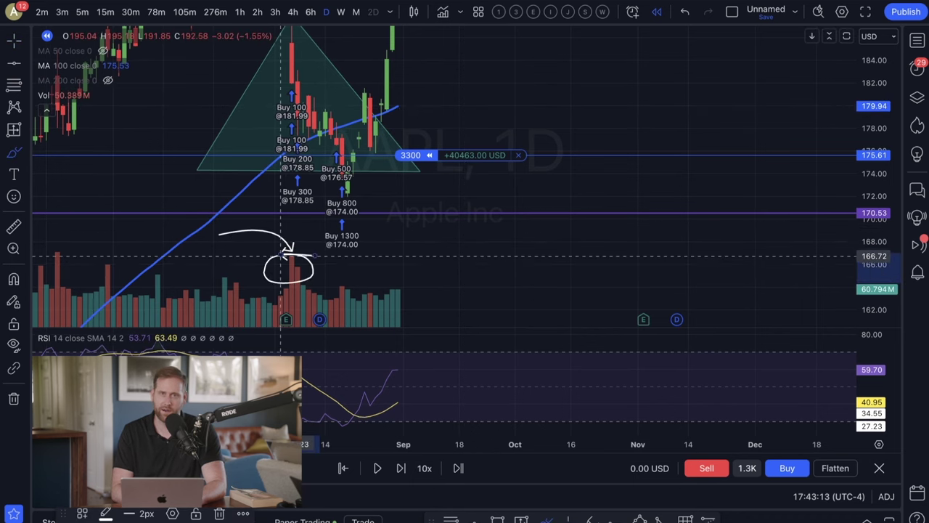
key("super+z")
key("super+z")
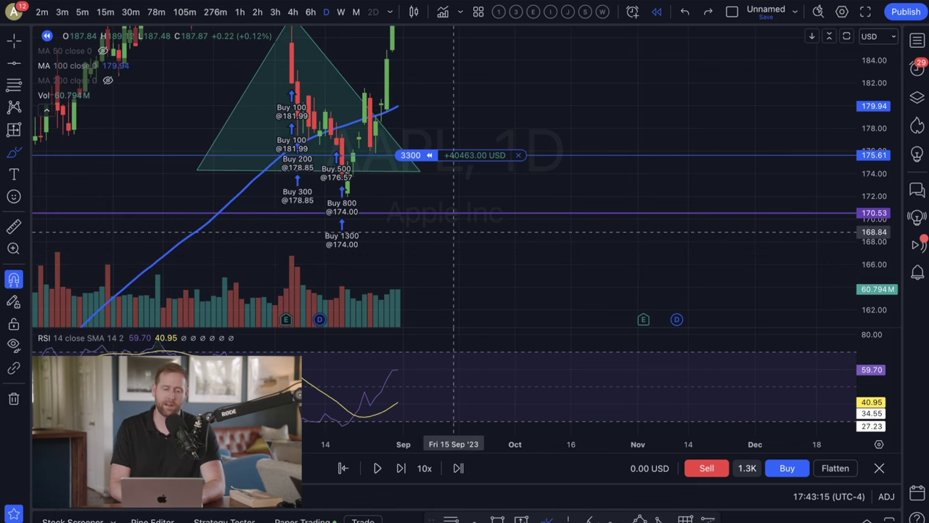
Sketch temporary white brush marks above the August volume bars, at the earlier candles and in the empty chart area, undoing each one
mouse_move(231, 224)
left_mouse_down()
mouse_move(259, 219)
mouse_move(291, 230)
left_mouse_up()
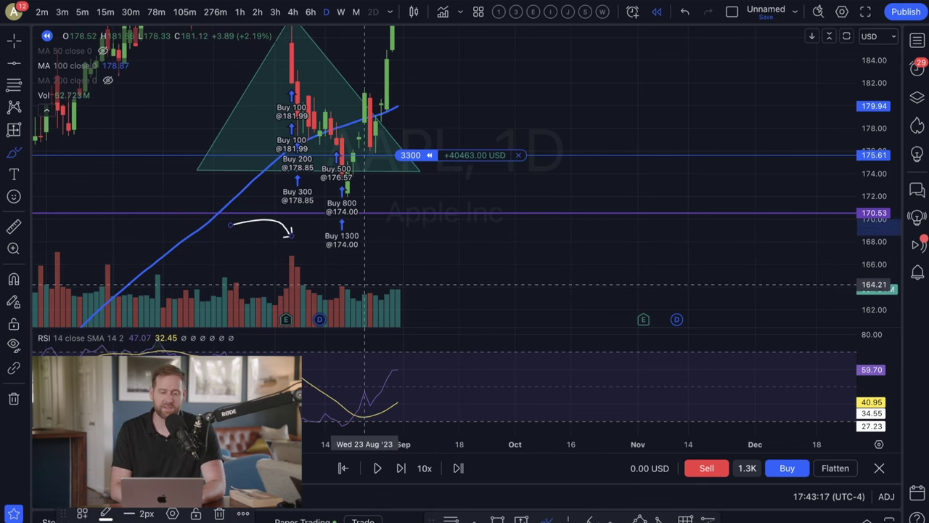
key("super+z")
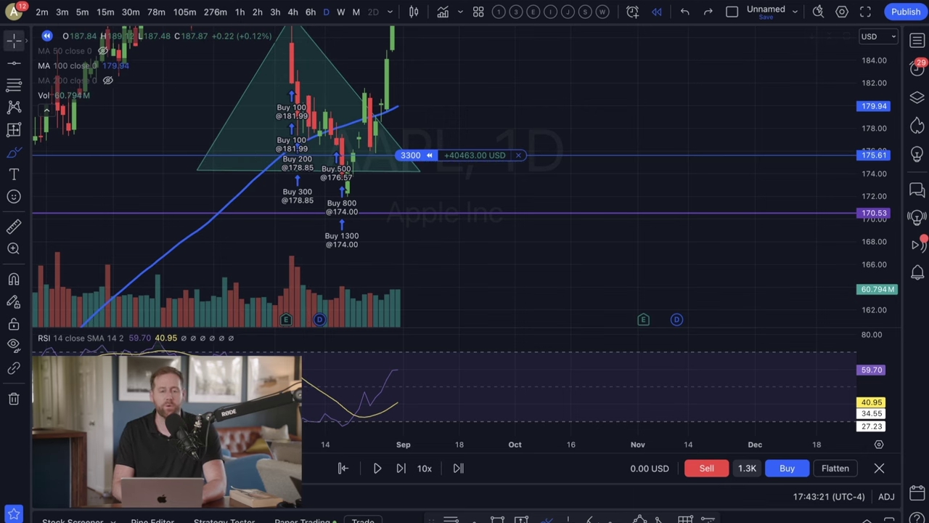
left_click_drag(580, 74, 550, 176)
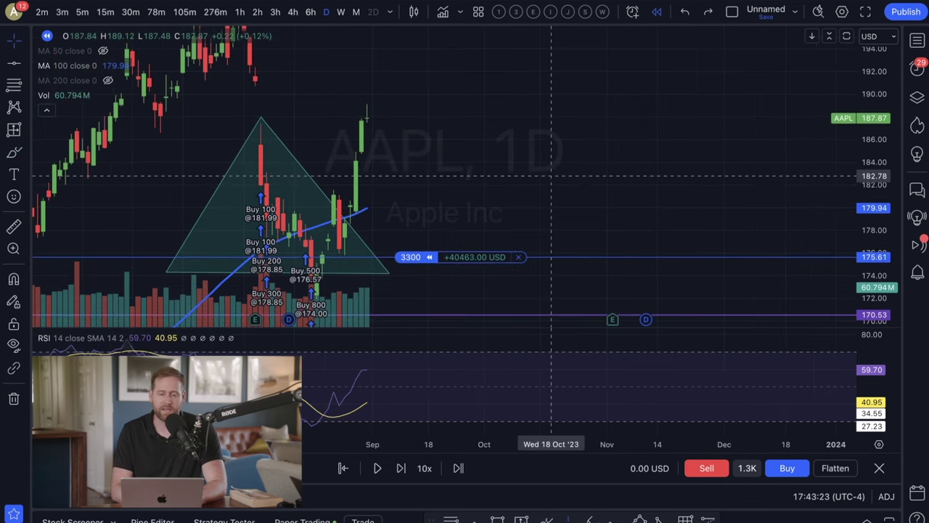
left_click_drag(584, 132, 620, 153)
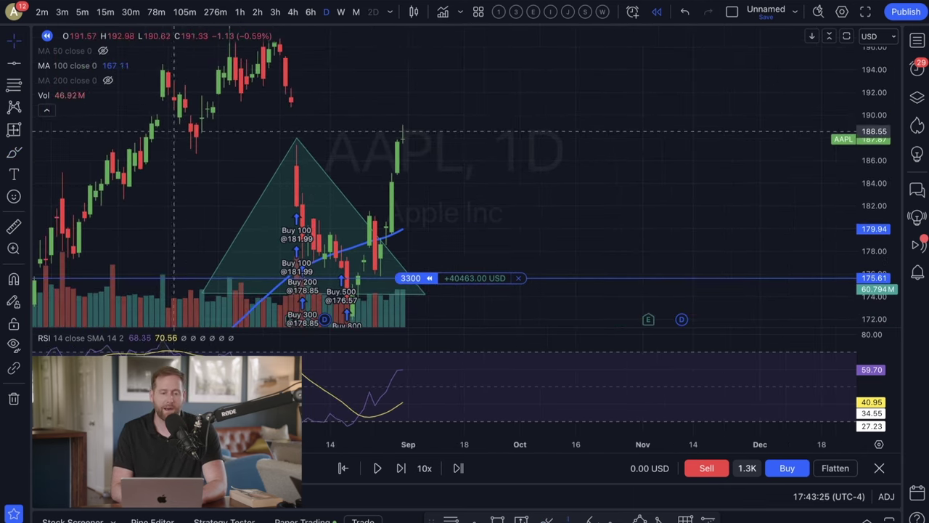
left_click(14, 152)
mouse_move(170, 120)
left_mouse_down()
mouse_move(482, 126)
mouse_move(183, 125)
left_mouse_up()
key("ctrl+z")
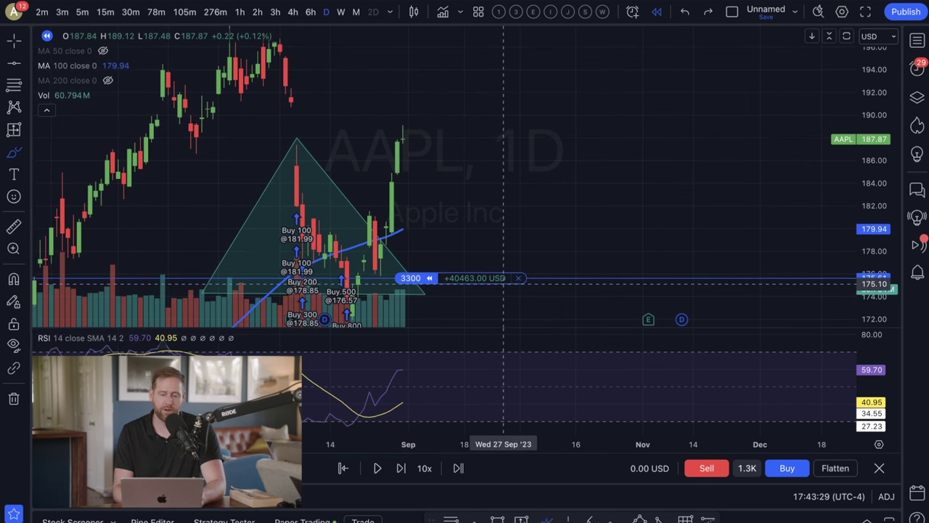
left_click_drag(666, 247, 670, 237)
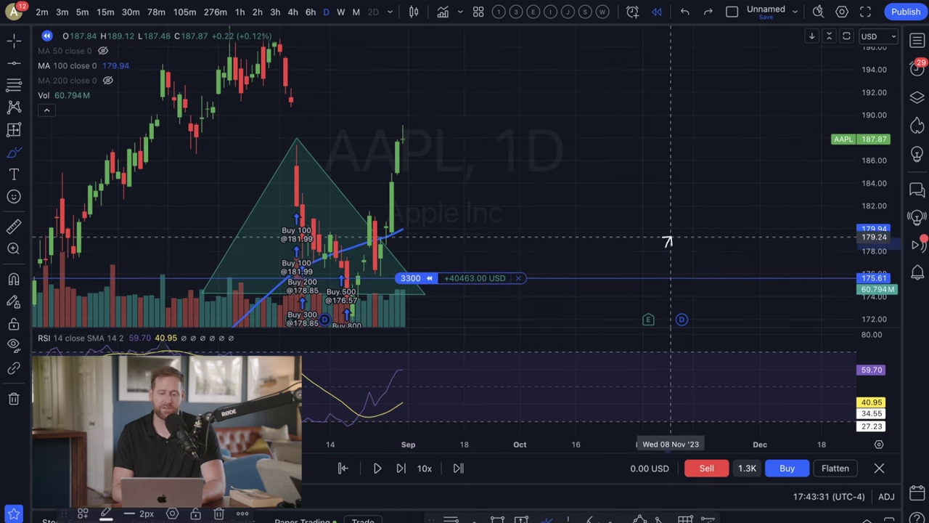
key("ctrl+z")
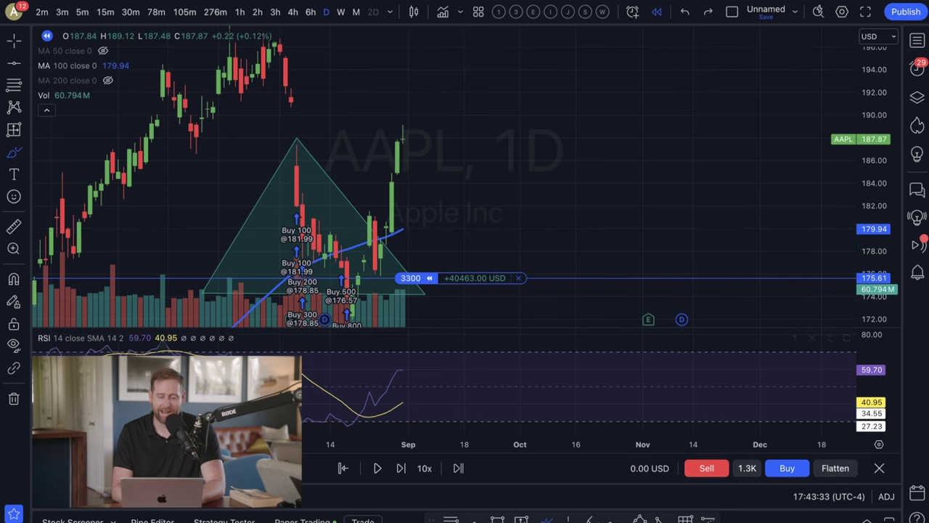
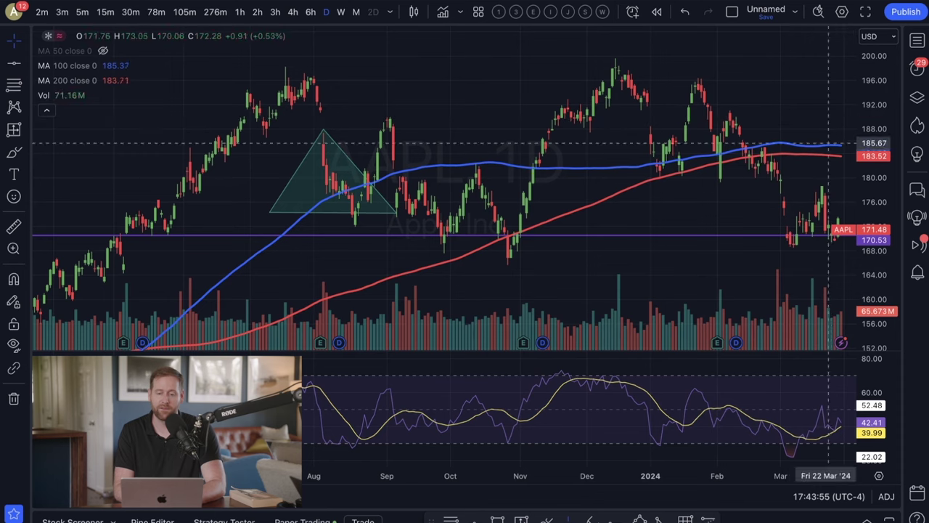
Delete the triangle around the August lows and the purple horizontal line at 170.53 from the Apple daily chart
left_click(350, 159)
key("Delete")
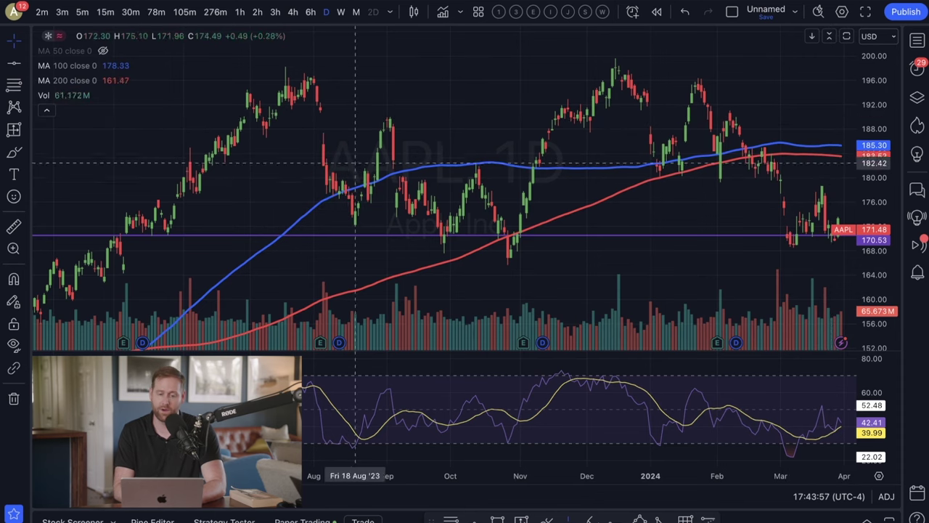
left_click(581, 235)
key("Delete")
left_click_drag(614, 212, 557, 206)
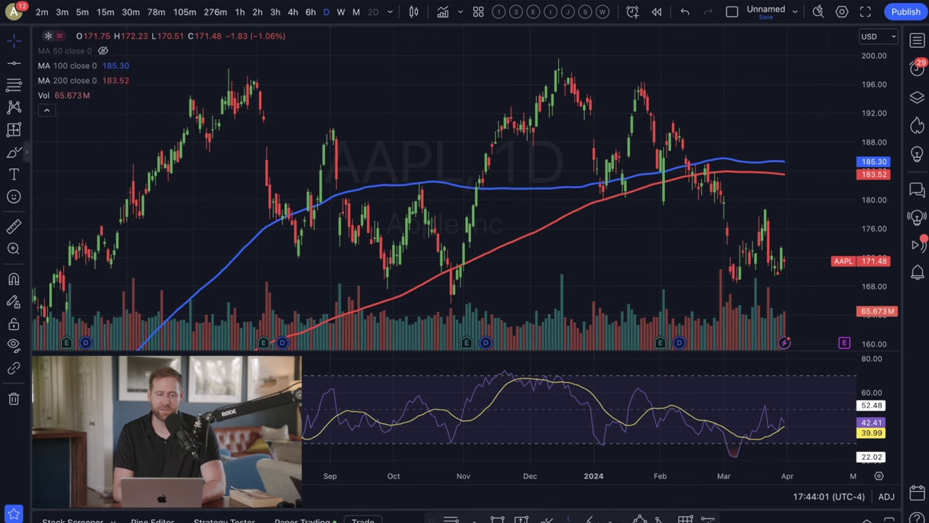
left_click(27, 152)
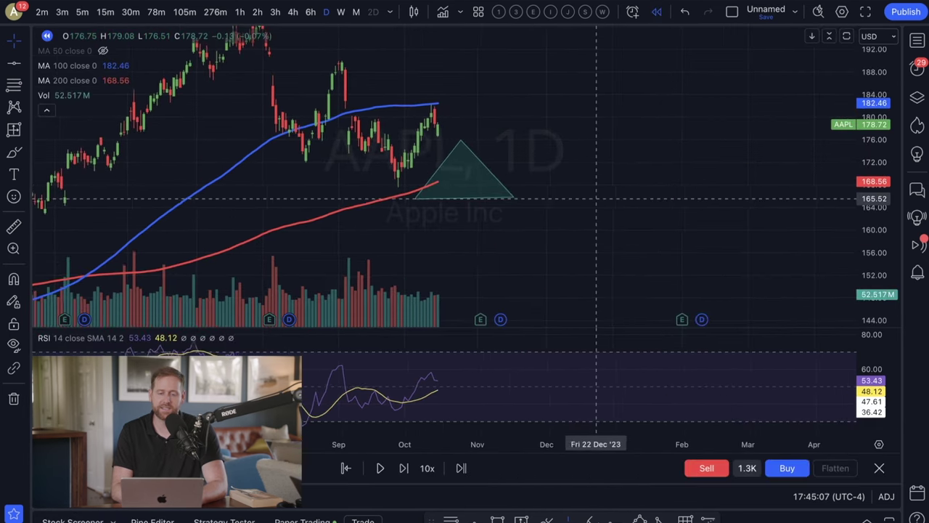
Move the triangle lower and reshape it around the 200-day average, with its apex at about 170.78 and its base at about 161.3 to 161.6
left_click_drag(601, 199, 612, 208)
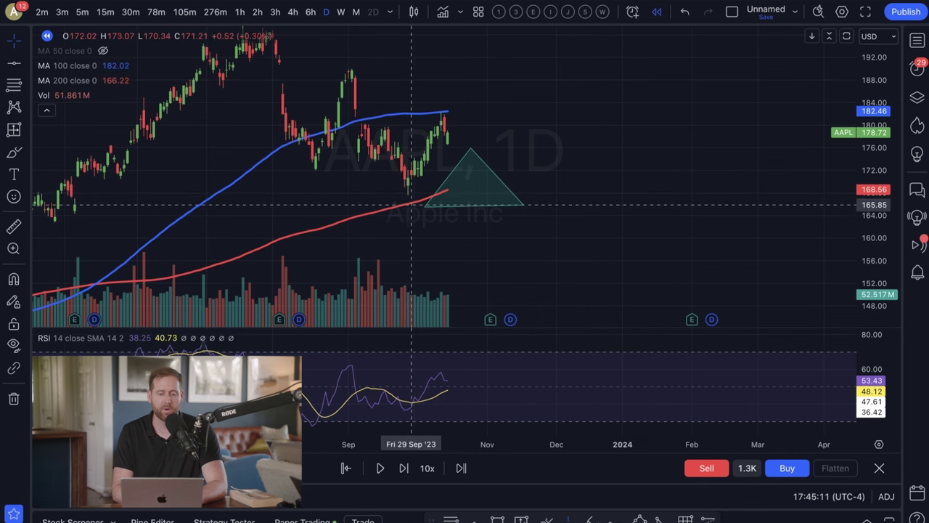
left_click_drag(487, 206, 488, 236)
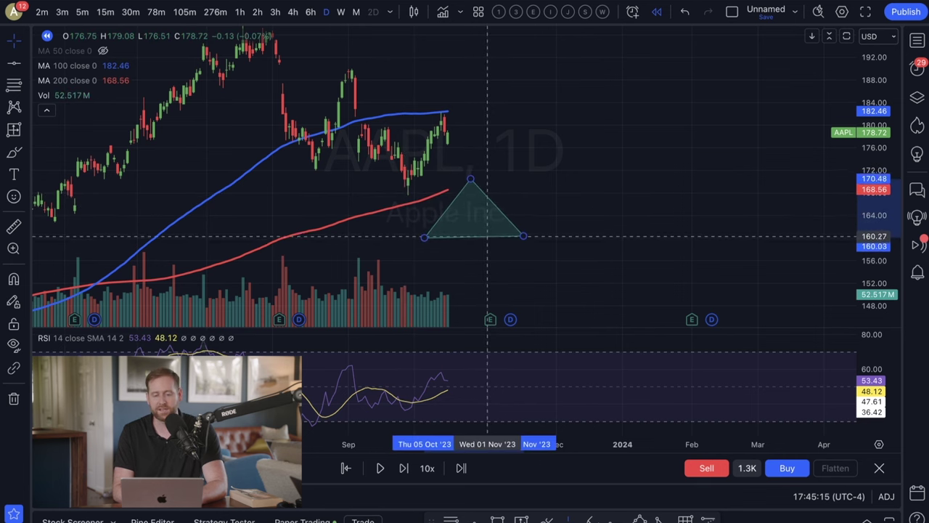
left_click_drag(424, 236, 438, 236)
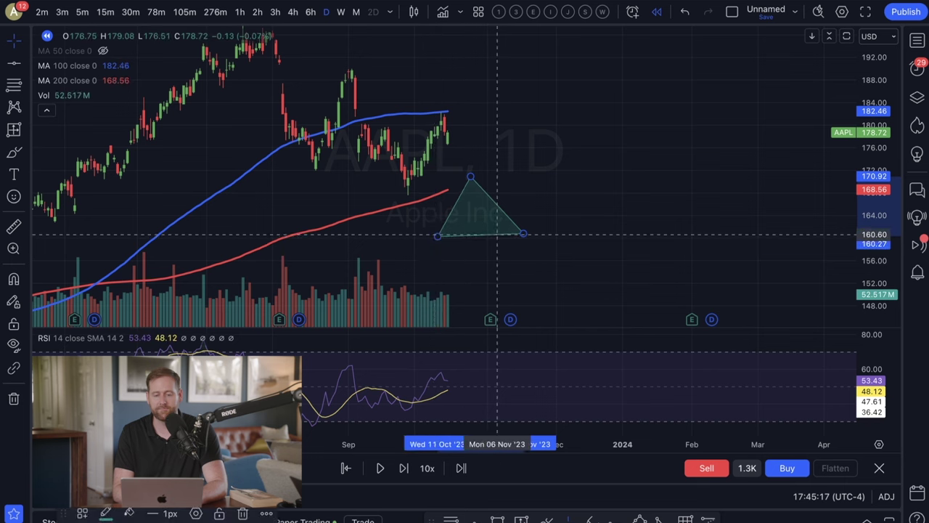
left_click_drag(523, 233, 510, 233)
left_click_drag(471, 176, 470, 170)
left_click_drag(439, 236, 444, 230)
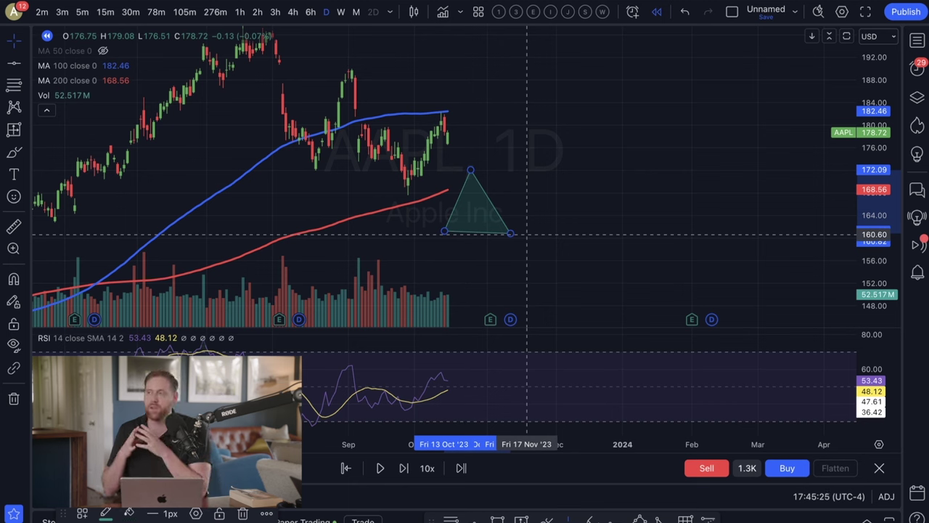
left_click_drag(511, 233, 506, 227)
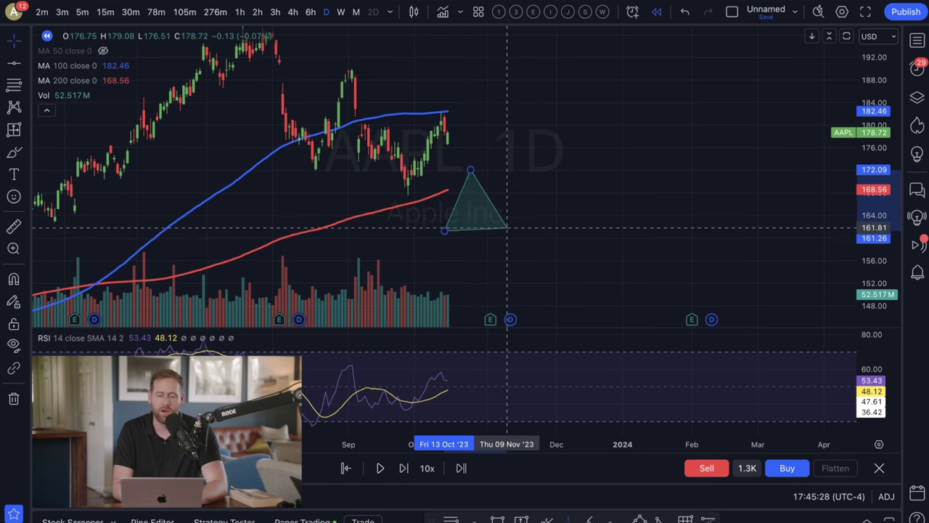
left_click_drag(471, 170, 474, 177)
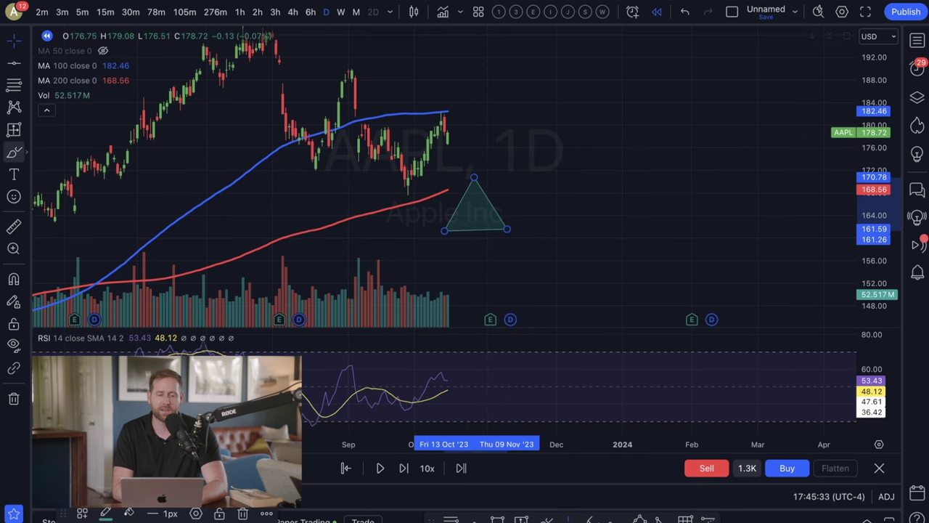
Sketch a white brush line along the August and early October lows, and undo it
left_click(13, 152)
mouse_move(296, 168)
left_mouse_down()
mouse_move(421, 168)
mouse_move(263, 159)
left_mouse_up()
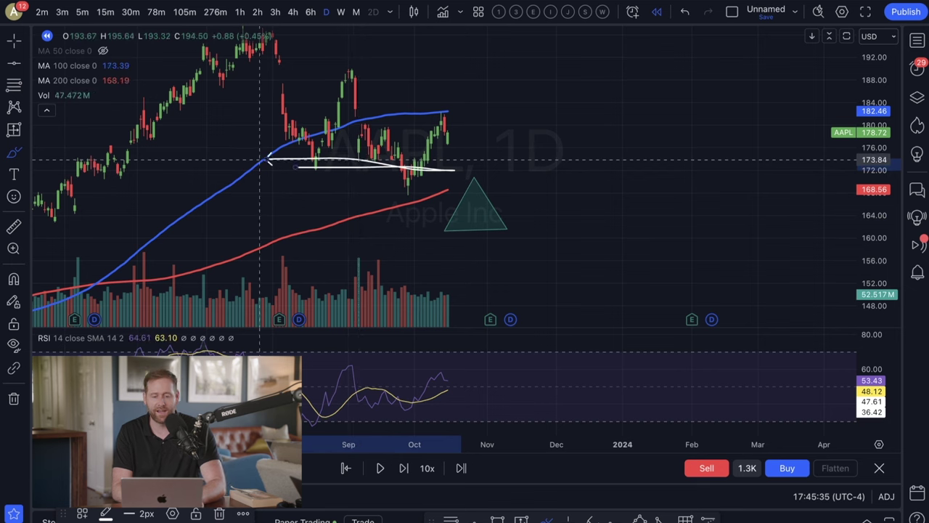
key("ctrl+z")
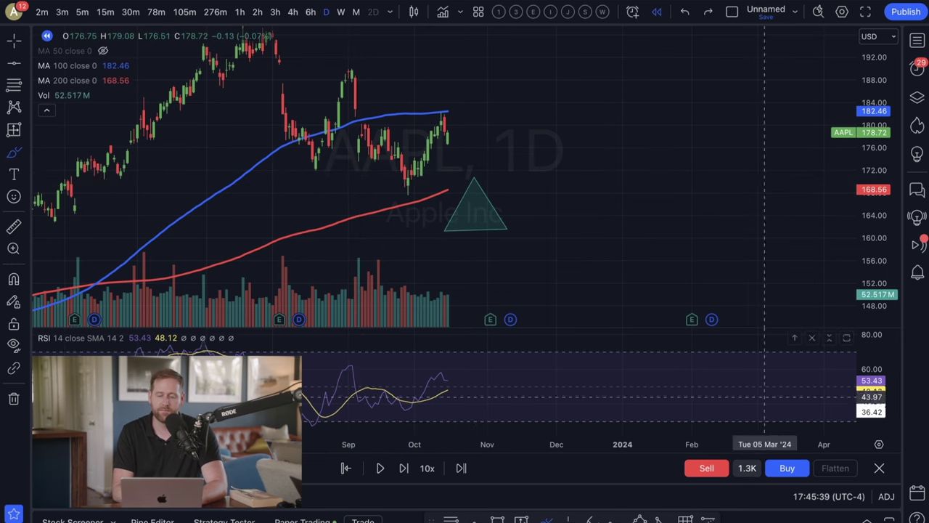
Set the order quantity to 100, advance the replay five bars to the candle closing at 173.00, and buy 100 shares
left_click(747, 468)
type("100")
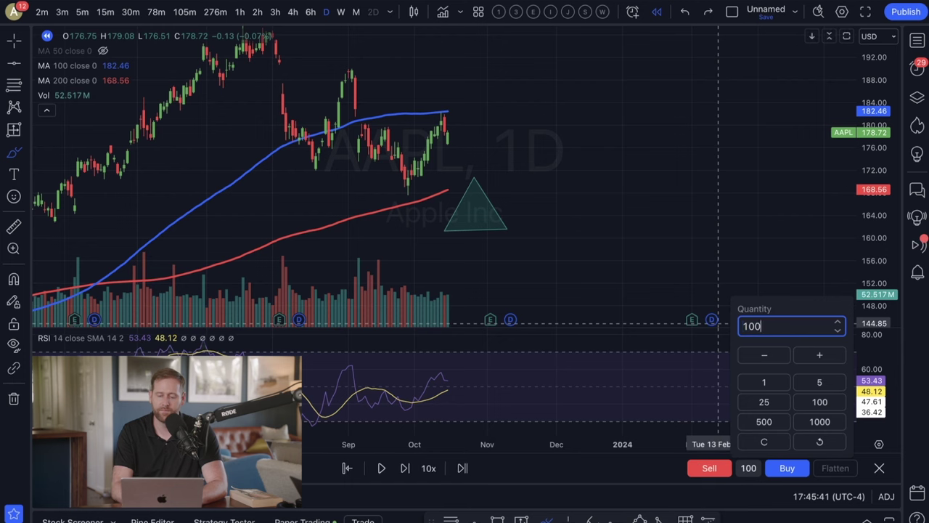
left_click(405, 468)
left_click(406, 468)
left_click(405, 468)
left_click(405, 468)
left_click(405, 468)
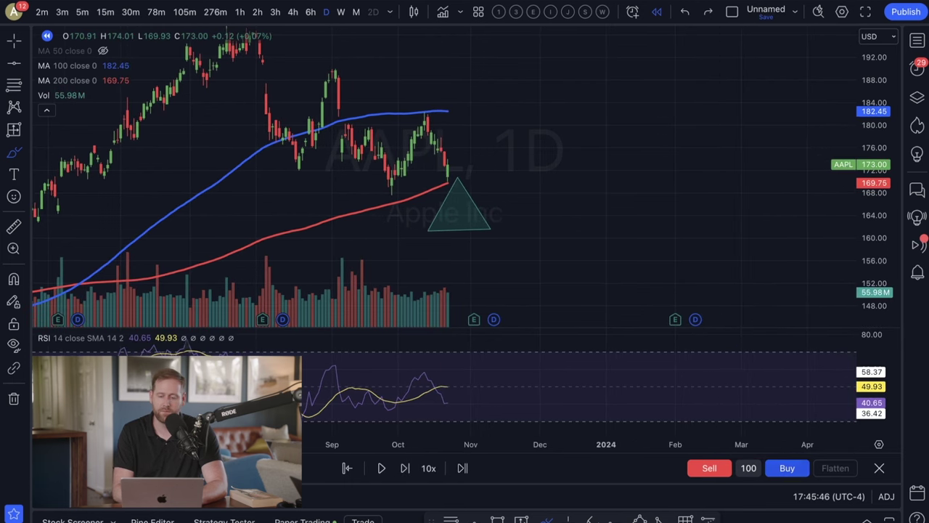
left_click(787, 468)
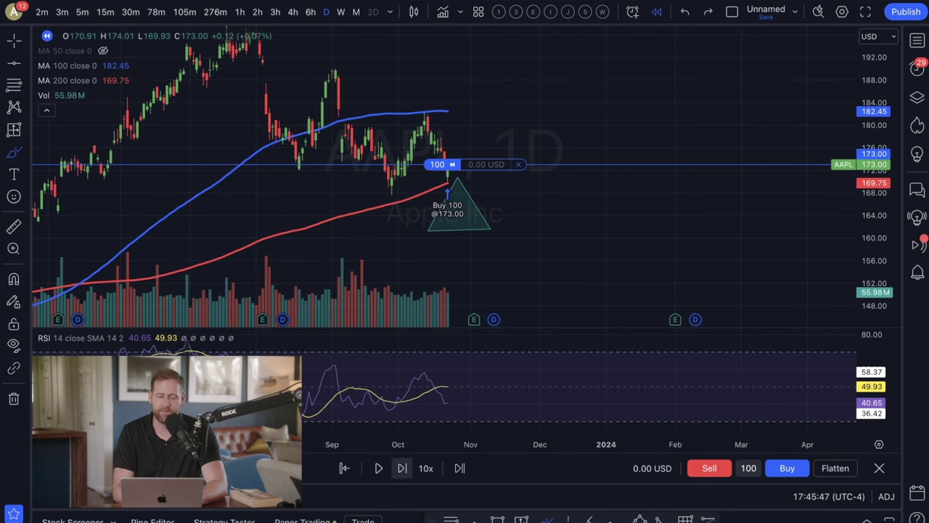
Advance the replay three bars to the candle closing at 166.89, below the 200-day average, and buy another 100 shares
left_click(402, 468)
left_click(403, 468)
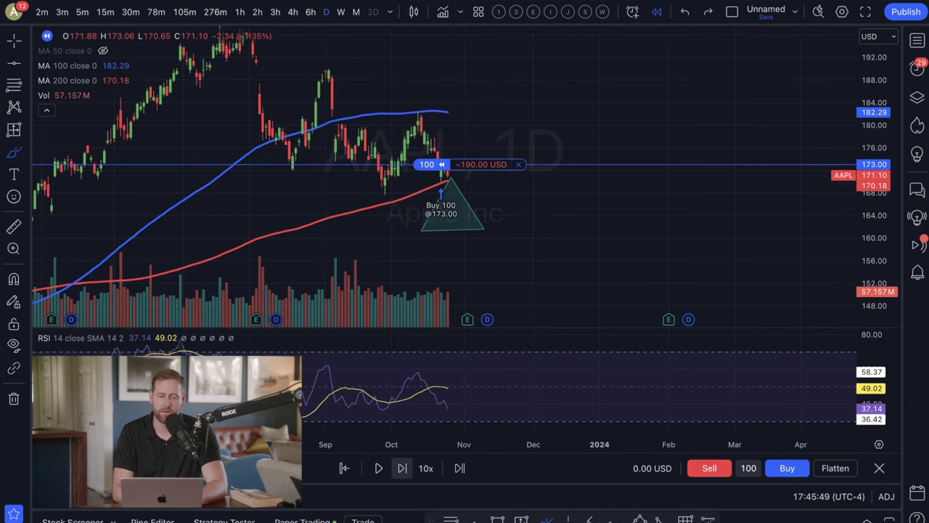
left_click(403, 468)
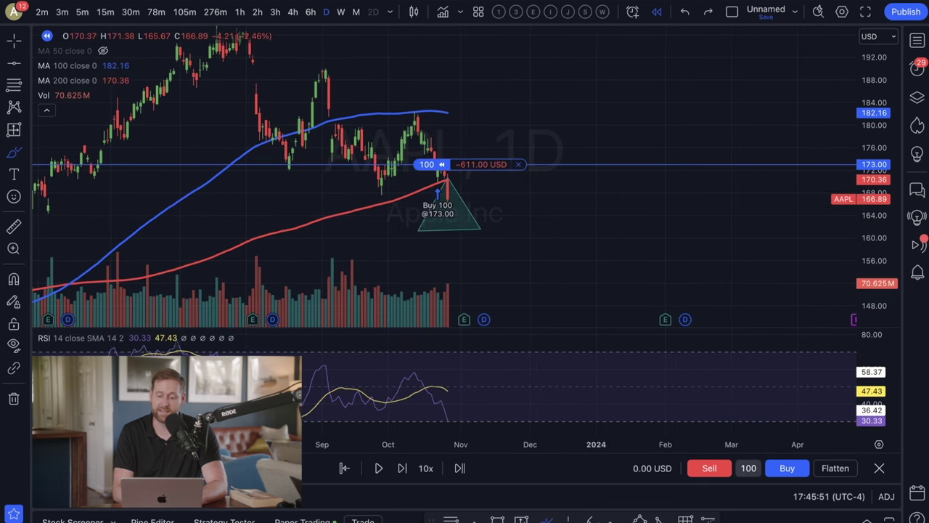
left_click(748, 468)
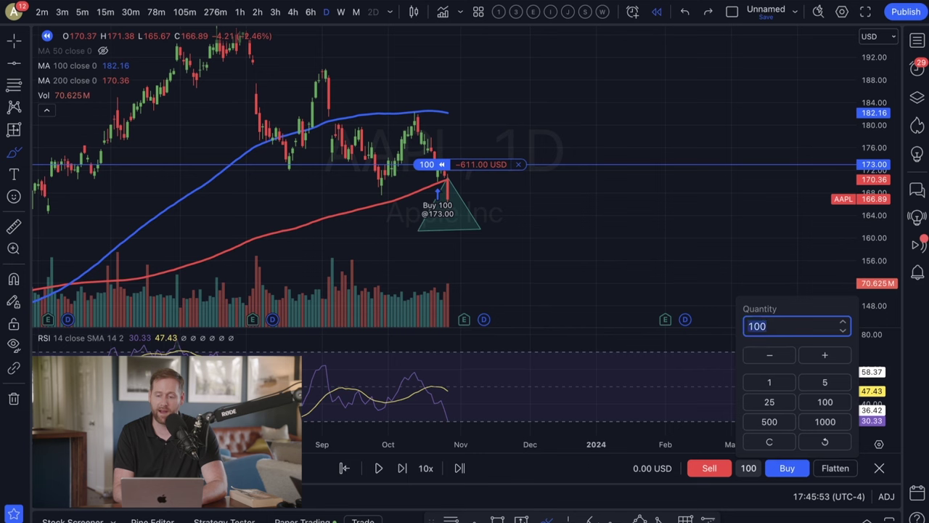
left_click(787, 468)
Set the order quantity to 200 and buy 200 more shares at 166.89 on the same candle
left_click(749, 468)
key("BackSpace")
key("BackSpace")
key("BackSpace")
type("200")
left_click(787, 467)
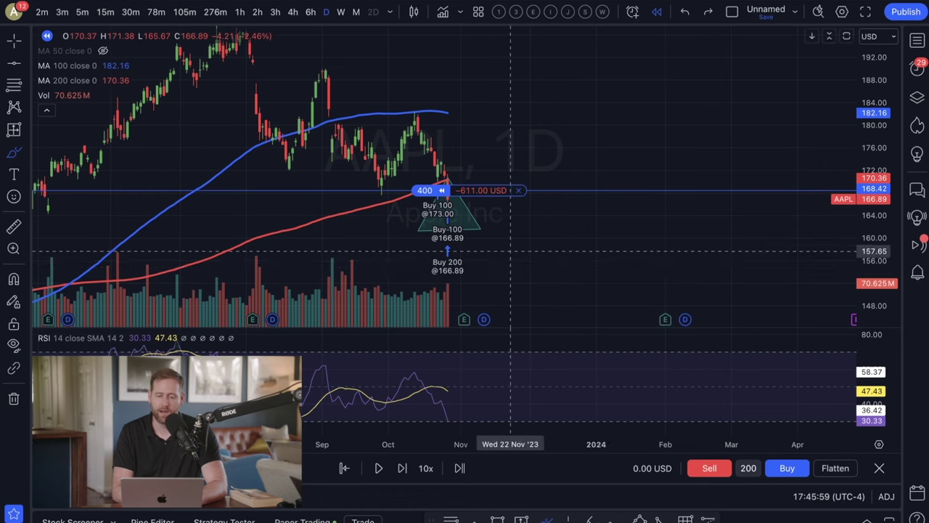
Advance the replay nine bars from the last buys to the 8 November candle closing at 182.89, above the 100-day average
scroll(508, 358, "up", 5)
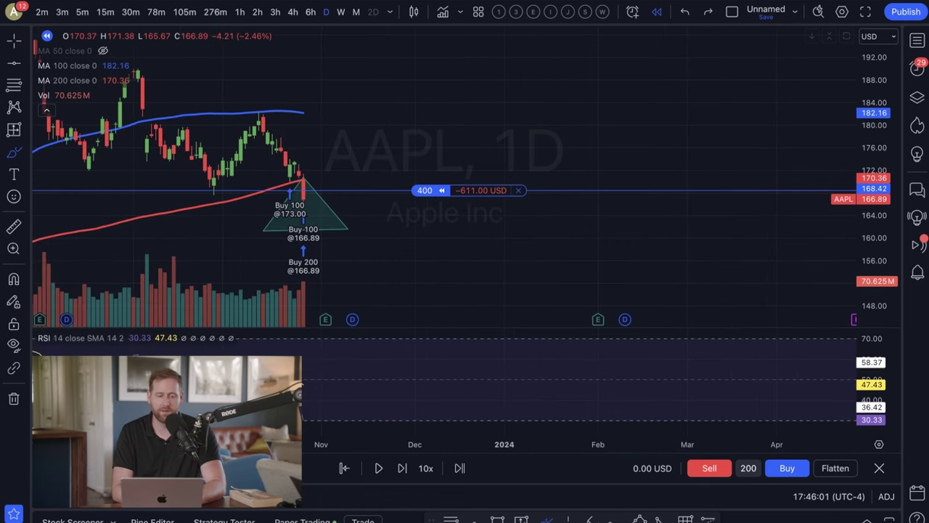
scroll(519, 224, "up", 5)
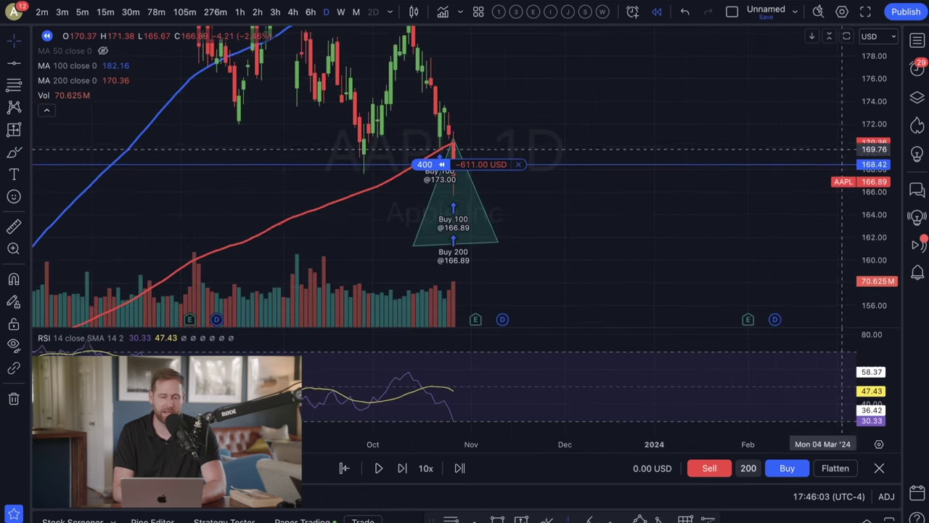
left_click_drag(524, 217, 715, 229)
left_click_drag(875, 210, 875, 260)
left_click(402, 468)
left_click(402, 467)
left_click(402, 467)
left_click(402, 468)
left_click(402, 467)
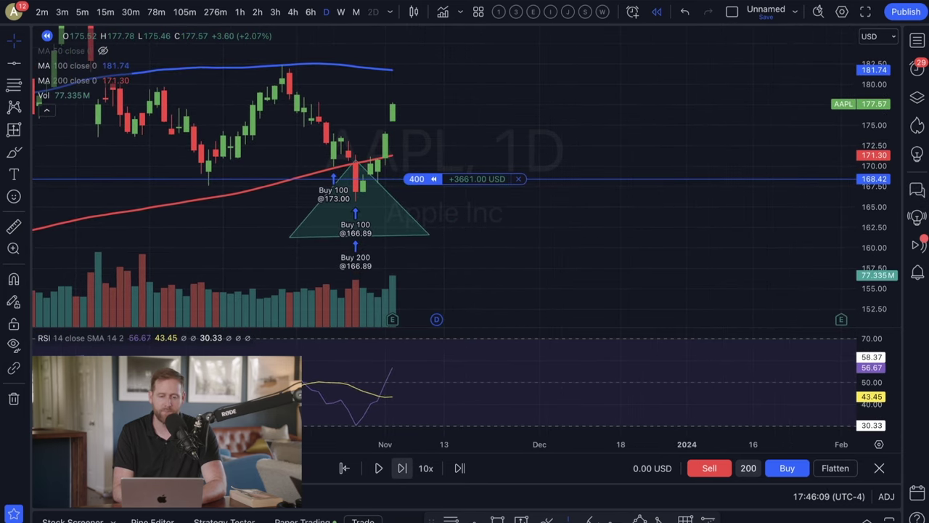
left_click(402, 467)
left_click(402, 468)
left_click(403, 468)
left_click(402, 467)
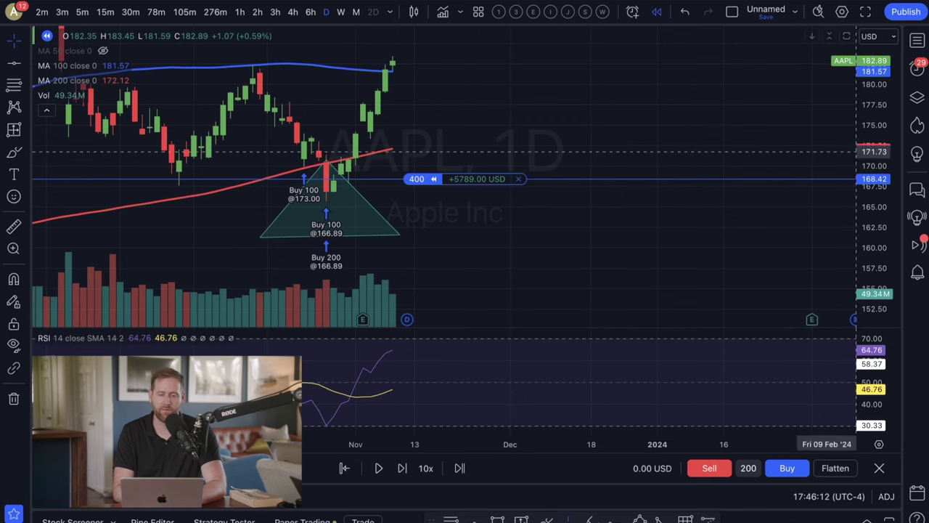
Sketch a brush arrow pointing to the price at the 100-day average, undo it, and return to the normal cursor
scroll(661, 254, "down", 5)
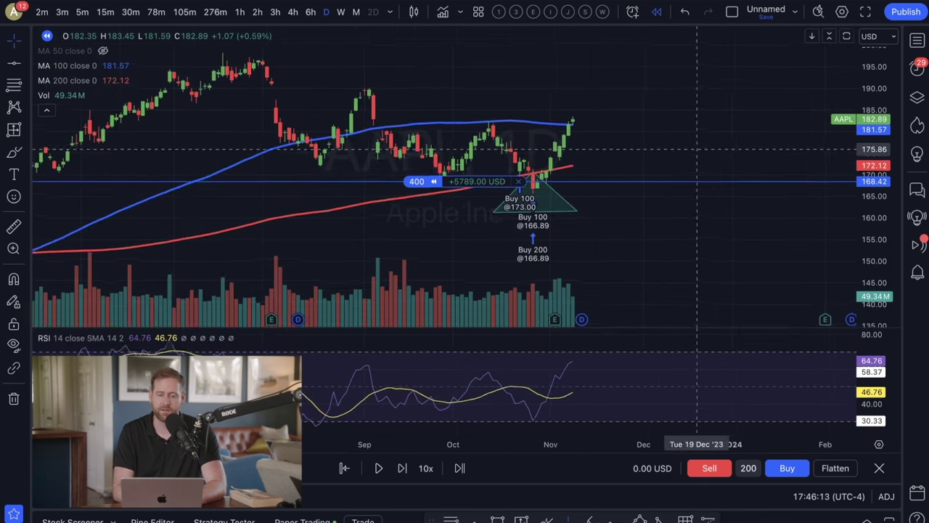
scroll(484, 407, "down", 3)
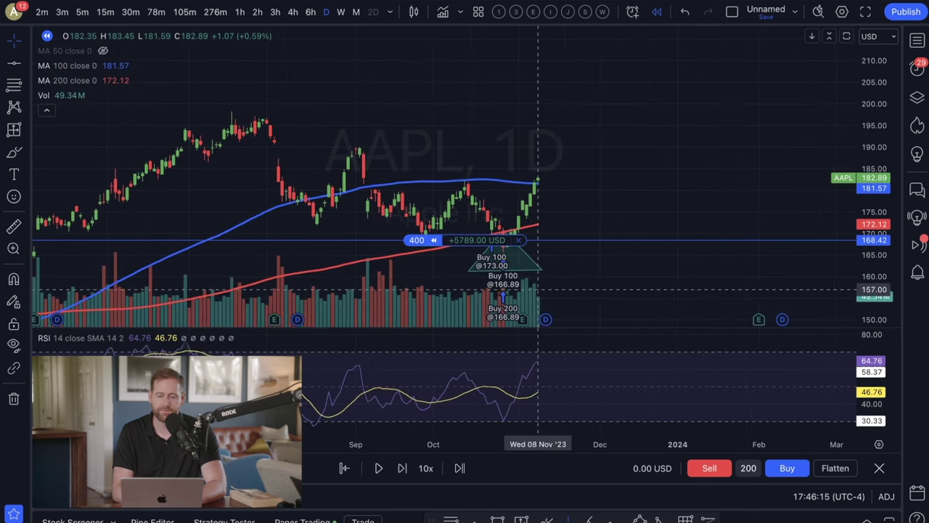
left_click(15, 153)
left_click_drag(602, 139, 550, 169)
key("super+z")
left_click(15, 40)
Play the replay forward from the 8 November candle and pause it at the late November candle closing at 189.37
mouse_move(656, 176)
left_mouse_down()
mouse_move(656, 138)
mouse_move(629, 165)
left_mouse_up()
scroll(629, 166, "right", 3)
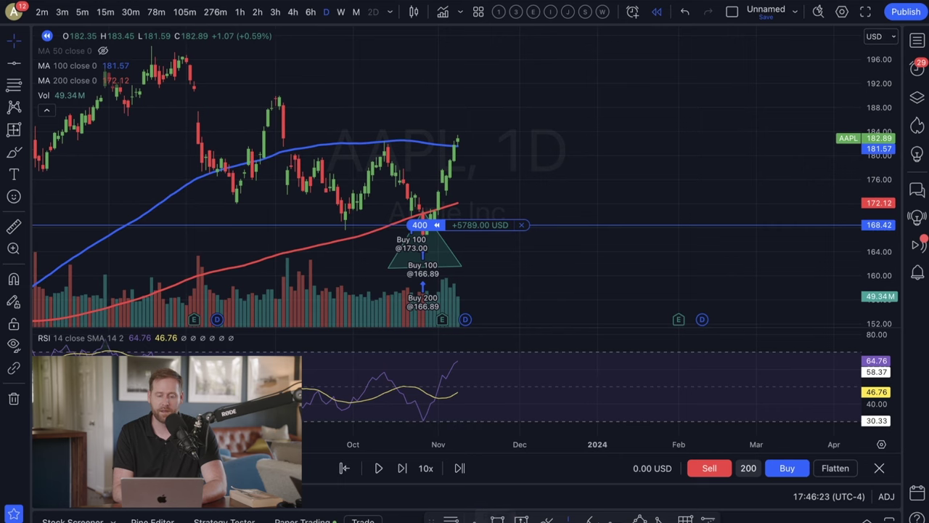
left_click(378, 468)
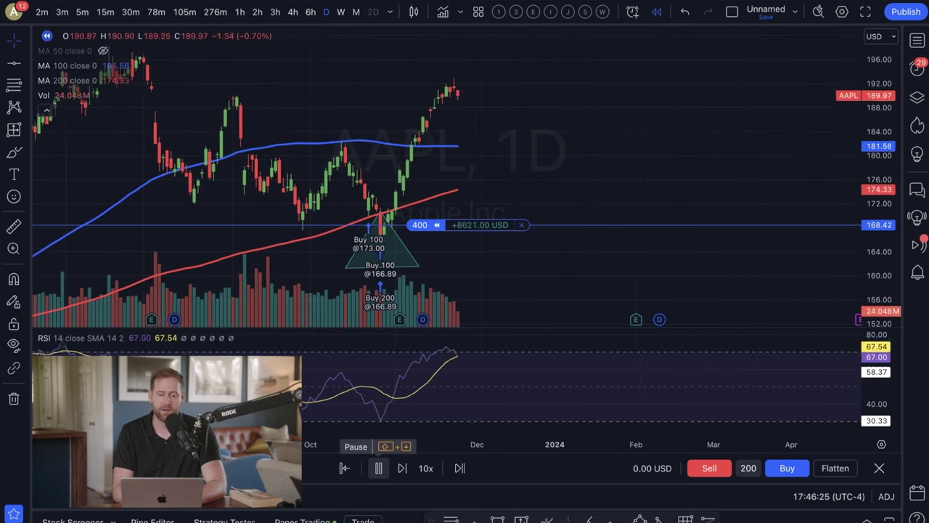
left_click(378, 468)
left_click_drag(550, 173, 583, 209)
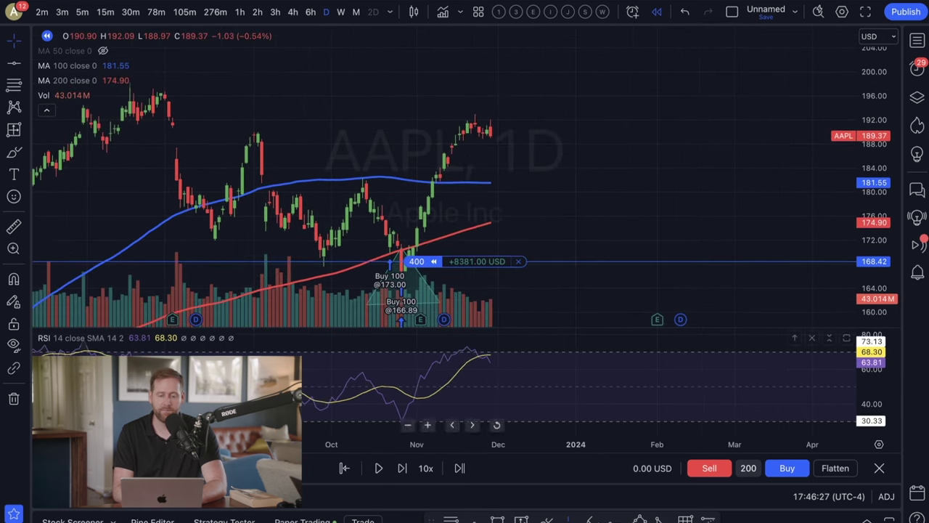
Play the replay forward from late November and pause it at the early January candle closing at 185.56
left_click(378, 467)
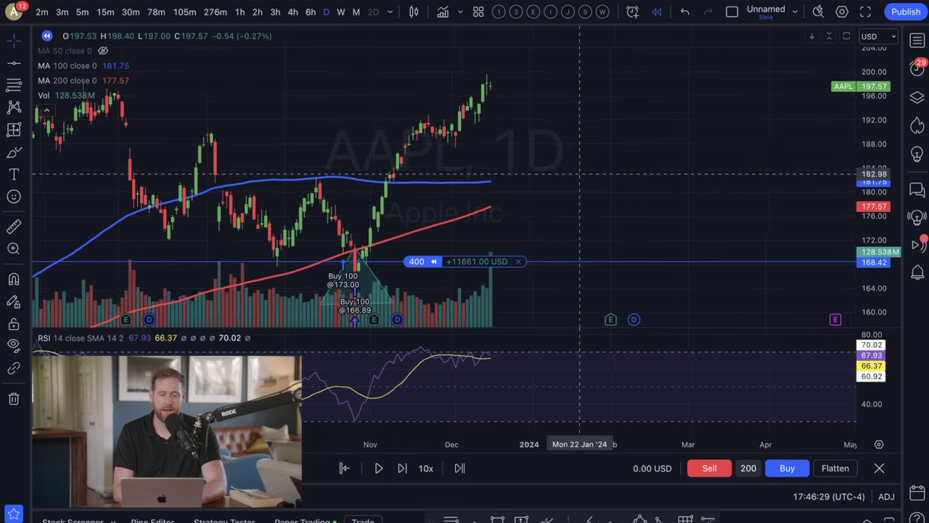
left_click_drag(563, 162, 652, 215)
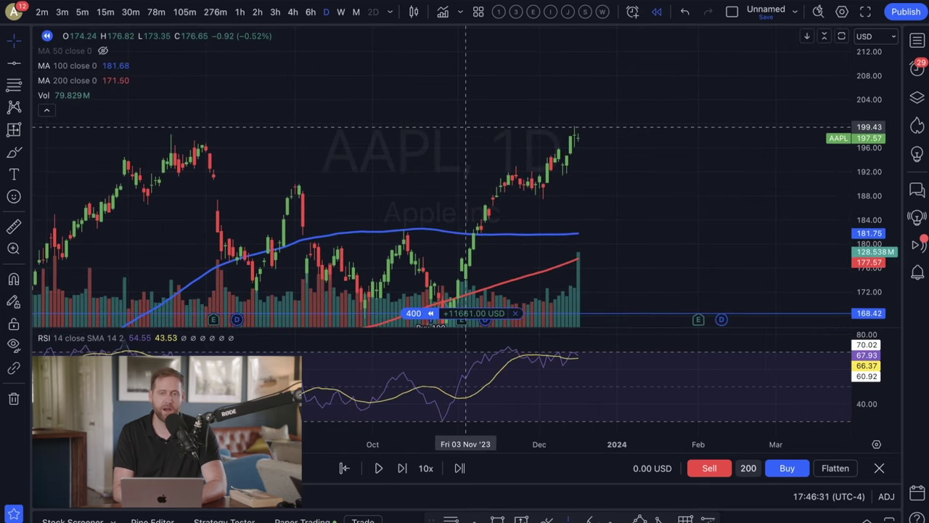
left_click_drag(690, 230, 625, 177)
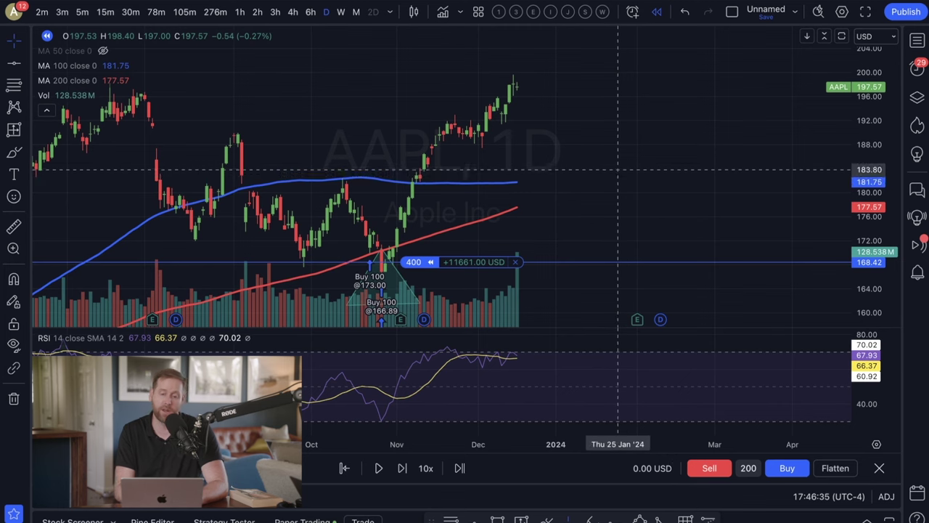
scroll(618, 185, "down", 1)
left_click_drag(641, 207, 581, 216)
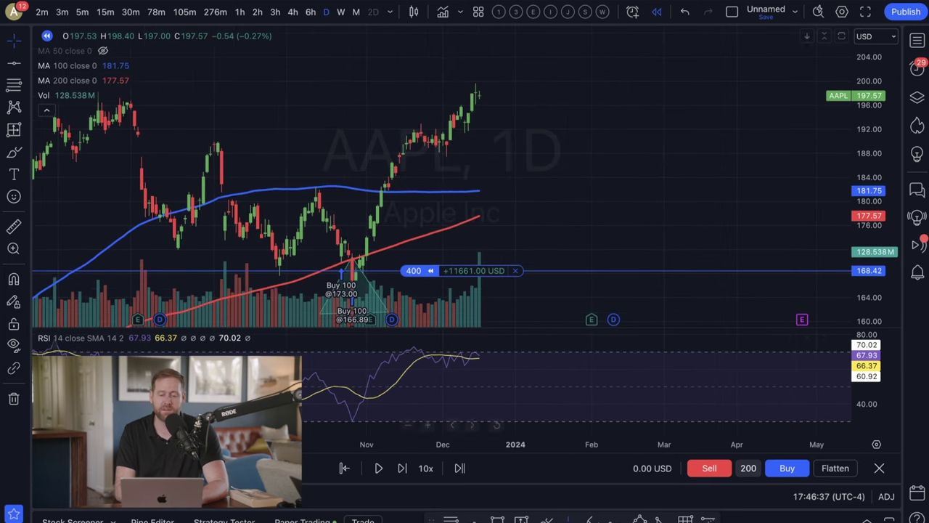
left_click(378, 467)
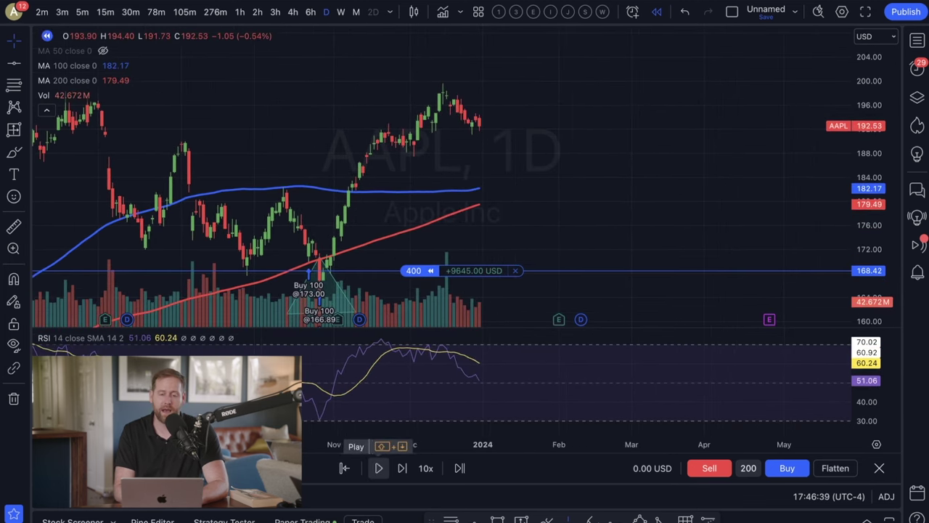
left_click(378, 467)
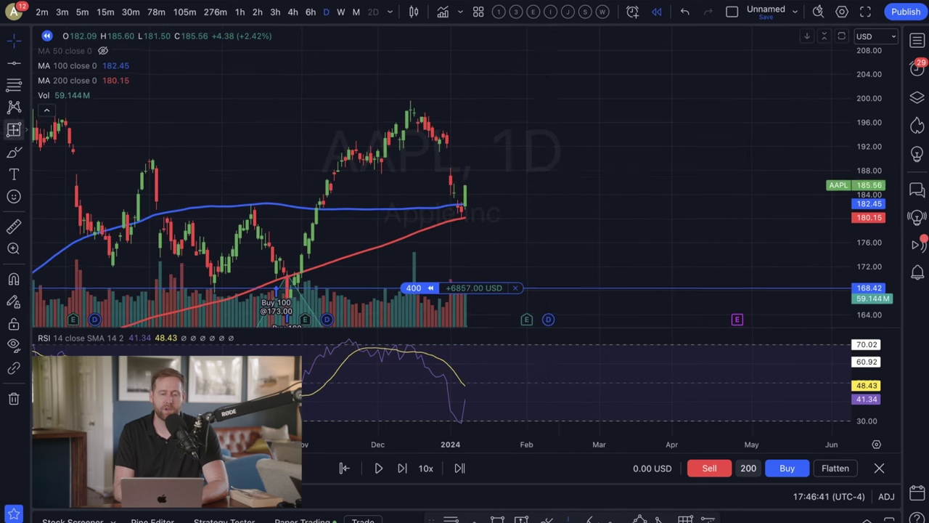
Brush a horizontal support arrow at about 188 and circle the pullback at the averages, and advance the replay to the candle closing at 194.50
left_click_drag(320, 173, 541, 171)
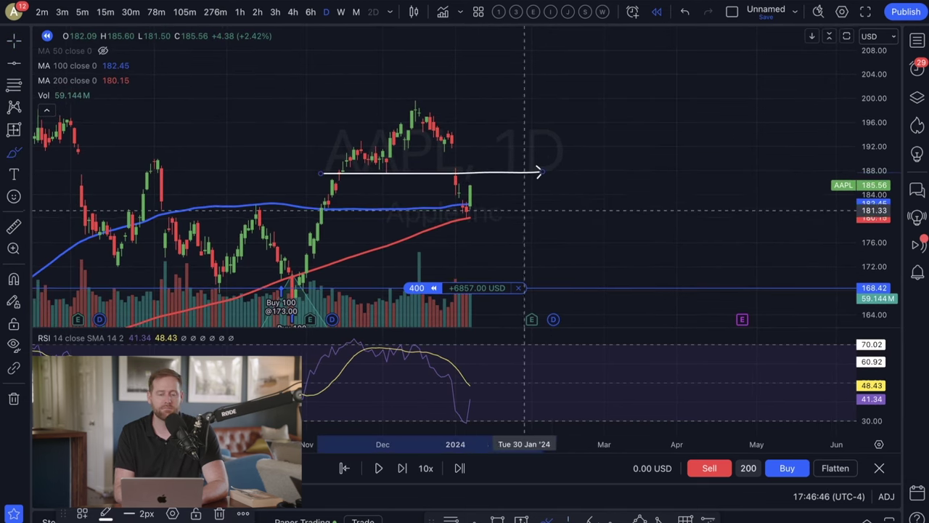
mouse_move(472, 193)
left_mouse_down()
mouse_move(487, 216)
mouse_move(497, 200)
mouse_move(472, 195)
left_mouse_up()
left_click(378, 468)
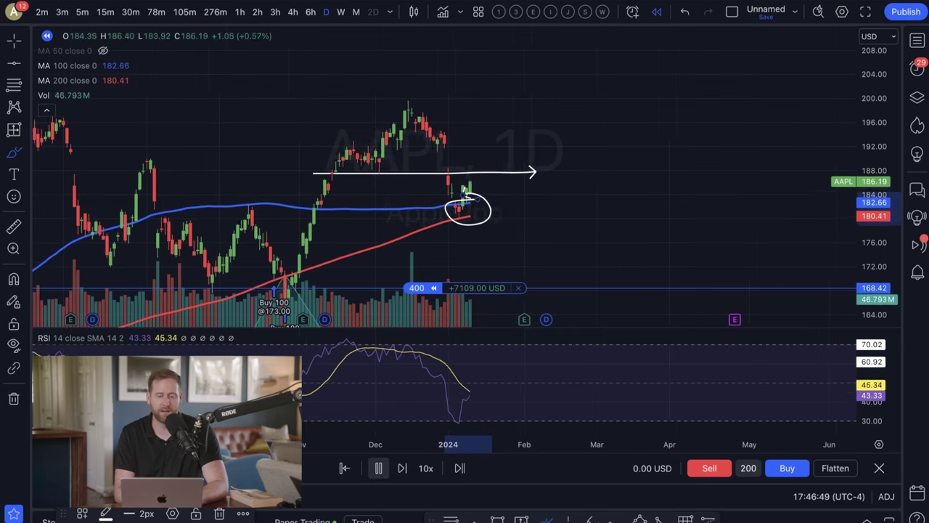
left_click(378, 467)
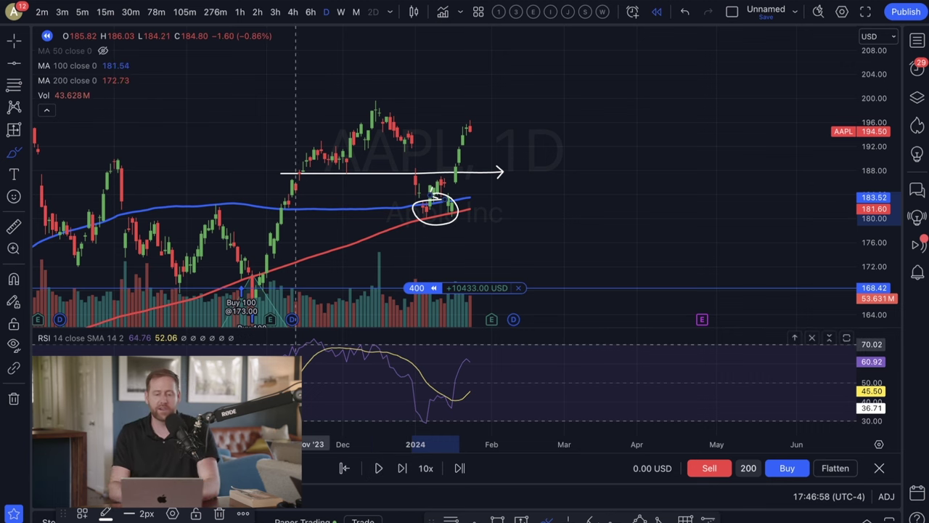
Draw a triangle over the circled January pullback, with its apex at about 189 and its base at about 177
left_click(26, 152)
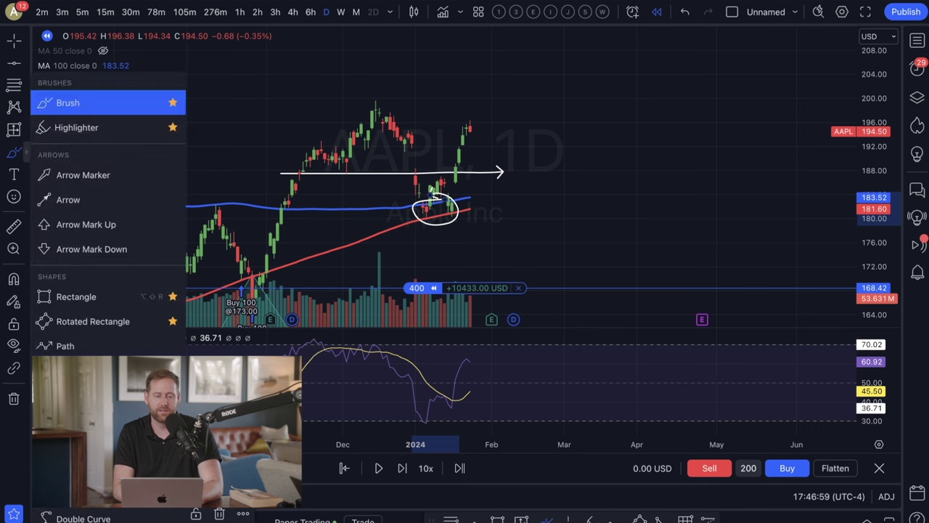
left_click(77, 445)
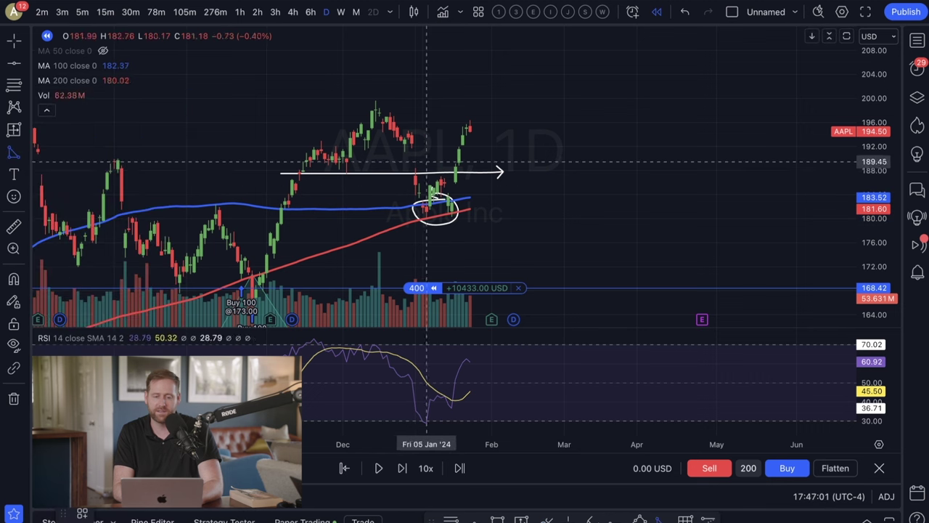
left_click(437, 166)
left_click(390, 238)
left_click(485, 234)
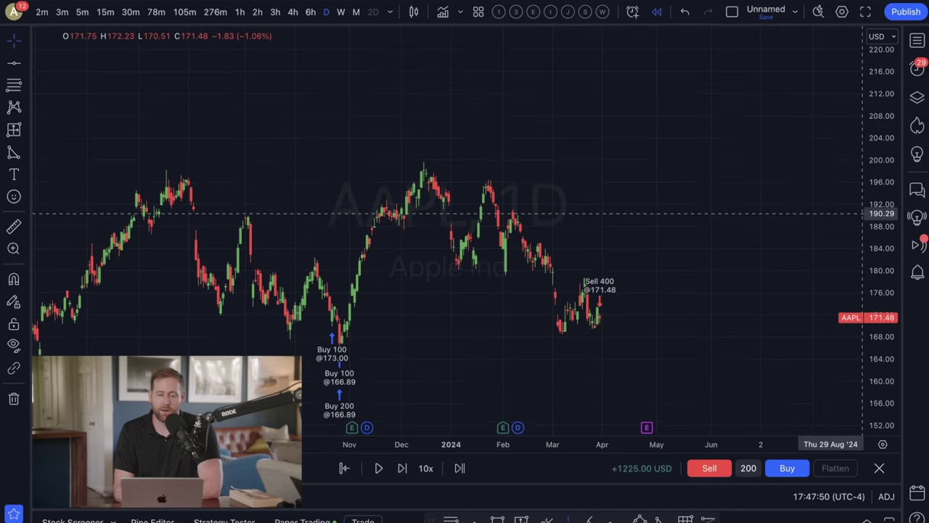
Exit bar replay and return to Apple's regular daily chart
left_click(879, 469)
left_click(572, 295)
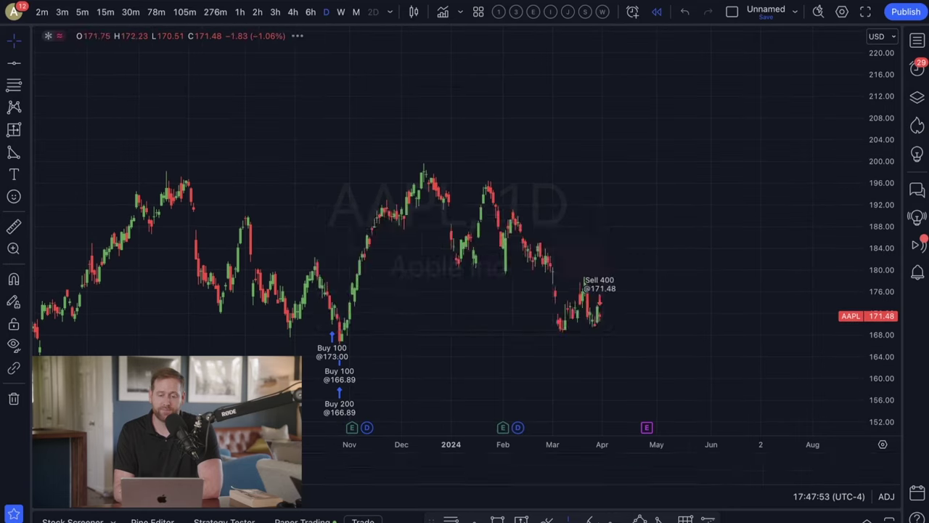
left_click_drag(545, 244, 616, 272)
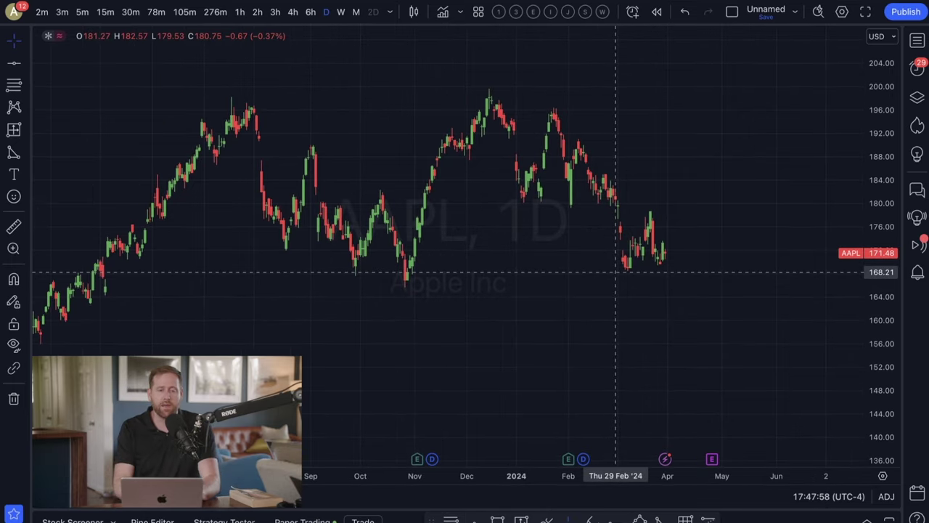
Switch Apple to the weekly timeframe and apply the S template with moving averages, volume and RSI
left_click(340, 11)
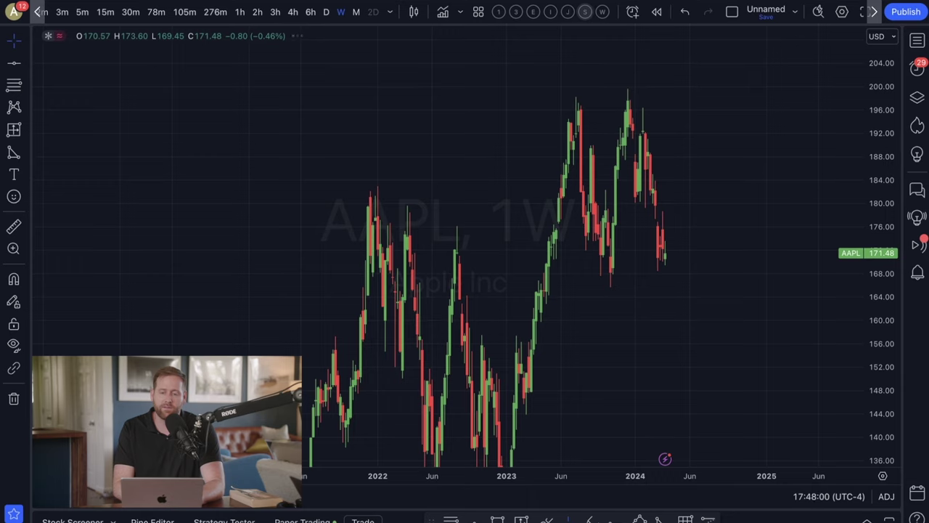
left_click(585, 11)
scroll(541, 279, "up", 3)
scroll(543, 279, "right", 2)
scroll(726, 262, "up", 1)
left_click_drag(868, 267, 868, 224)
scroll(610, 218, "up", 1)
Brush a horizontal arrow along the weekly support at about 168, from mid-2023 past the latest candle
left_click(27, 153)
left_click(68, 102)
left_click_drag(399, 159, 631, 161)
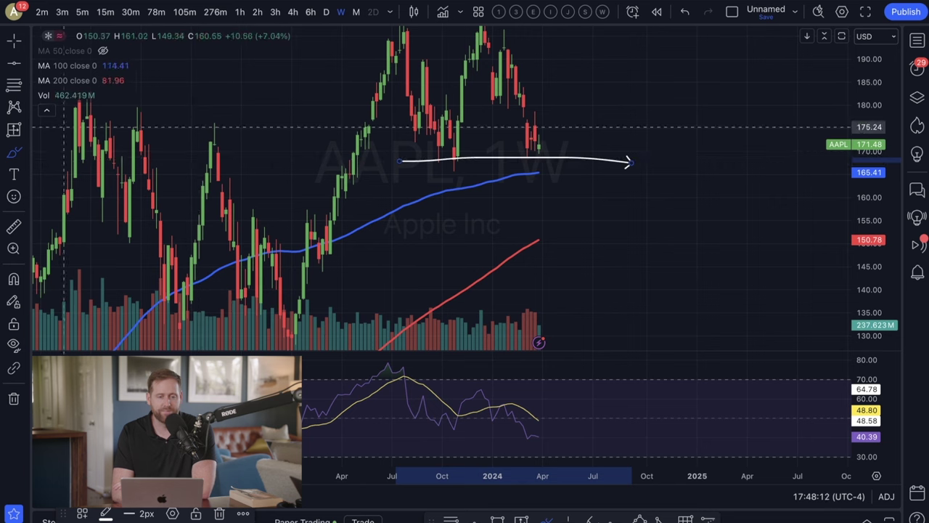
Draw a triangle below the latest weekly candle with its apex at 169.21 and its base at about 160.10
left_click(26, 152)
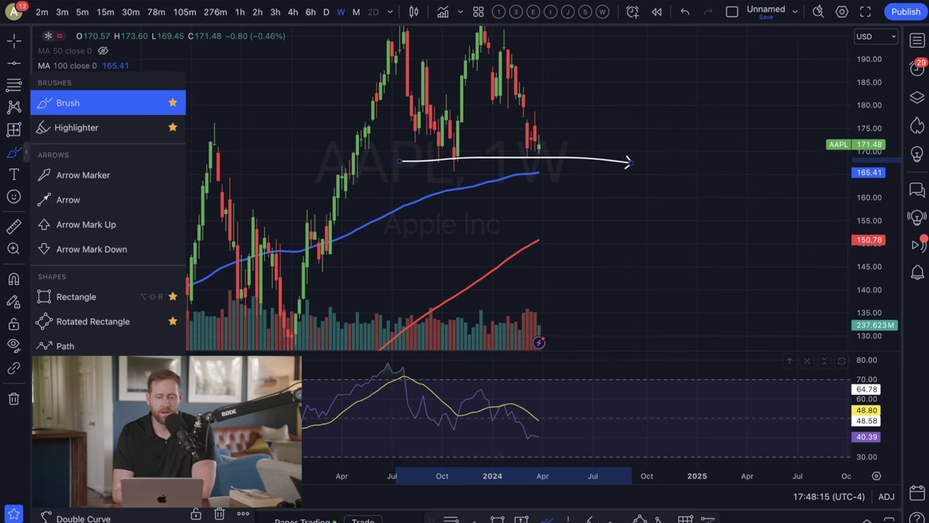
left_click(659, 520)
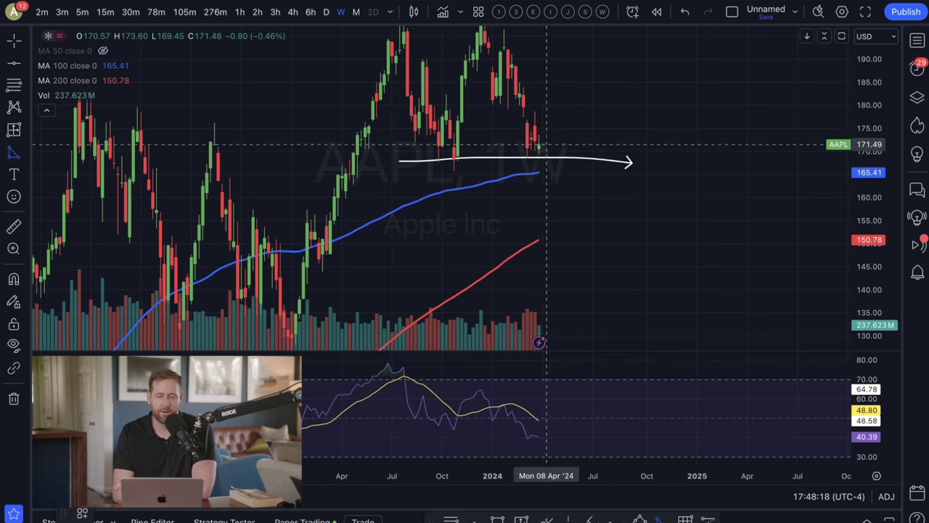
left_click(538, 155)
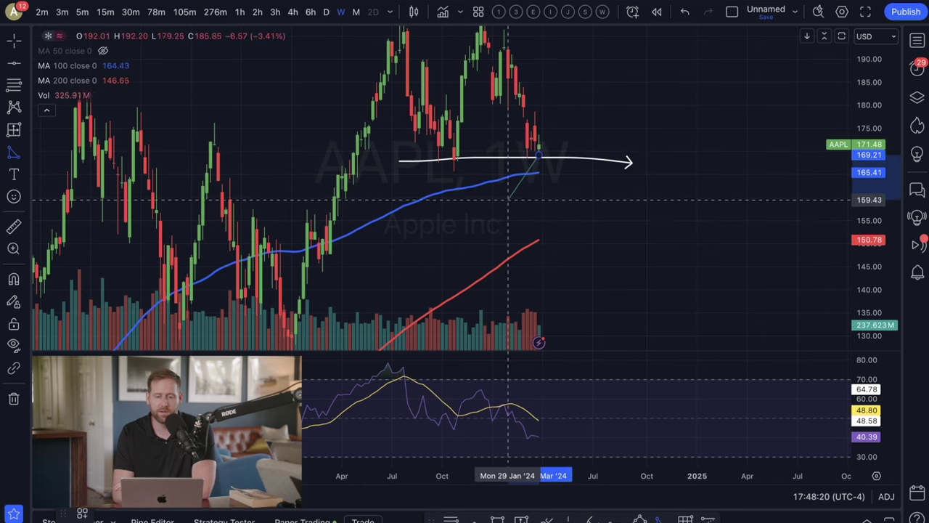
left_click(516, 196)
left_click(578, 196)
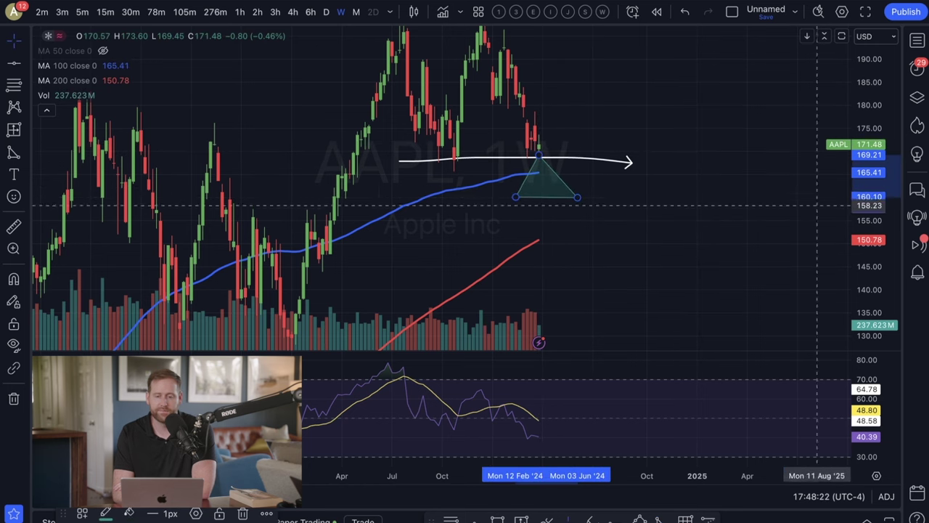
Widen the triangle's base on both sides and level it at 161.86
left_click_drag(502, 202, 486, 202)
left_click_drag(566, 202, 578, 200)
left_click_drag(487, 201, 490, 187)
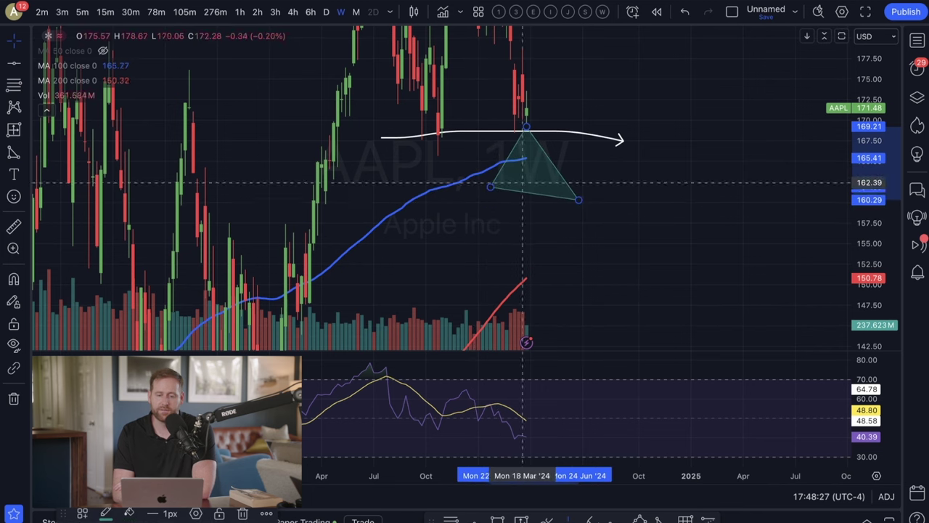
left_click_drag(578, 200, 578, 187)
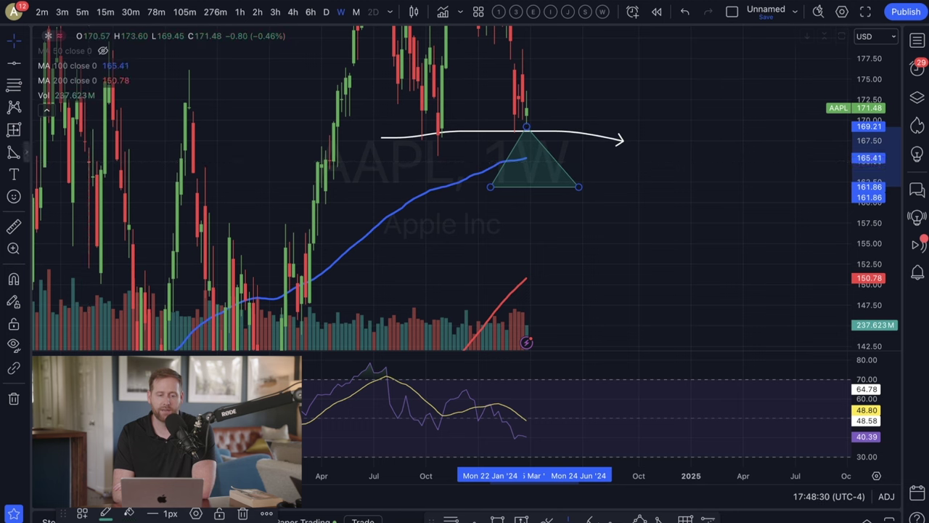
Brush five short arrows pointing at entry levels down the triangle's later-dated edge, and return to the normal cursor
left_click(26, 152)
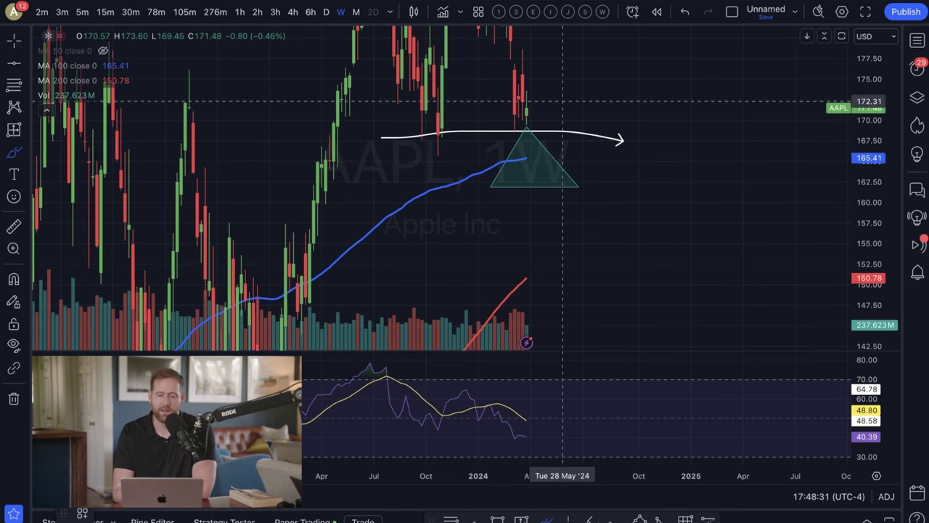
mouse_move(556, 108)
left_mouse_down()
mouse_move(531, 128)
mouse_move(587, 146)
mouse_move(559, 157)
mouse_move(568, 190)
left_mouse_up()
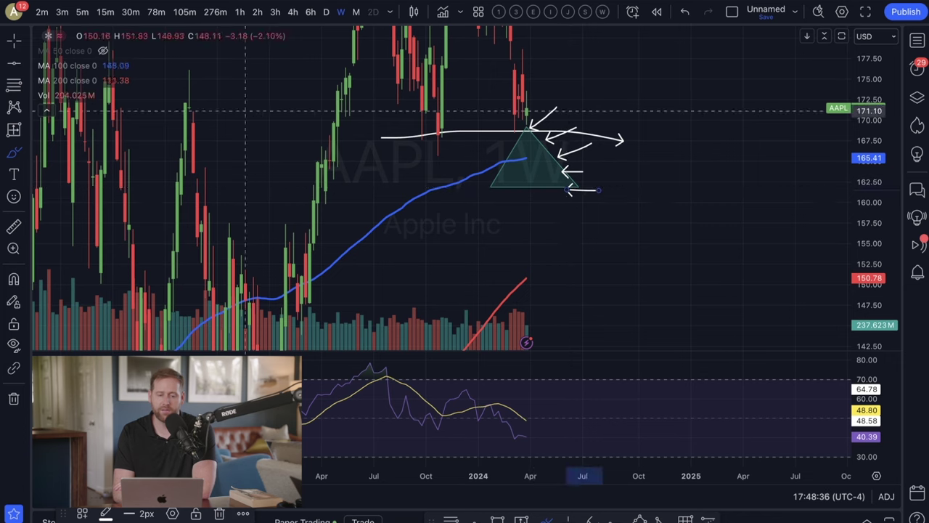
left_click(13, 42)
Undo the five entry arrows and the adjustments to the triangle's base
left_click_drag(604, 275, 634, 223)
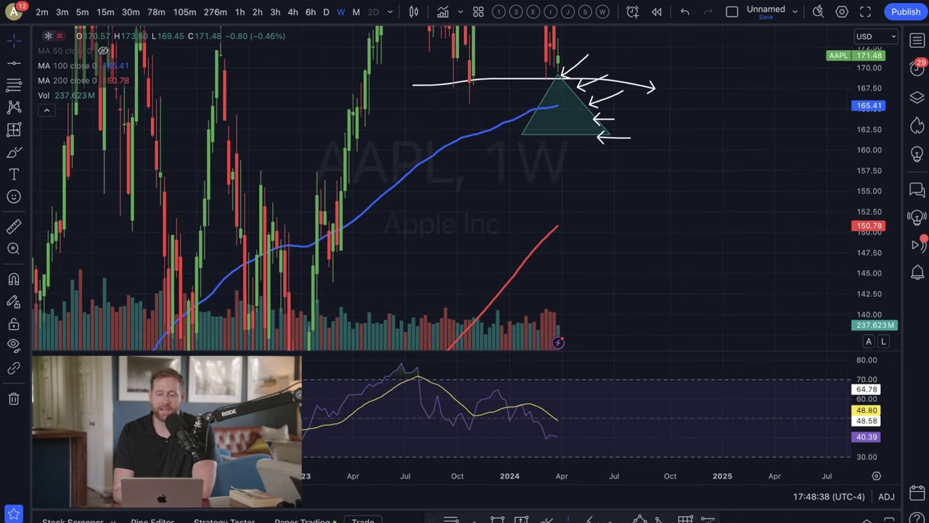
left_click_drag(866, 101, 847, 222)
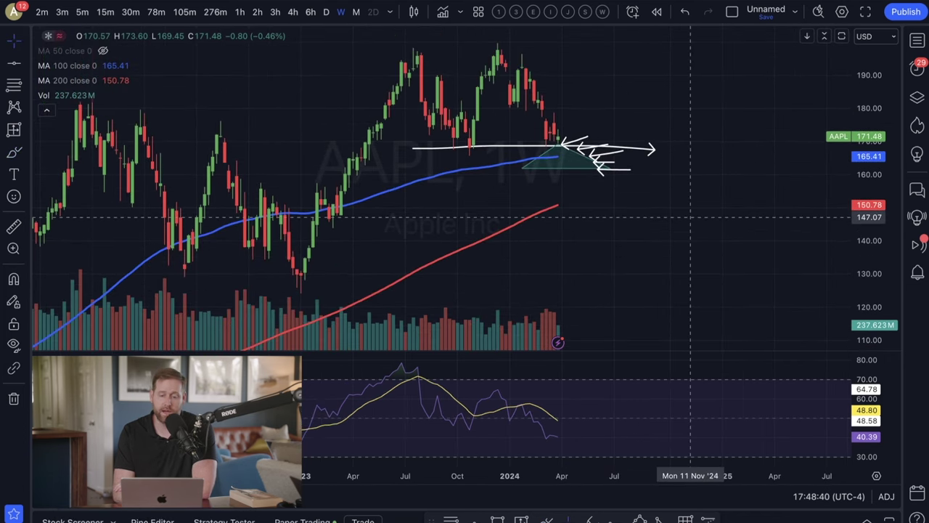
key("super+z")
key("super+z")
key("super+z")
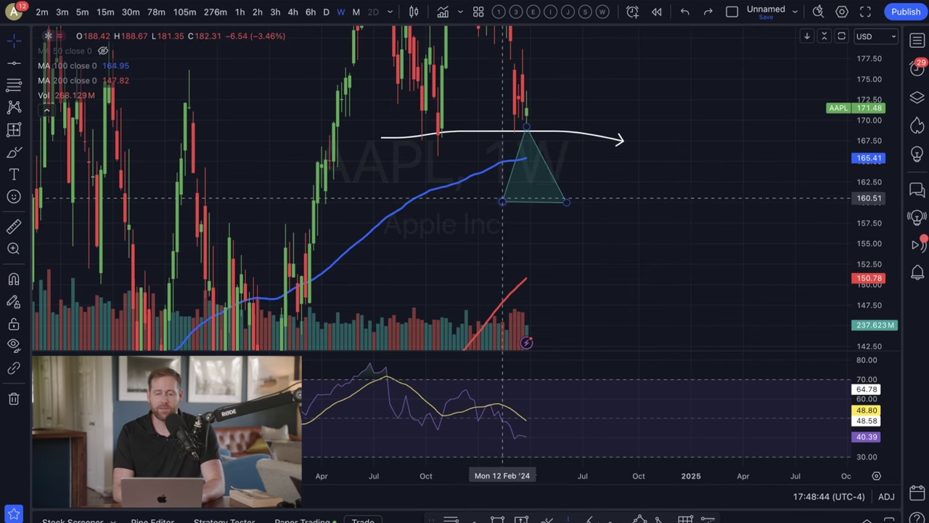
Enlarge the triangle by lowering and widening its base to about 149 near the 200-week average, and shift its apex to about 168.5
left_click(503, 202)
left_click_drag(502, 201, 470, 295)
left_click_drag(566, 201, 631, 293)
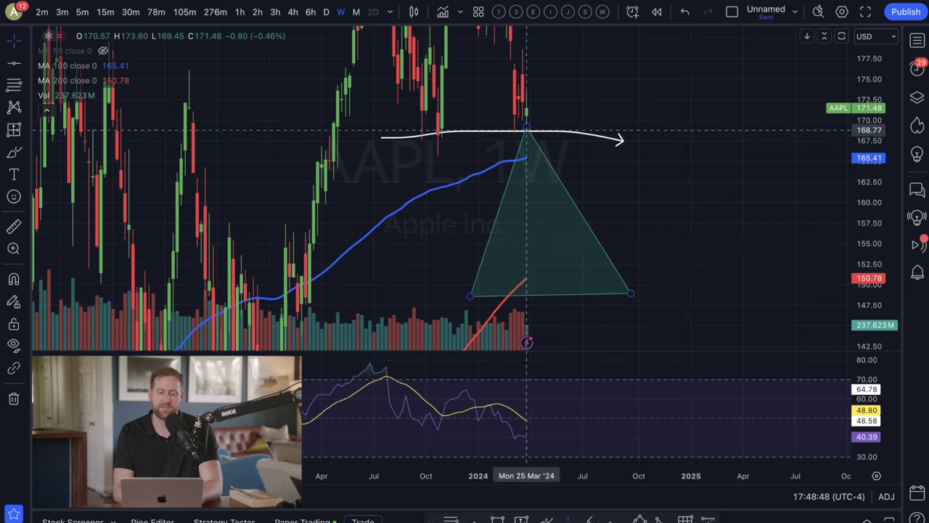
left_click_drag(527, 127, 539, 132)
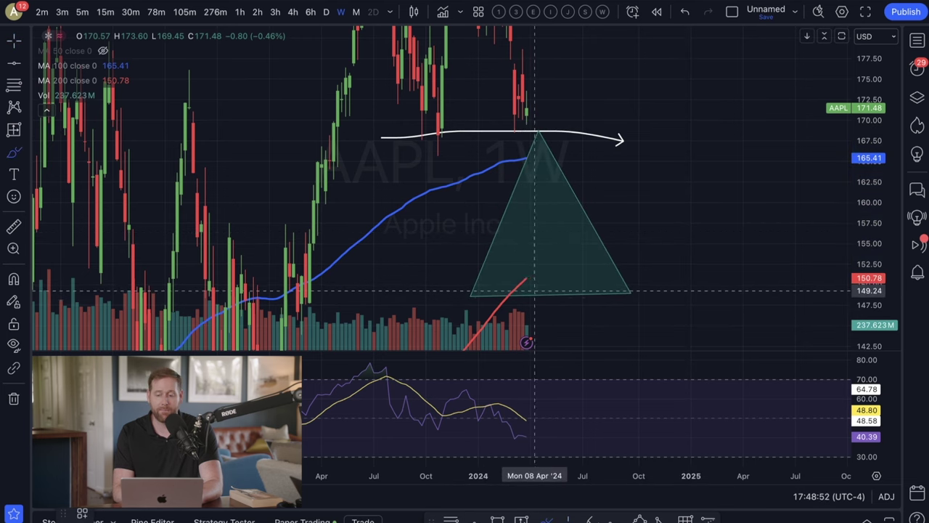
Brush six arrows marking scale-in levels down the enlarged triangle, from about 166 to about 149
left_click_drag(742, 282, 543, 283)
key("super+z")
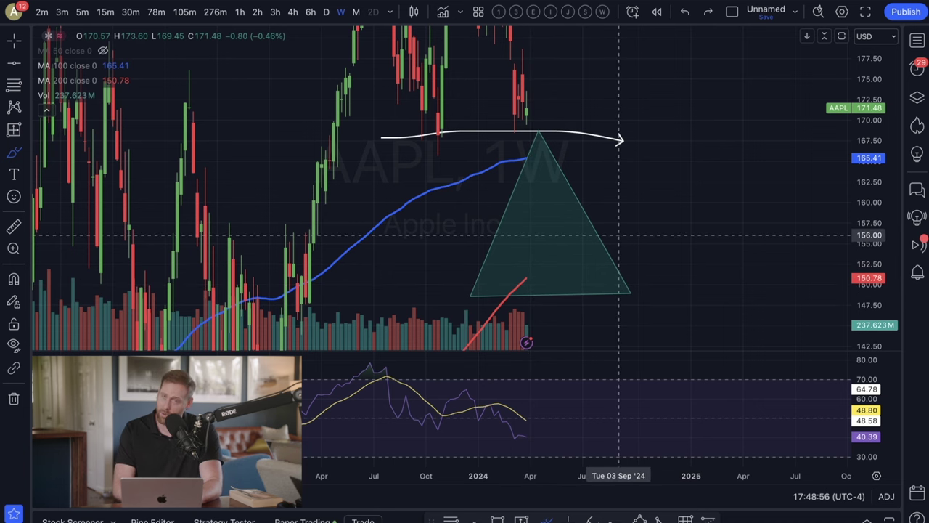
left_click_drag(638, 130, 546, 152)
left_click_drag(659, 168, 558, 172)
left_click_drag(671, 185, 573, 196)
left_click_drag(660, 212, 583, 233)
left_click_drag(673, 248, 597, 265)
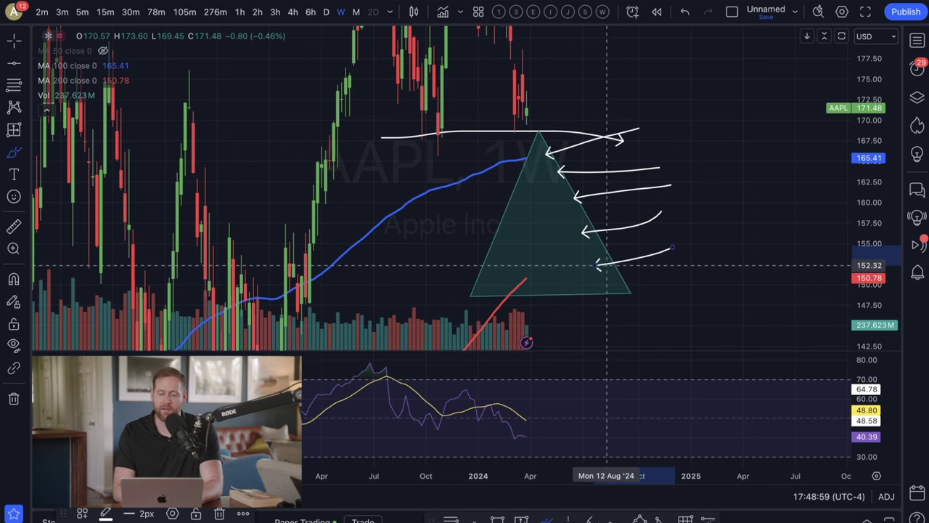
left_click_drag(701, 280, 577, 290)
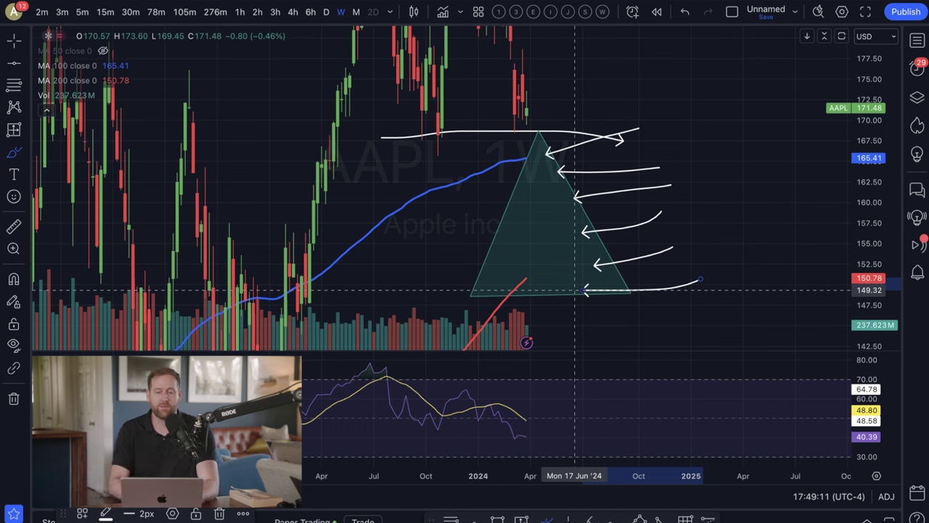
Remove all six scale-in arrows beside the triangle and delete the horizontal support arrow
key("super+z")
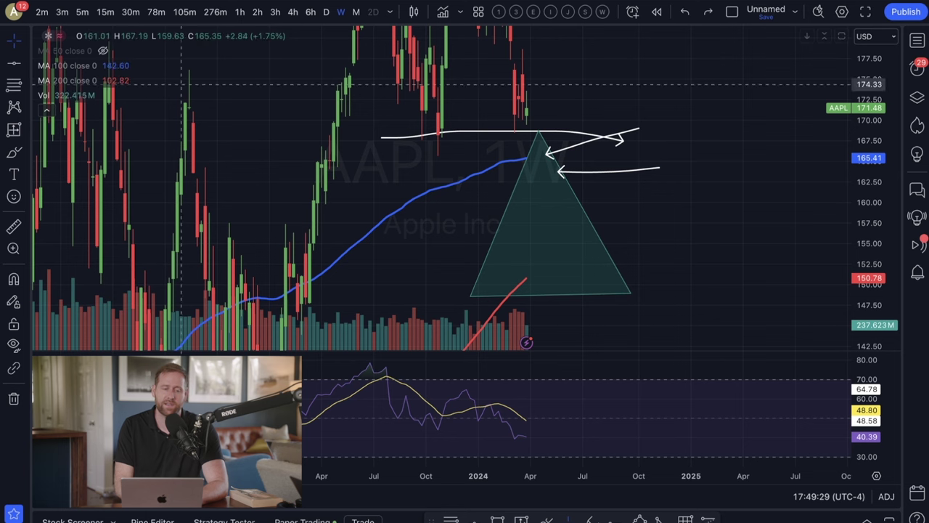
left_click(635, 130)
key("Delete")
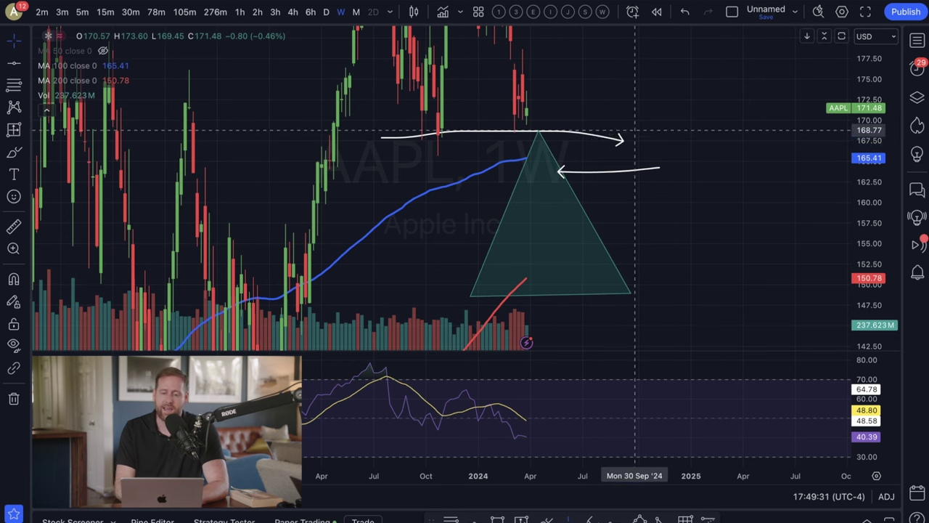
left_click(628, 170)
key("Delete")
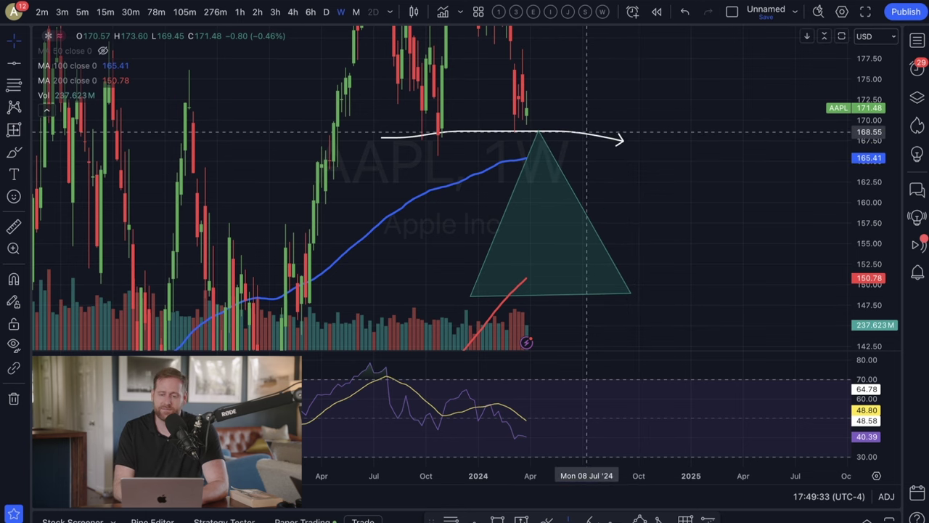
left_click(587, 134)
key("BackSpace")
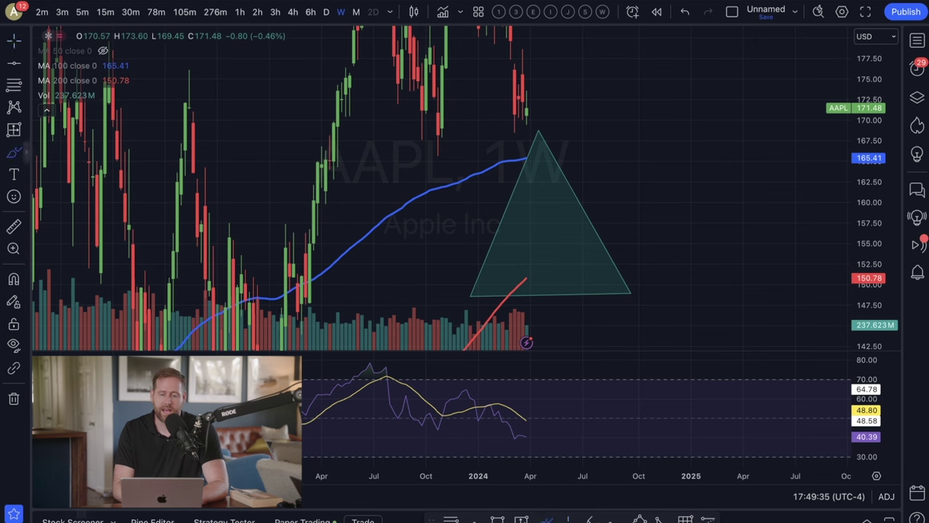
Brush an arrow into the triangle, a level at about 164, a zone around 155–157, and a price path dipping to about 152.5 before rallying
left_click_drag(514, 109, 541, 169)
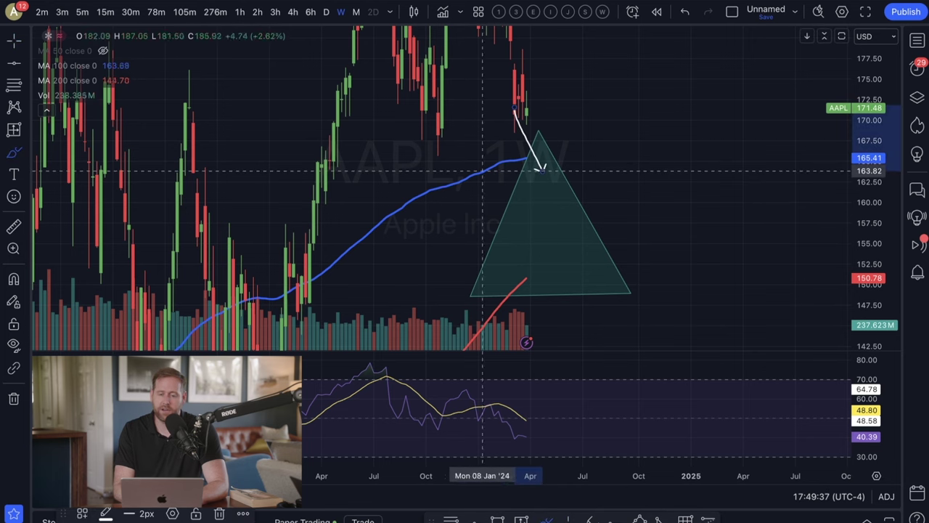
left_click_drag(473, 171, 647, 170)
mouse_move(616, 226)
left_mouse_down()
mouse_move(483, 226)
mouse_move(491, 238)
left_mouse_up()
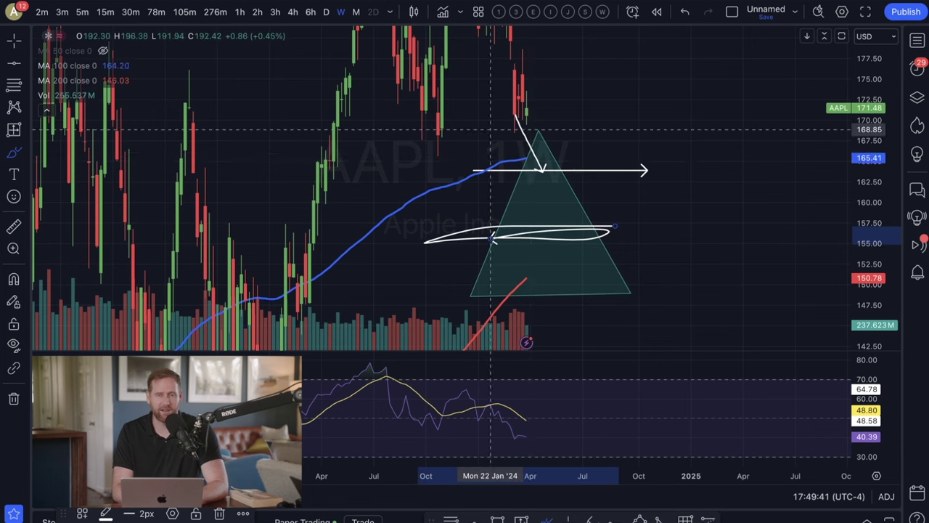
mouse_move(522, 121)
left_mouse_down()
mouse_move(551, 165)
mouse_move(556, 254)
mouse_move(612, 200)
mouse_move(647, 91)
mouse_move(674, 42)
left_mouse_up()
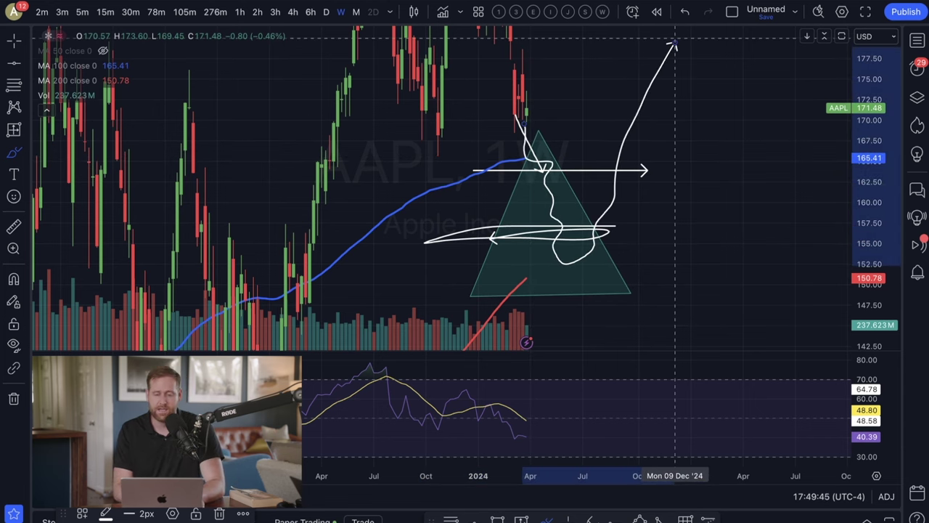